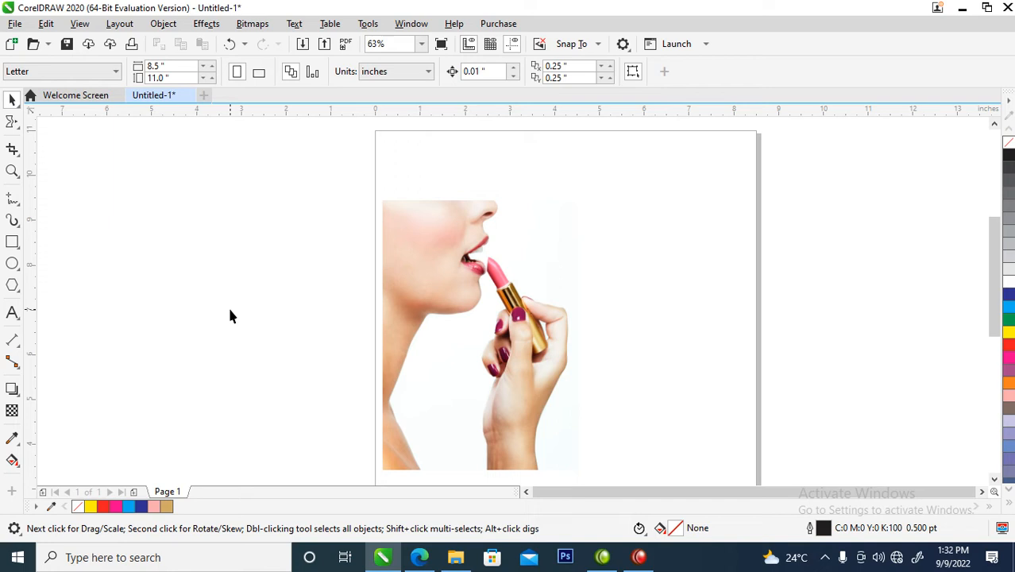
Step: Move the lipstick photo up toward the page's centre
left_click(475, 286)
left_click_drag(484, 306, 540, 279)
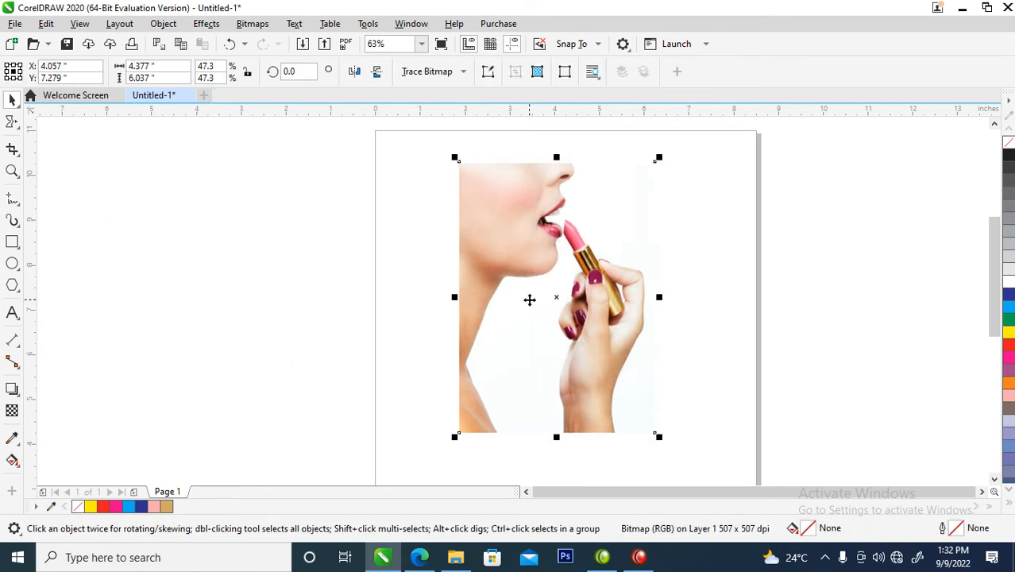
left_click(398, 302)
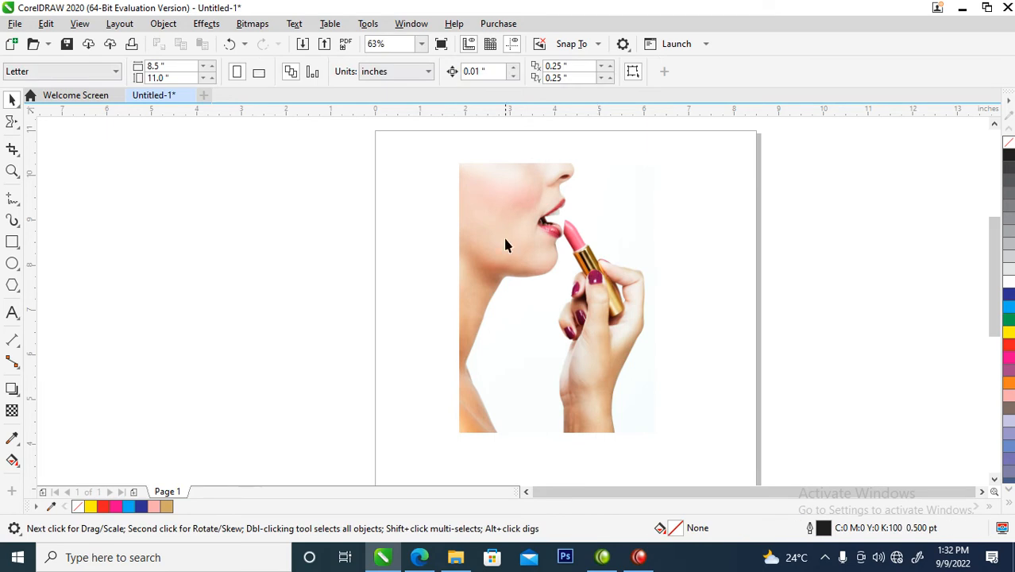
Step: Convert the lipstick photo to a 300 dpi bitmap in Grayscale (8-bit) color mode
left_click(571, 272)
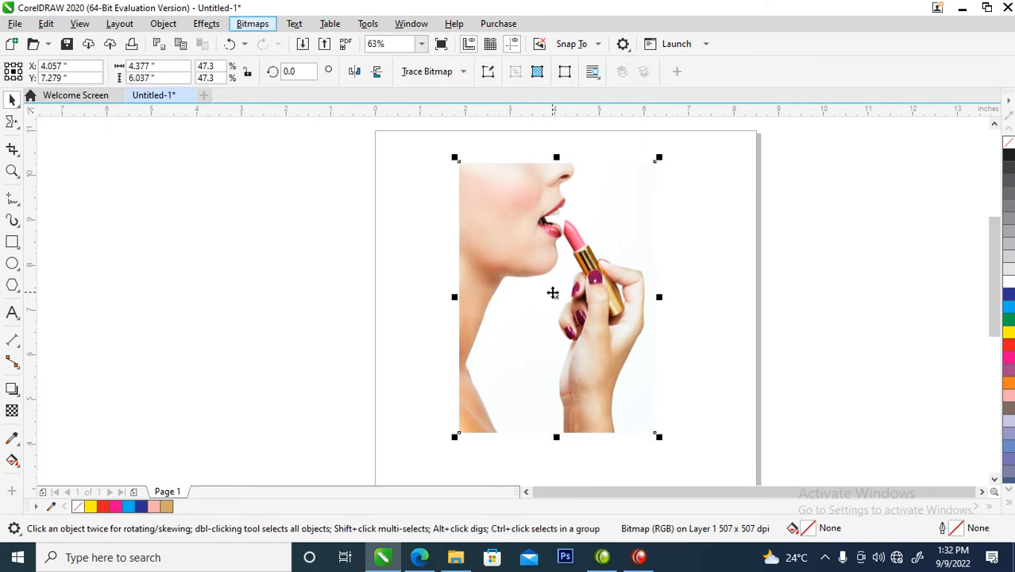
key("alt+b")
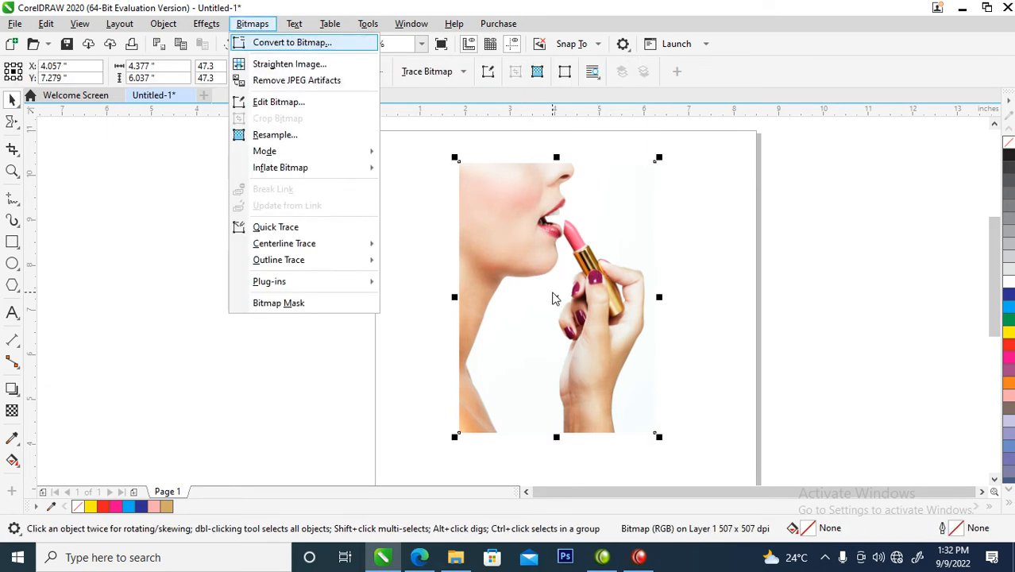
left_click(343, 44)
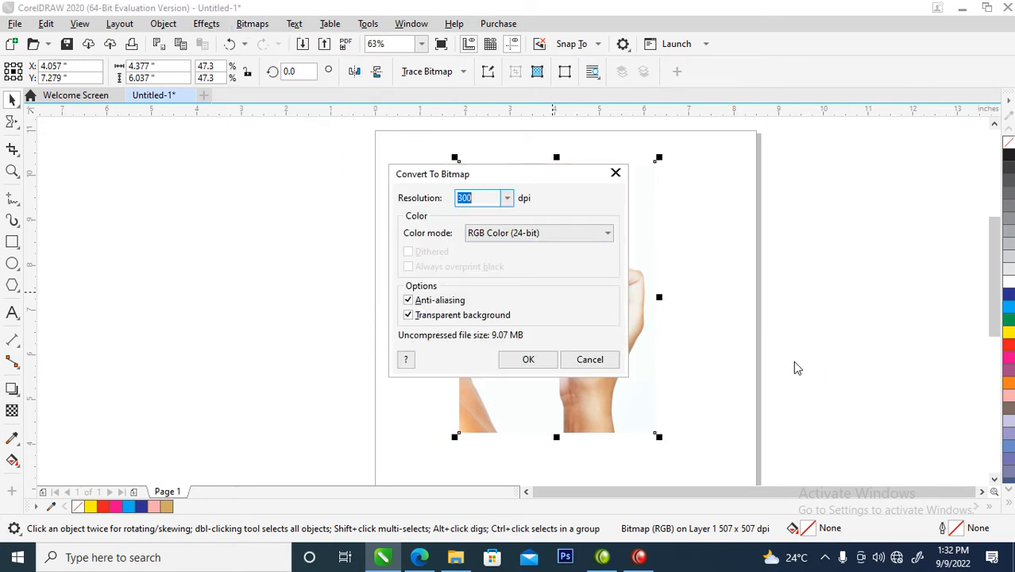
left_click(607, 235)
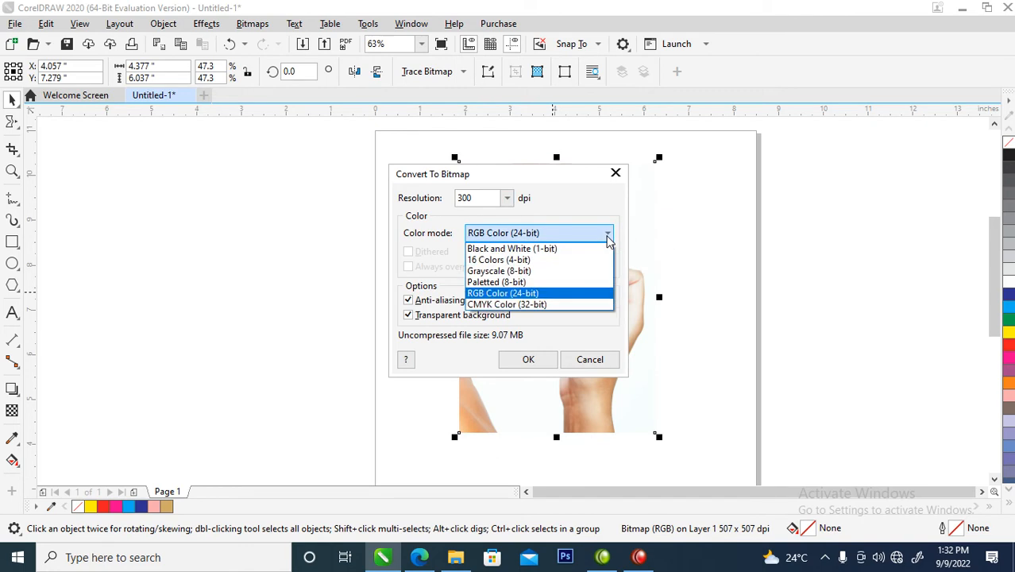
left_click(516, 272)
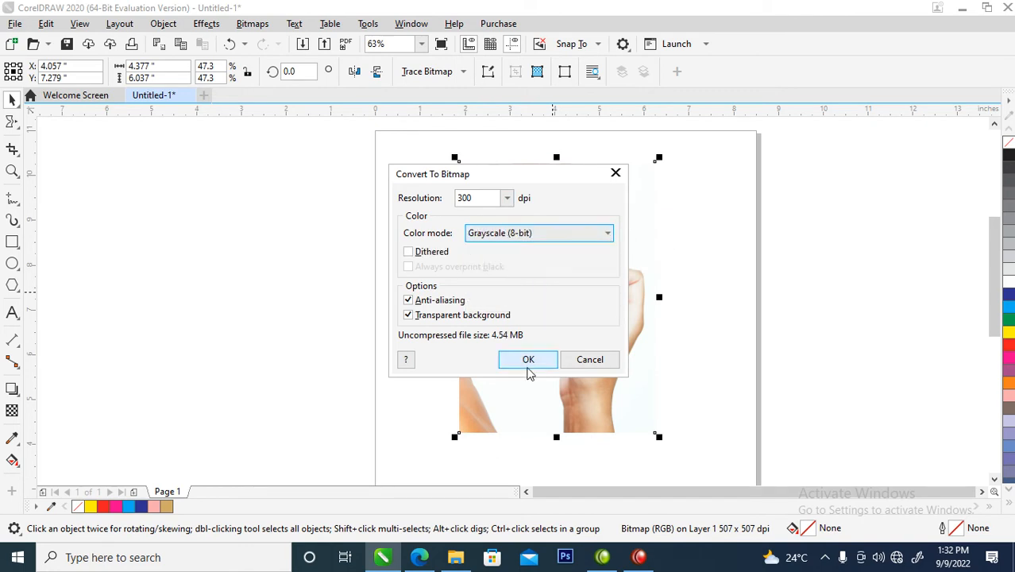
left_click(528, 361)
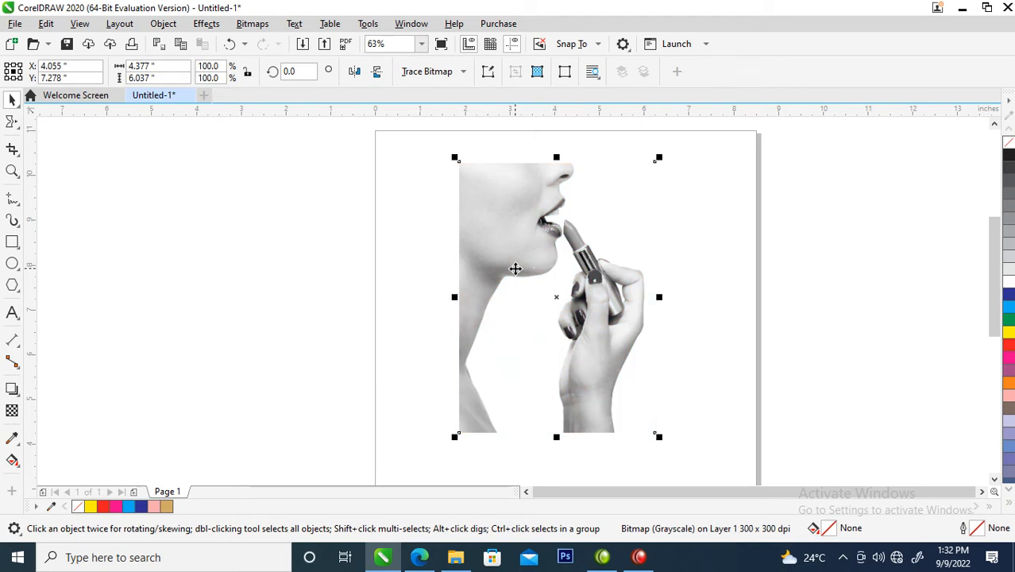
Step: Place a duplicate of the grayscale photo beside the original, near the page's left edge
left_click_drag(507, 257, 474, 250)
right_click(478, 247)
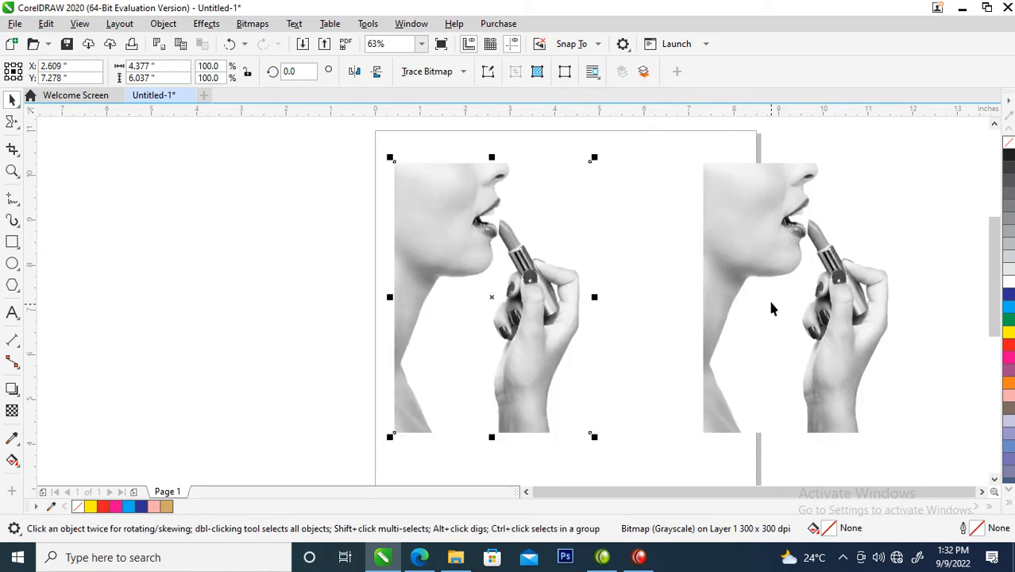
left_click(756, 222, "shift")
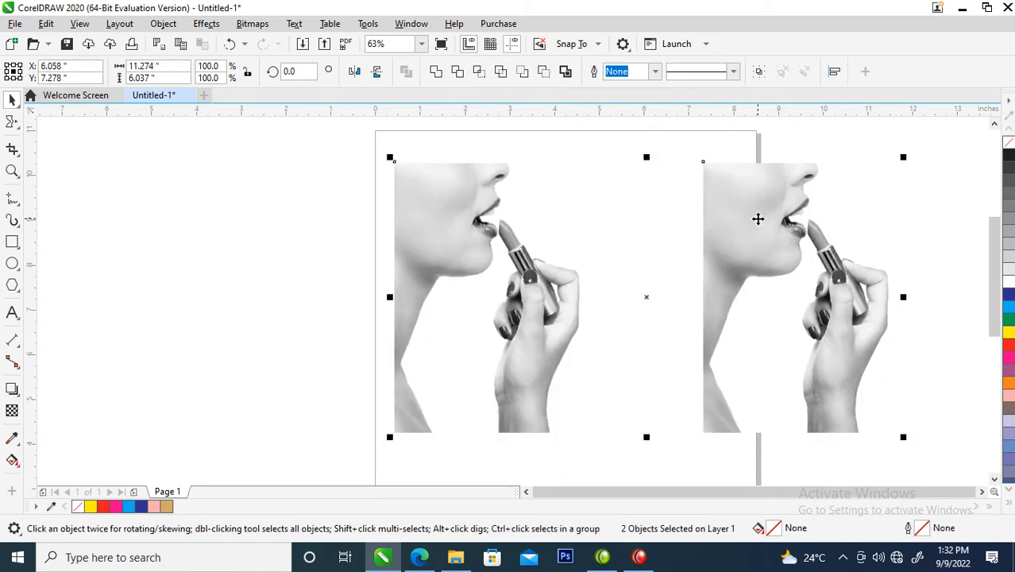
key("Escape")
Step: Align the two photo copies by their right edges and move the stacked pair back onto the page
left_click(494, 293)
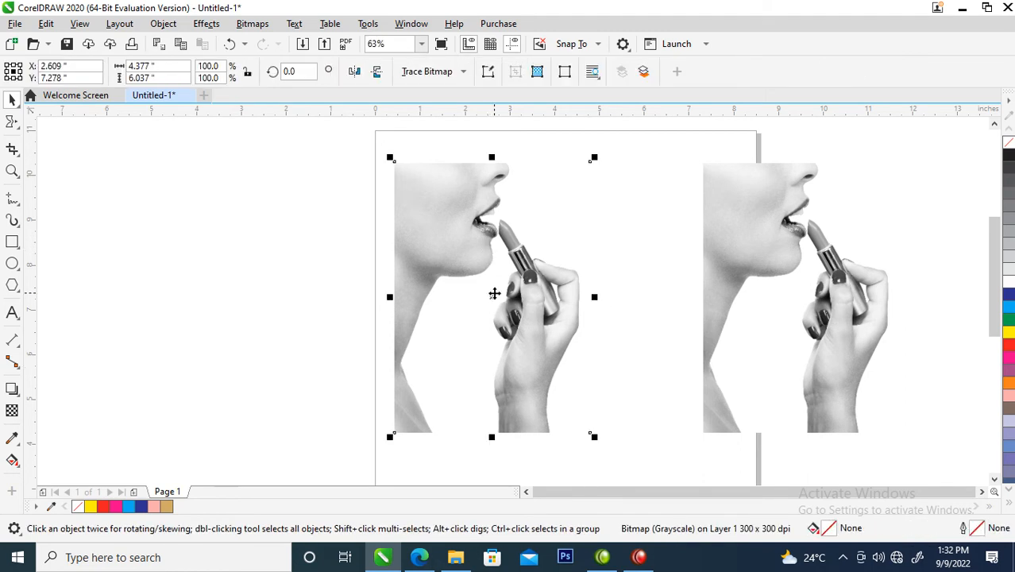
left_click(762, 214, "shift")
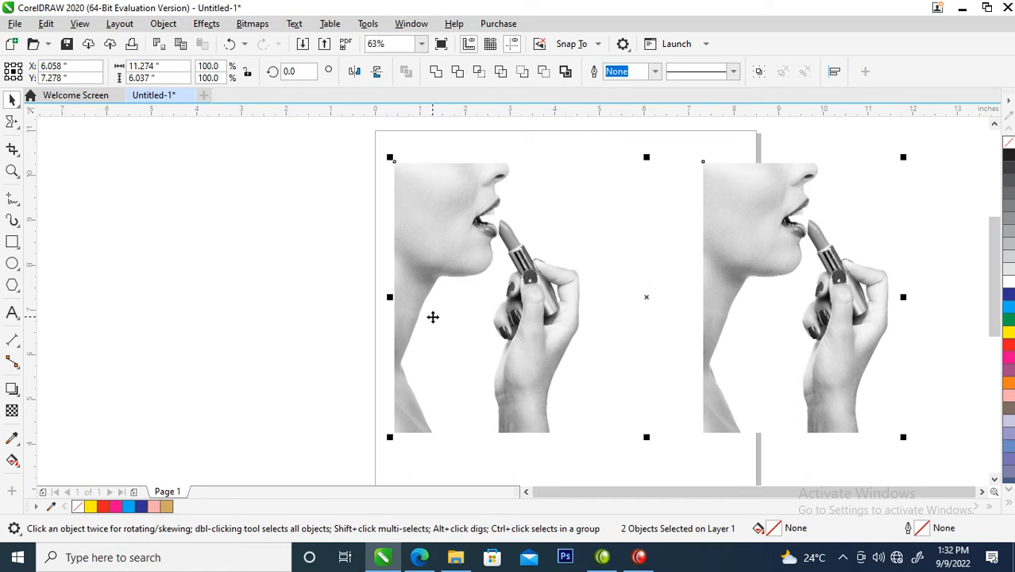
key("r")
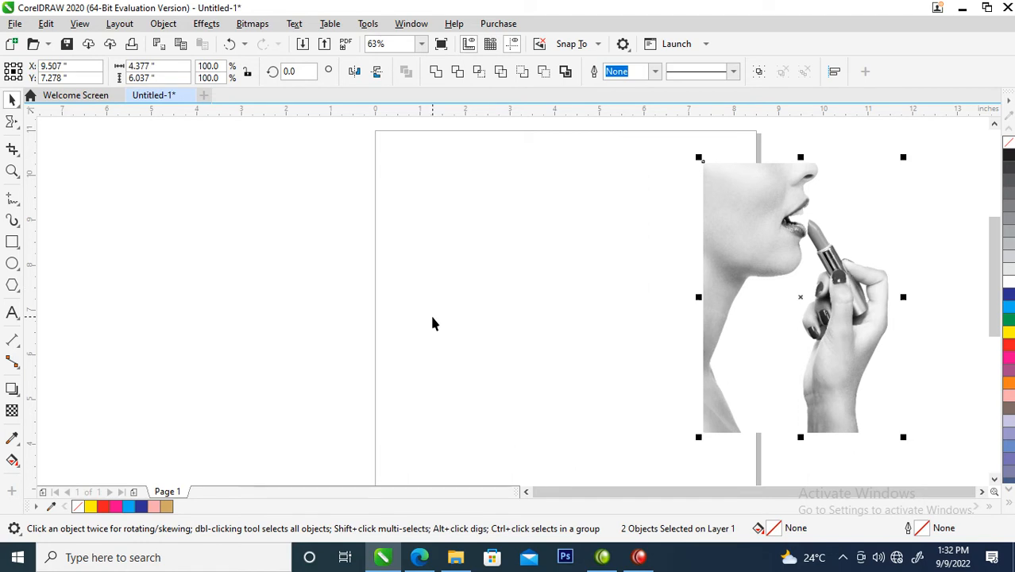
left_click_drag(766, 231, 504, 245)
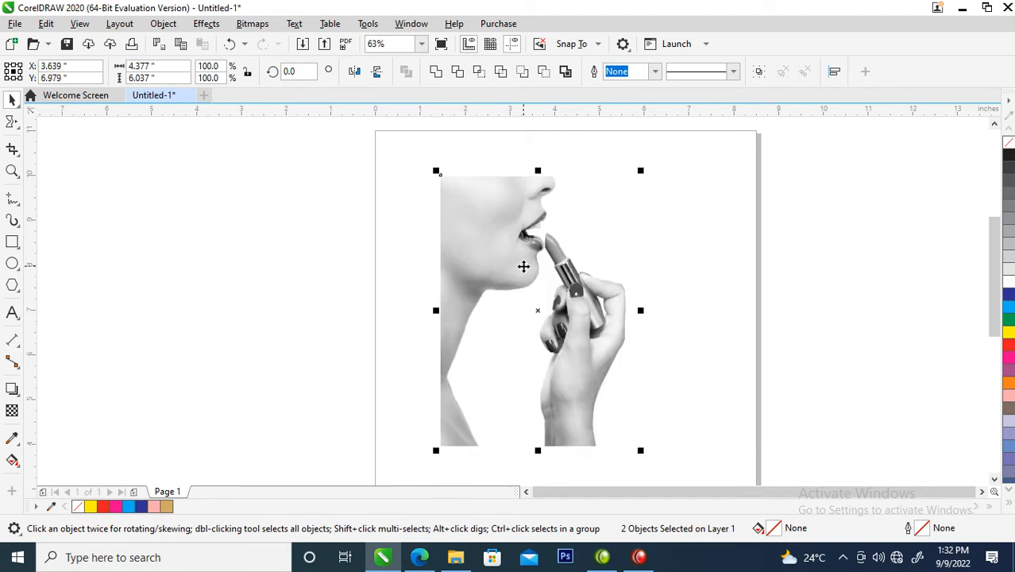
left_click(672, 280)
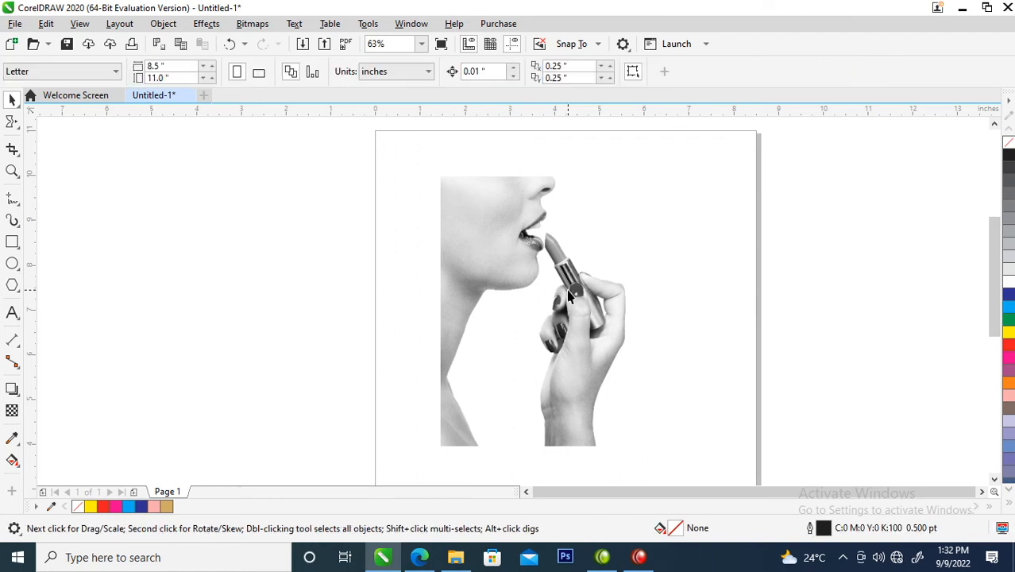
Step: Crop the upper photo copy with the Shape tool to a strip about 0.09 inches wide at its left edge
left_click(567, 312)
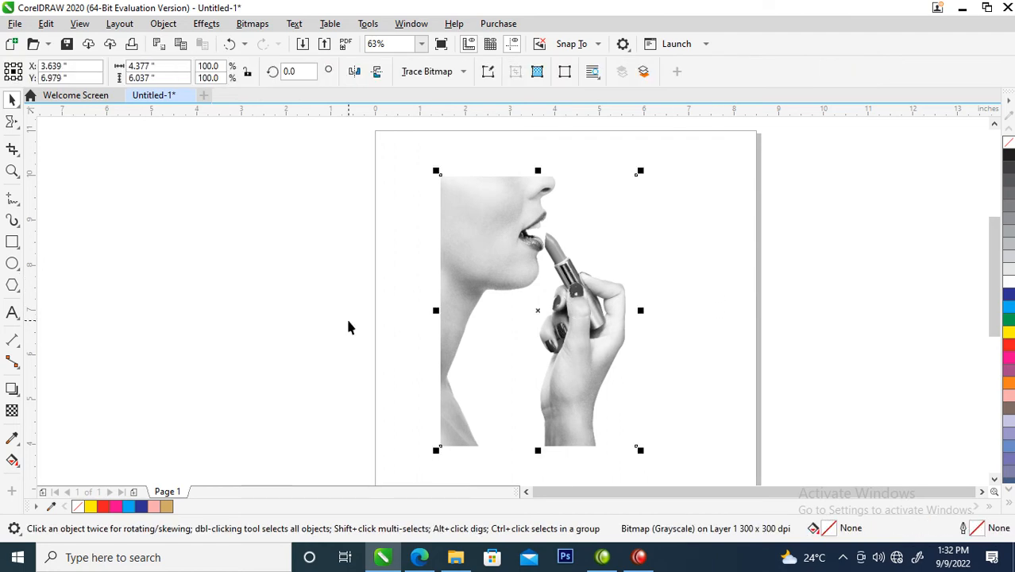
left_click(12, 124)
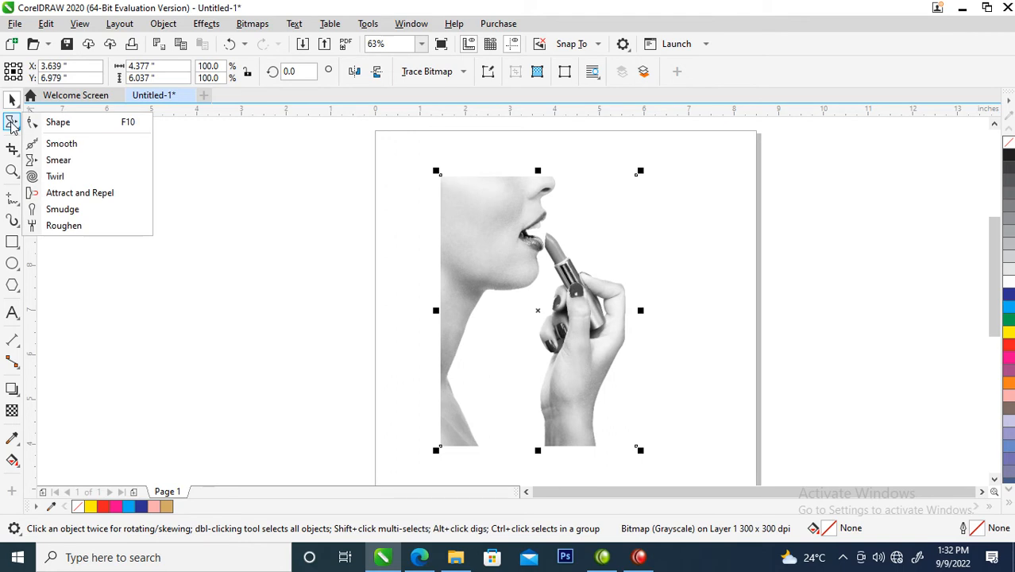
left_click(57, 123)
left_click_drag(595, 148, 446, 451)
key("space")
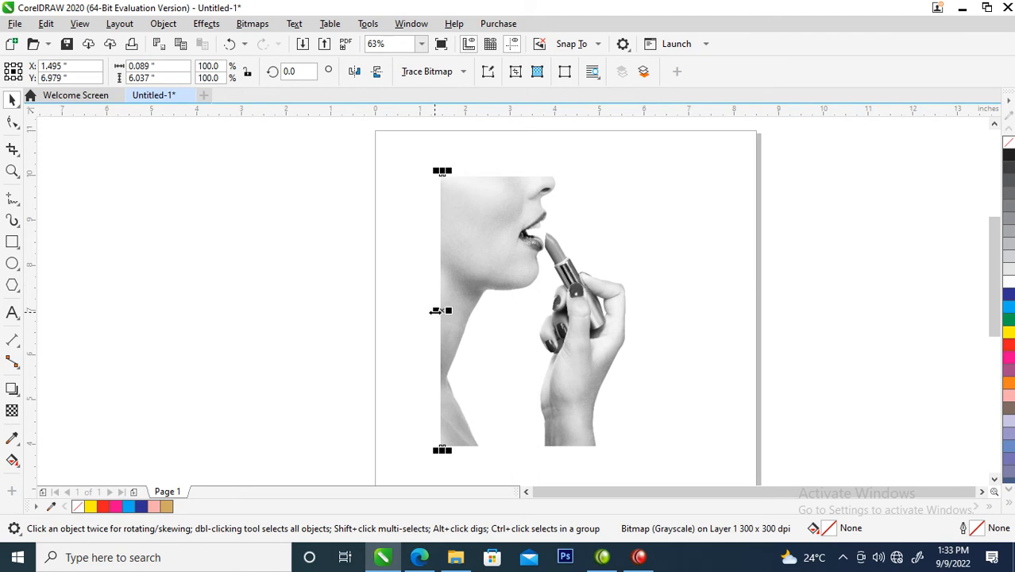
Step: Stretch the strip leftward to about 0.95 inches wide, duplicate it, and align both strips by their left edges
left_click_drag(434, 310, 646, 295)
left_click(423, 307, "shift")
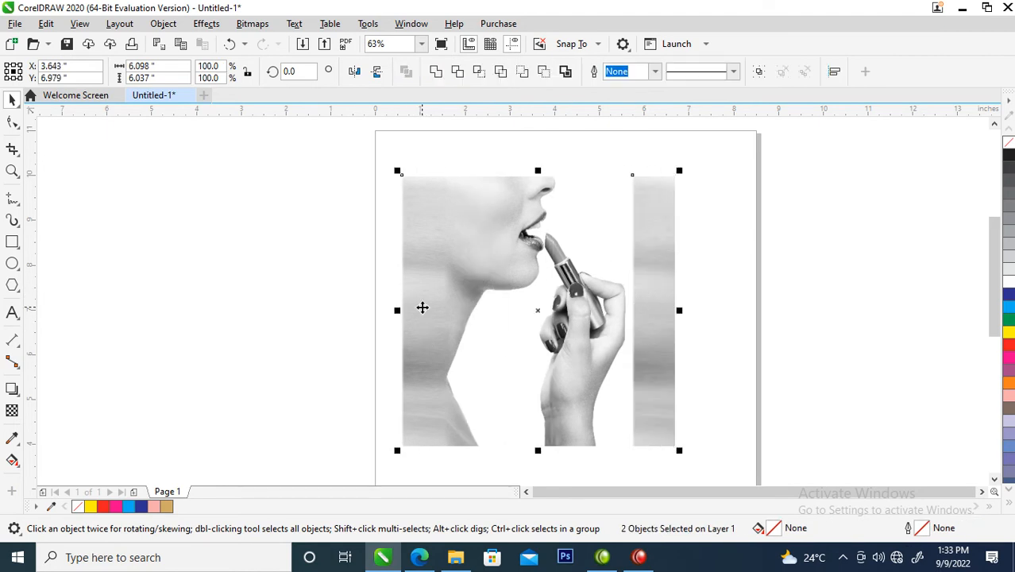
key("l")
left_click(675, 274)
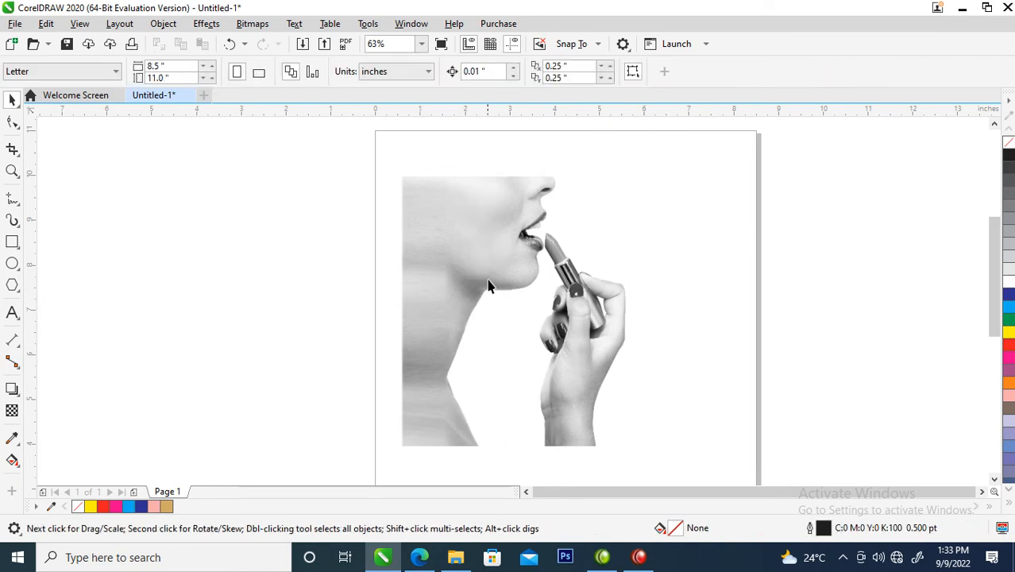
Step: Crop the upper strip with the Shape tool to about 0.18 inches wide at its left edge
left_click(427, 284)
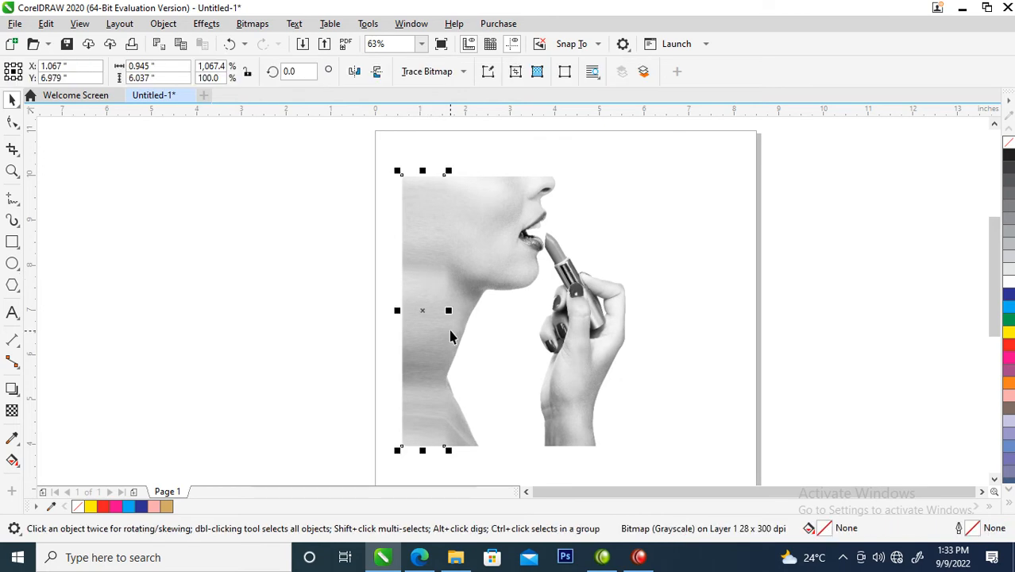
left_click(12, 121)
left_click_drag(432, 155, 464, 474)
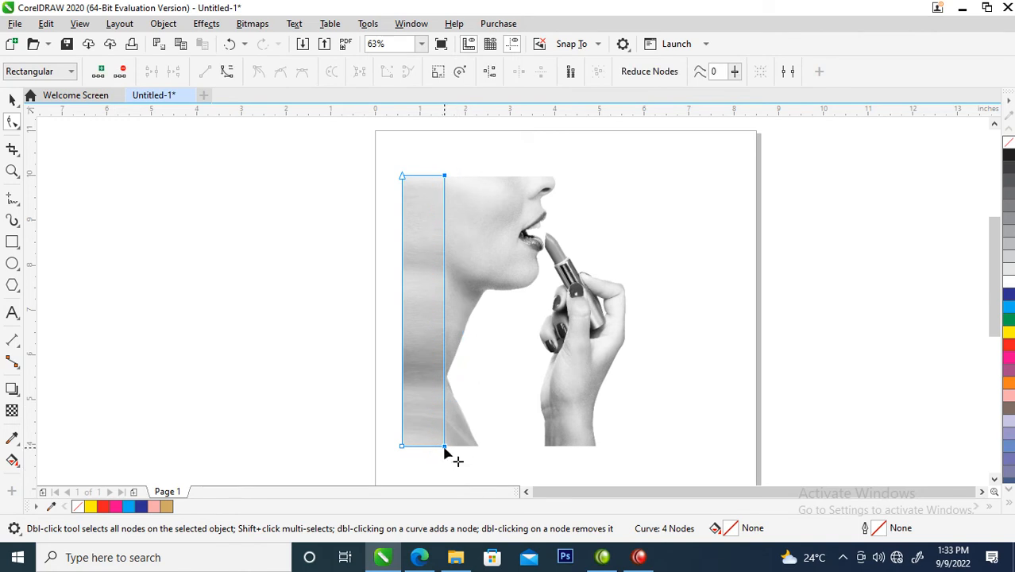
key("Delete")
key("ctrl+z")
left_click_drag(437, 159, 410, 449)
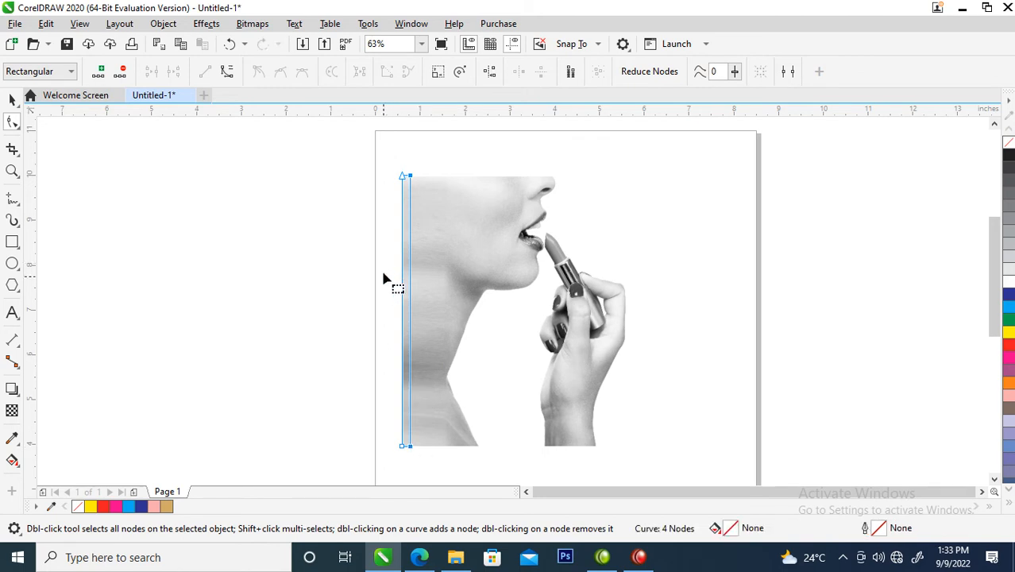
key("space")
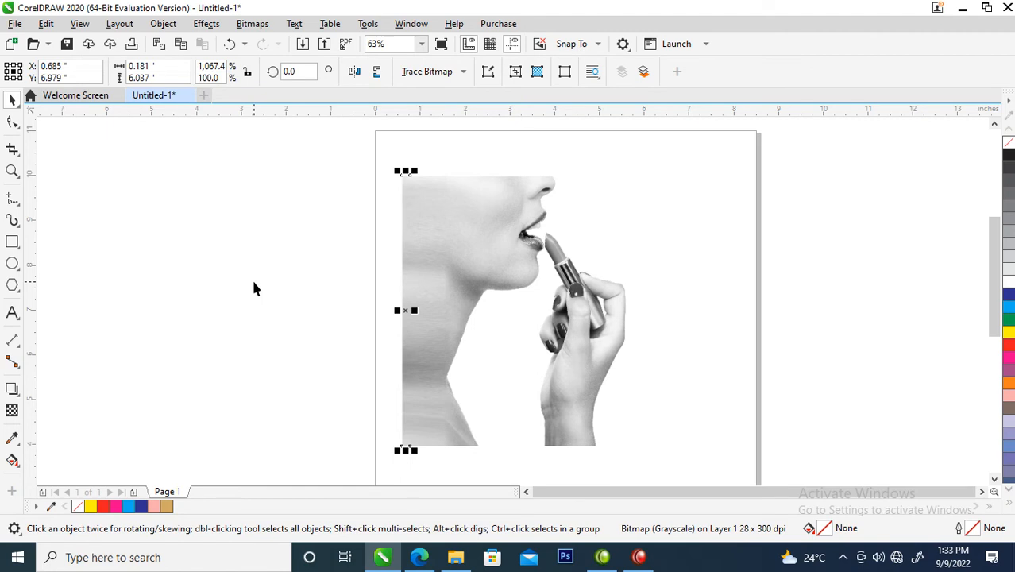
Step: Stretch the narrow strip leftward past the page edge to about 4.29 inches wide
left_click(253, 289)
double_click(407, 303)
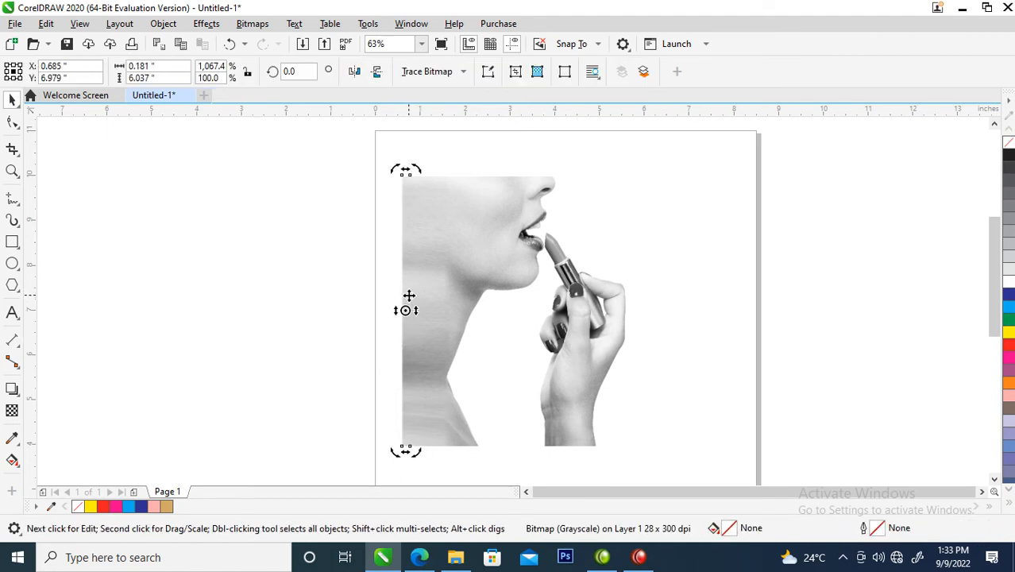
left_click(407, 311)
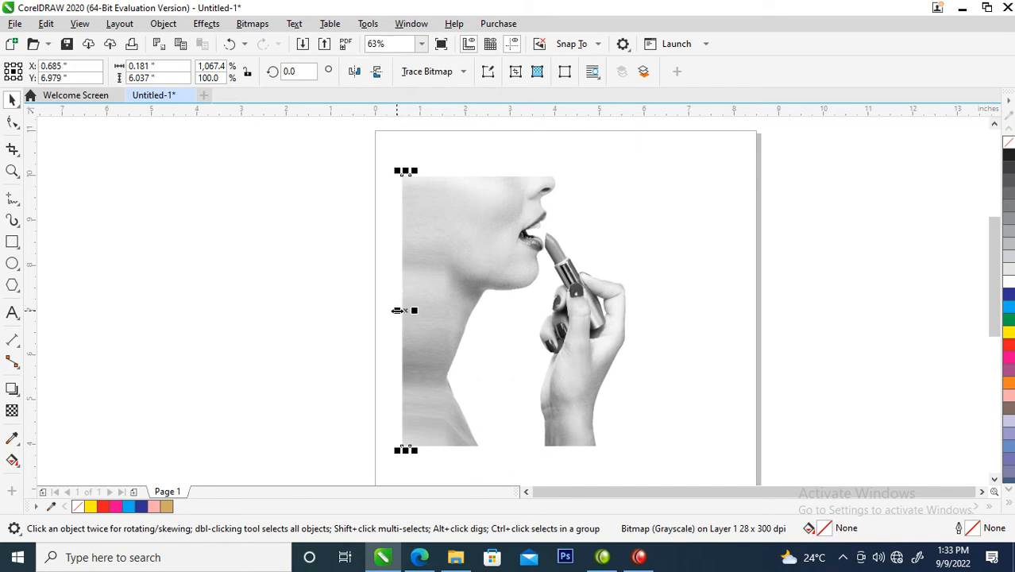
left_click_drag(397, 310, 213, 309)
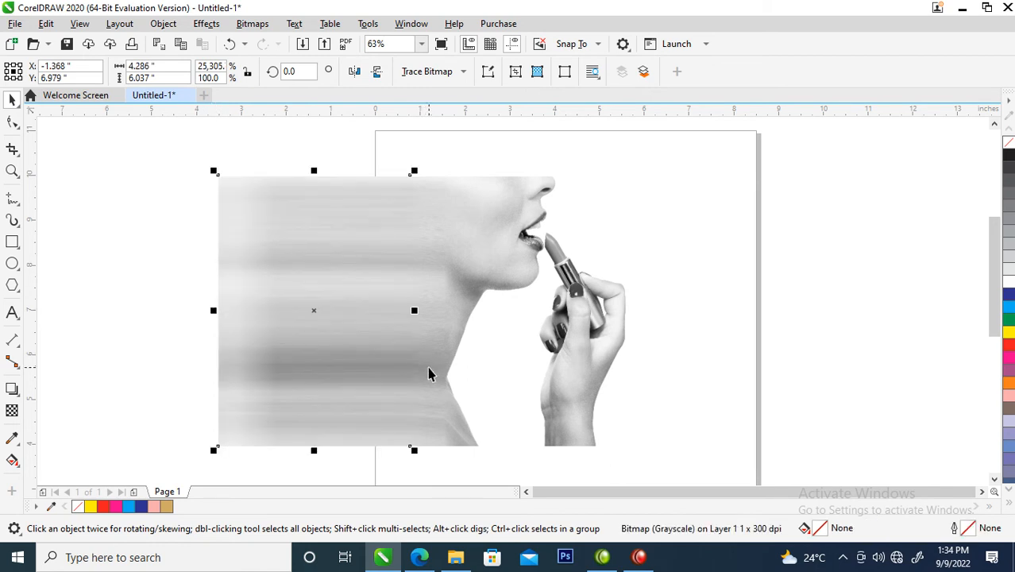
Step: Combine the photo and both stretched strips into one 300 dpi Grayscale (8-bit) bitmap with a transparent background
left_click_drag(172, 148, 583, 442)
left_click_drag(680, 472, 790, 468)
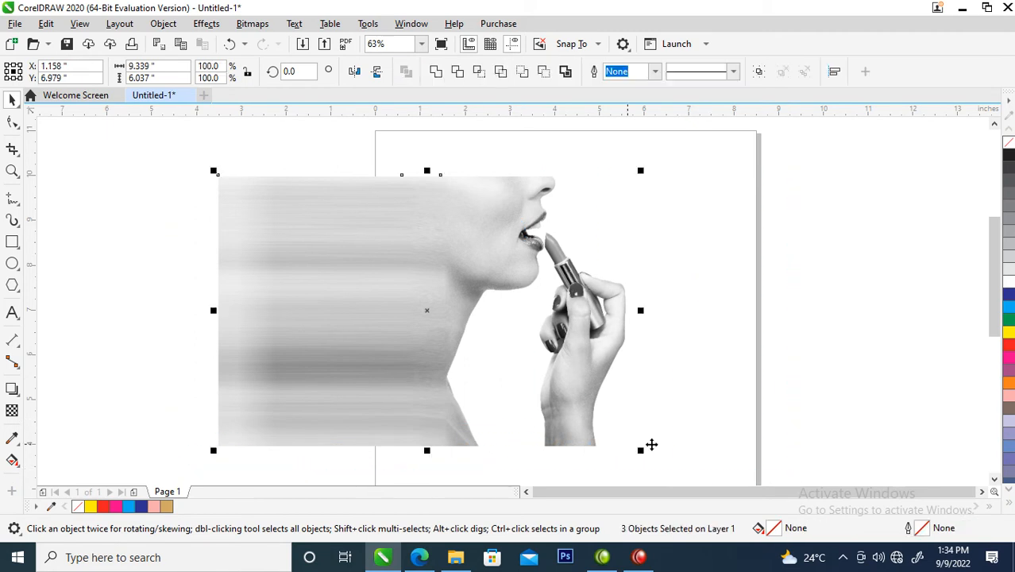
left_click(251, 25)
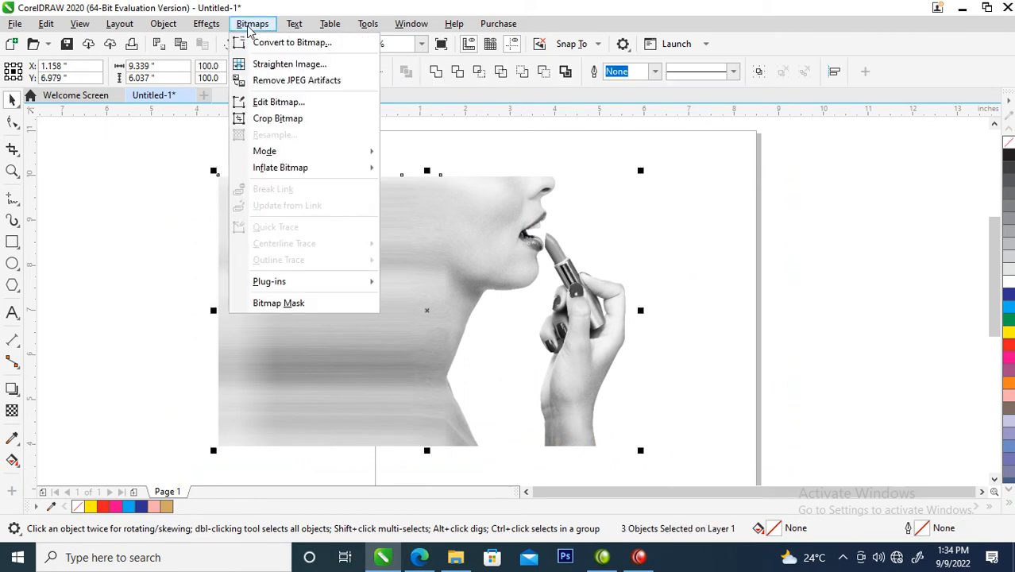
left_click(284, 42)
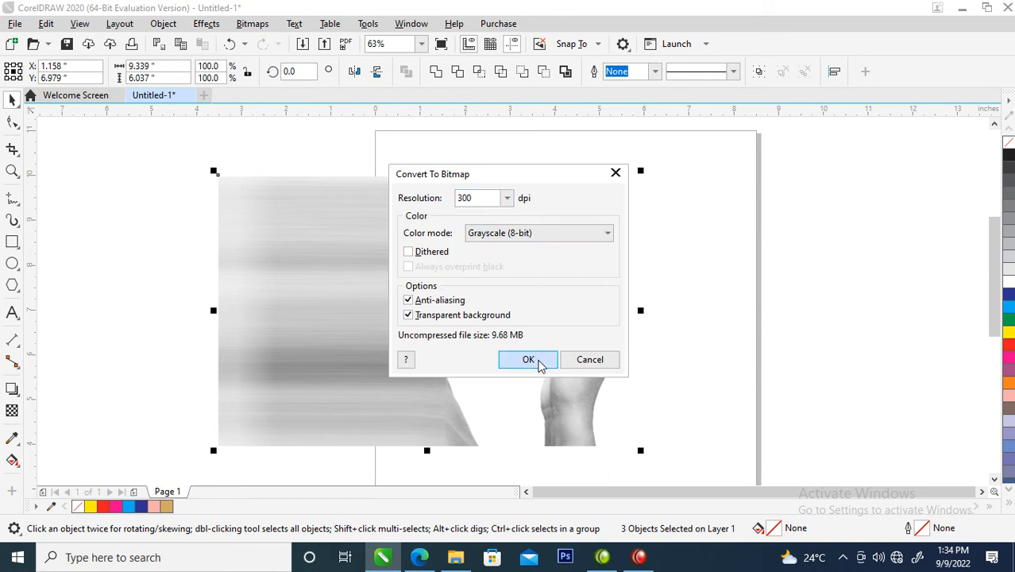
left_click(539, 362)
Step: Duplicate the combined bitmap and stack the two copies by aligning their left edges
left_click_drag(379, 257, 659, 258)
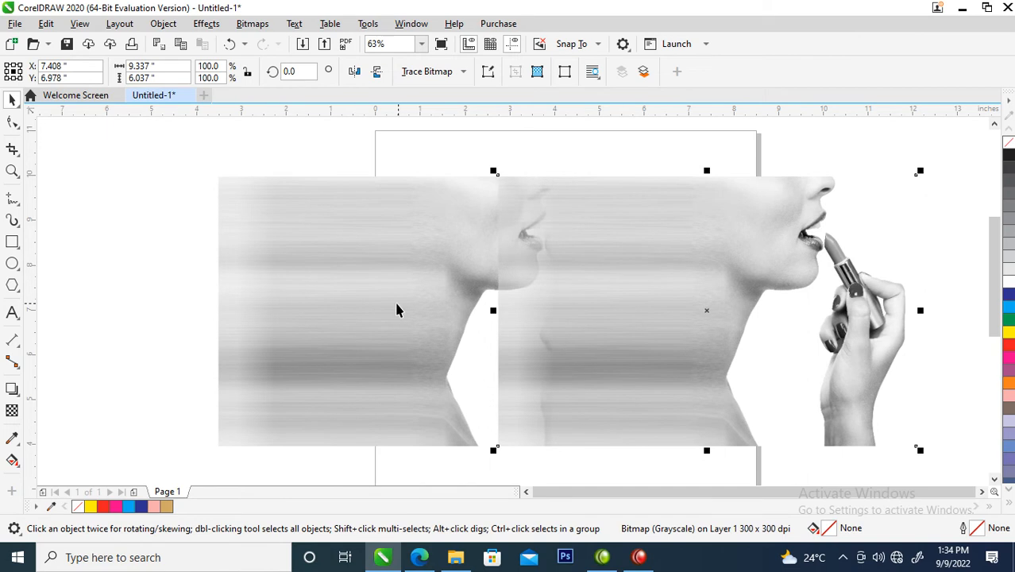
left_click(371, 245, "shift")
key("l")
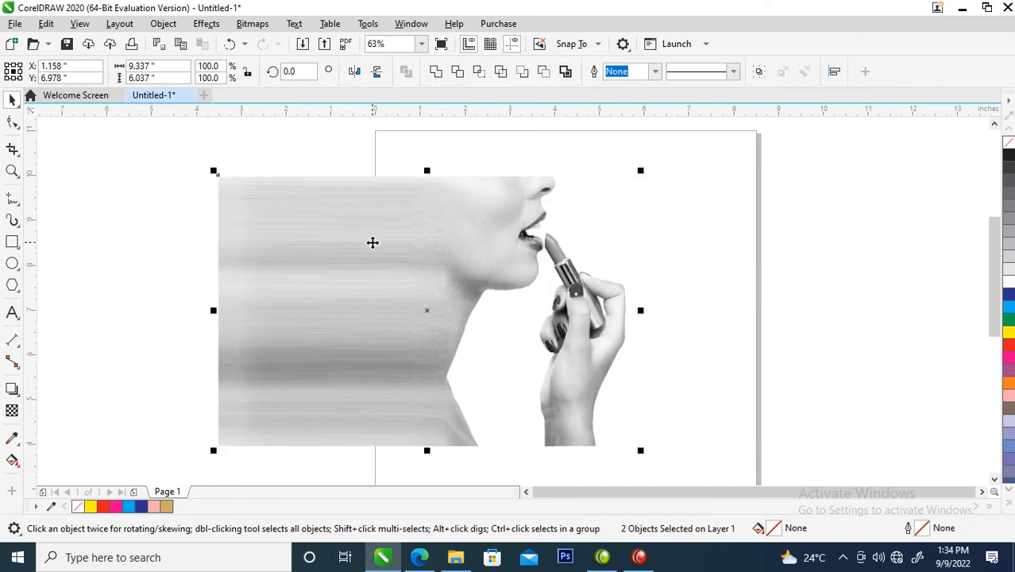
left_click(697, 263)
Step: Apply a uniform transparency of 50 to the upper copy of the combined bitmap
left_click(487, 246)
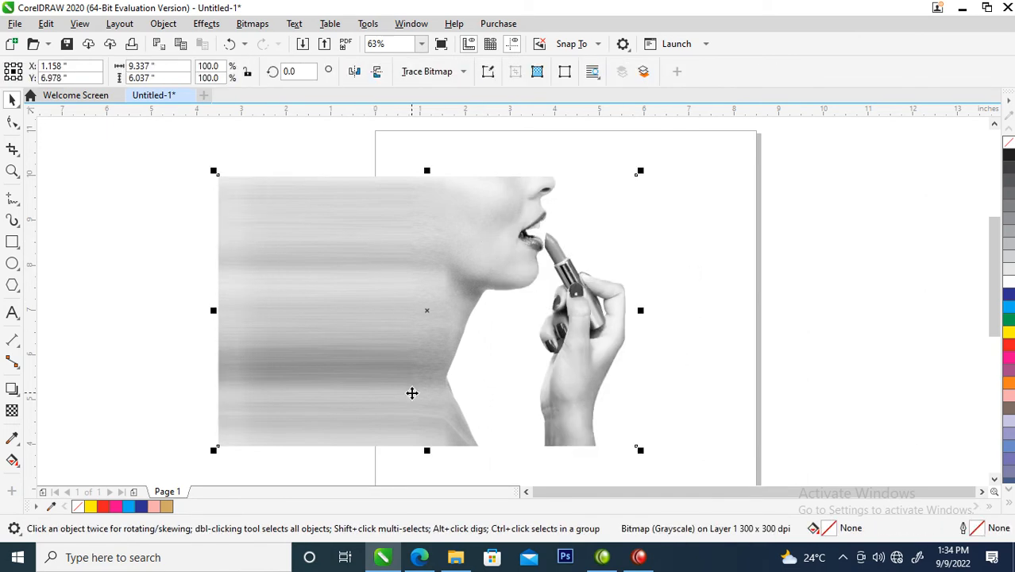
left_click(12, 412)
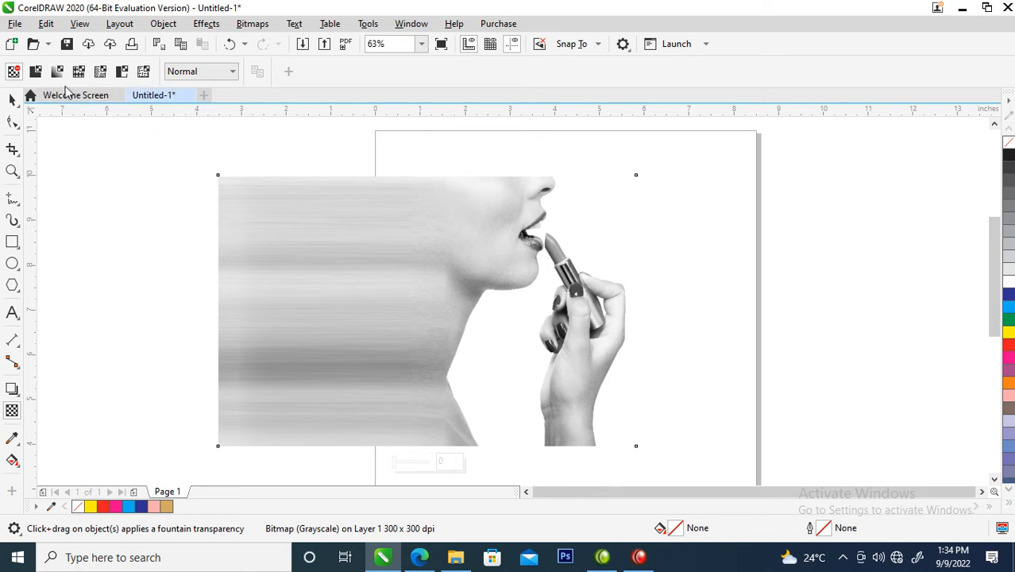
left_click(35, 73)
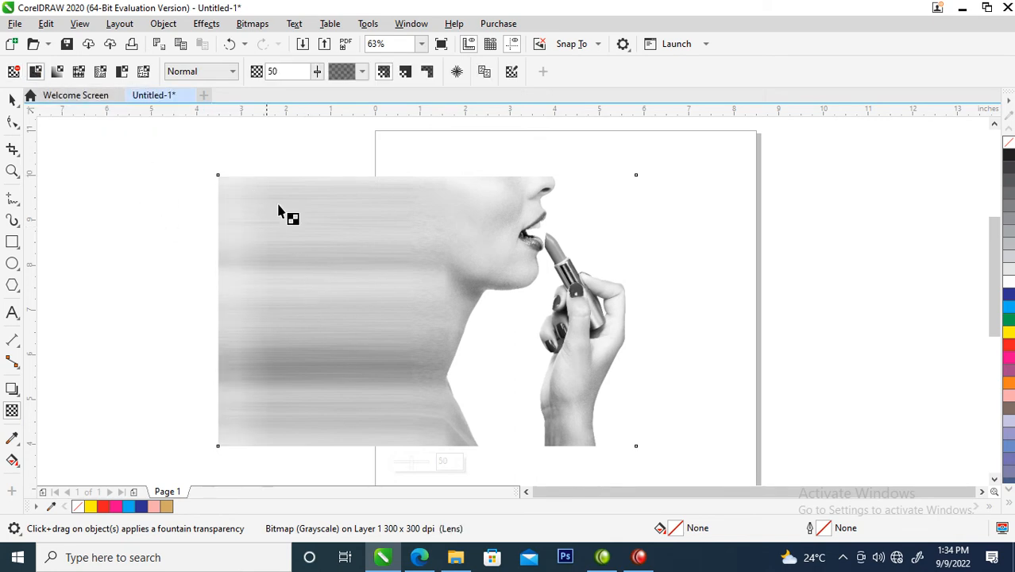
Step: Set the upper copy's merge mode to Subtract and stack a further duplicate of it directly over the other two
left_click(233, 71)
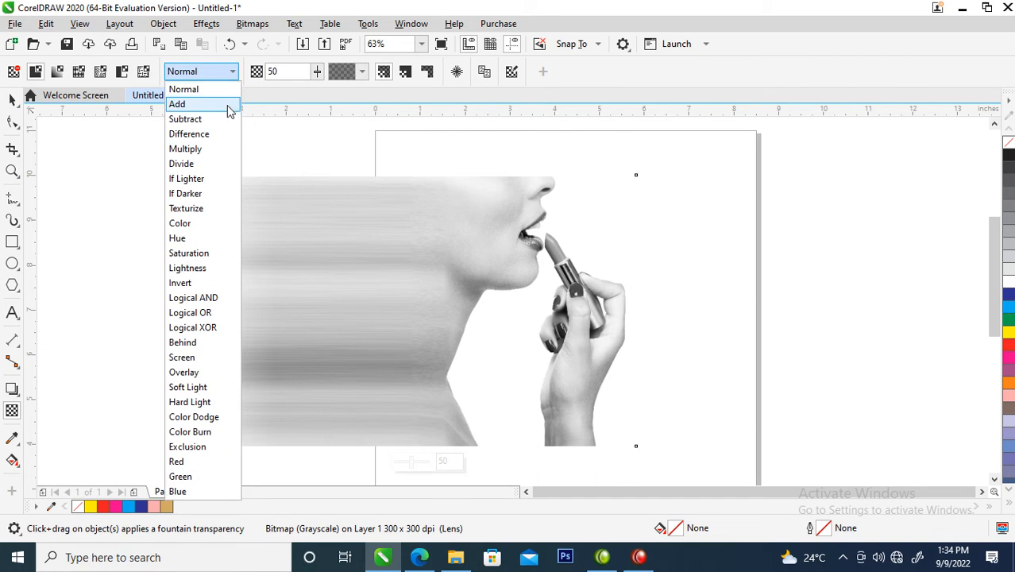
left_click(196, 121)
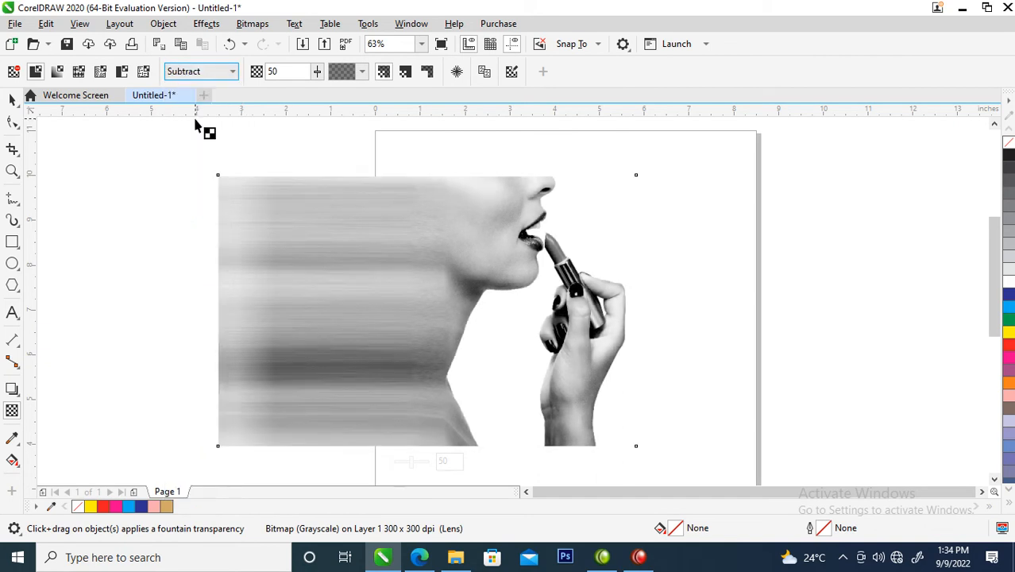
left_click(12, 100)
left_click_drag(413, 261, 601, 255)
key("ctrl+z")
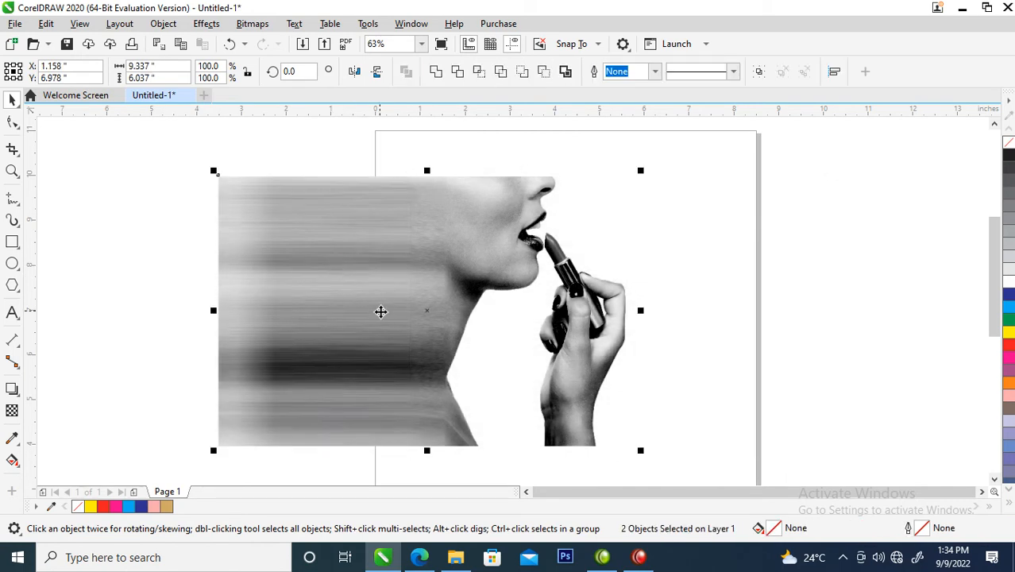
Step: Flatten the three stacked copies into one 300 dpi Grayscale (8-bit) bitmap with anti-aliasing and a transparent background
left_click_drag(173, 143, 712, 459)
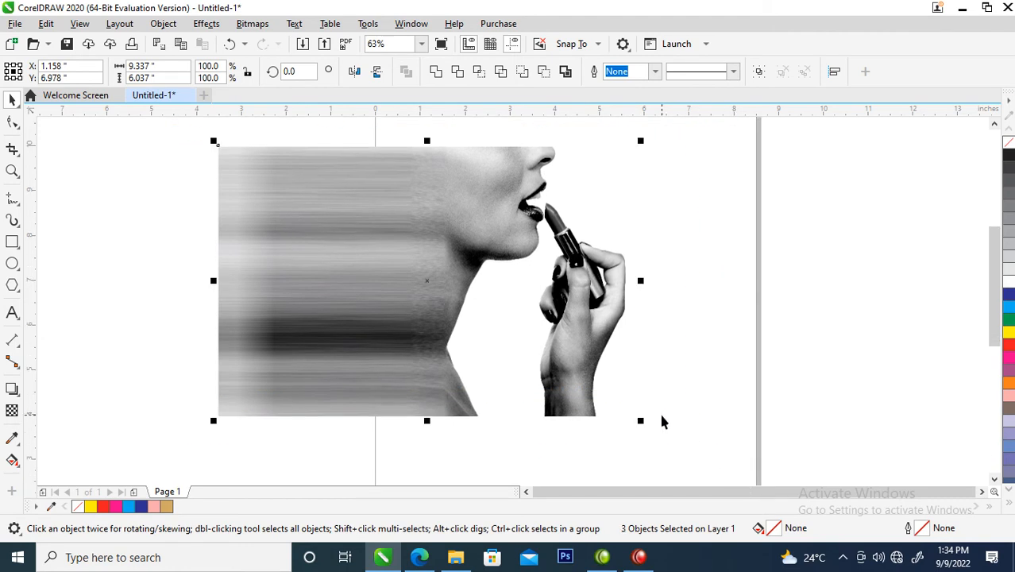
key("alt+b")
key("Return")
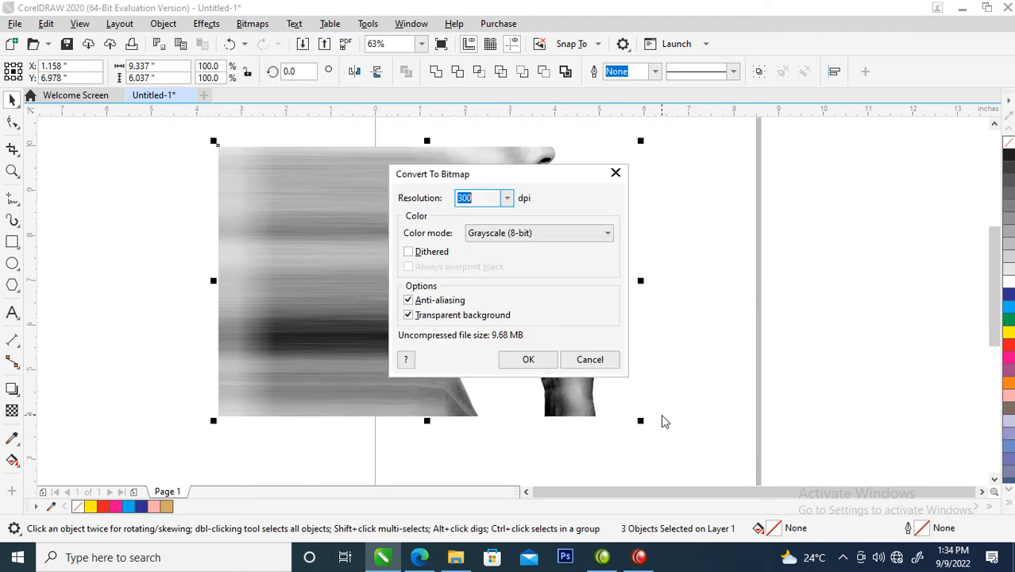
left_click(531, 359)
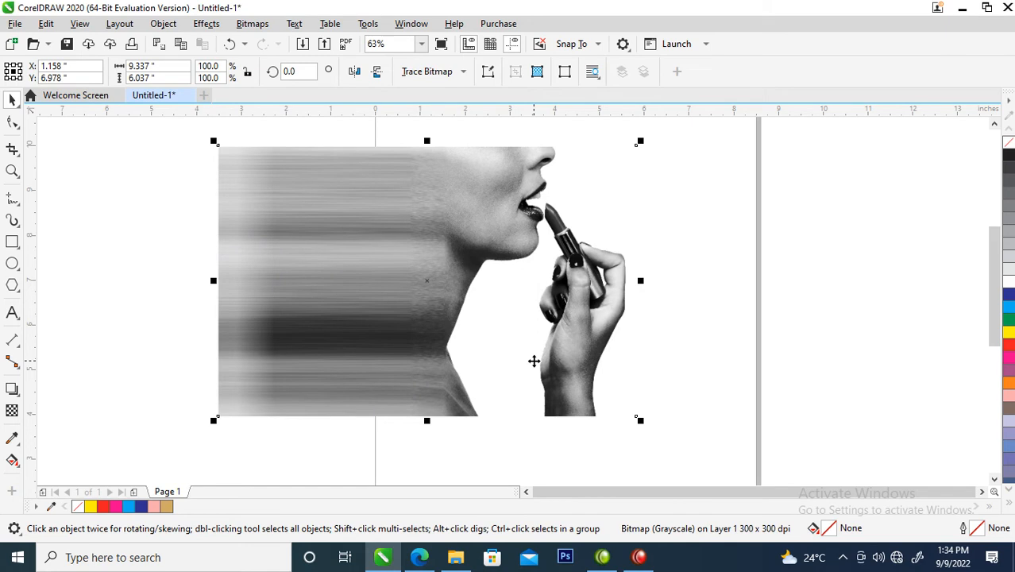
Step: Draw a rectangle about 9.58 by 5.94 inches over the flattened bitmap and fill it with white
scroll(510, 306, "down", 2)
key("z")
left_click_drag(304, 181, 681, 371)
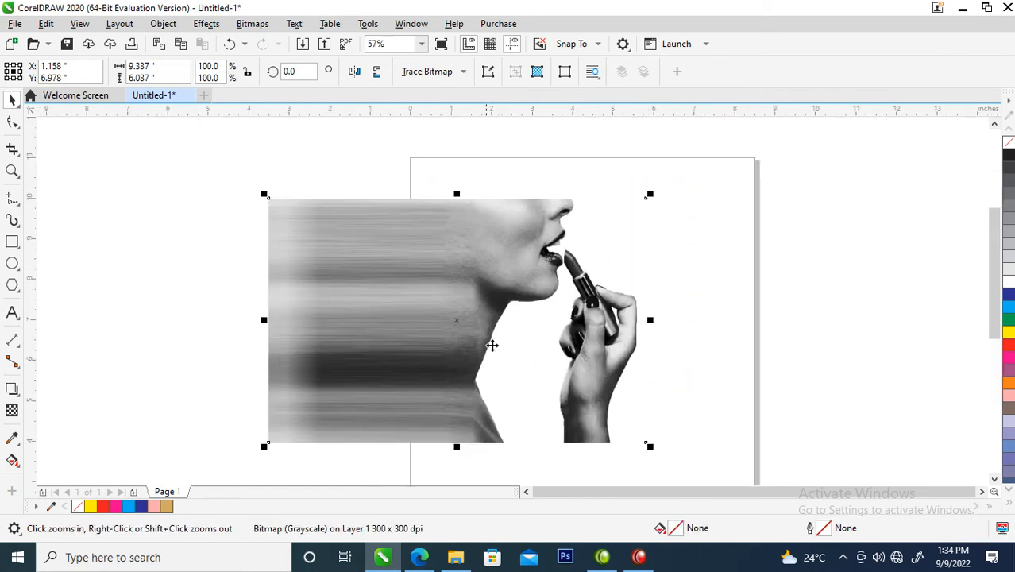
left_click(12, 244)
left_click_drag(270, 200, 658, 441)
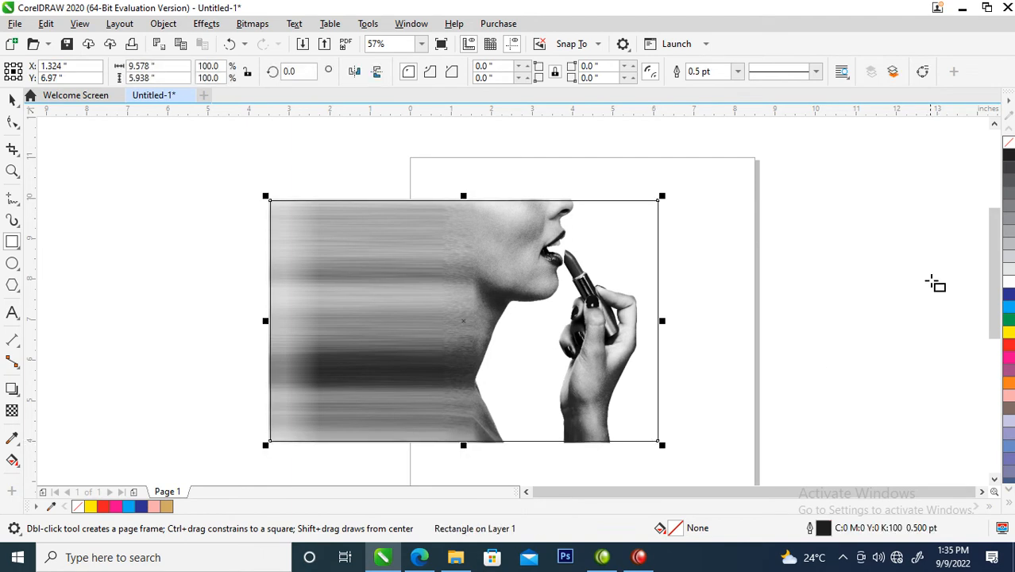
left_click(1007, 279)
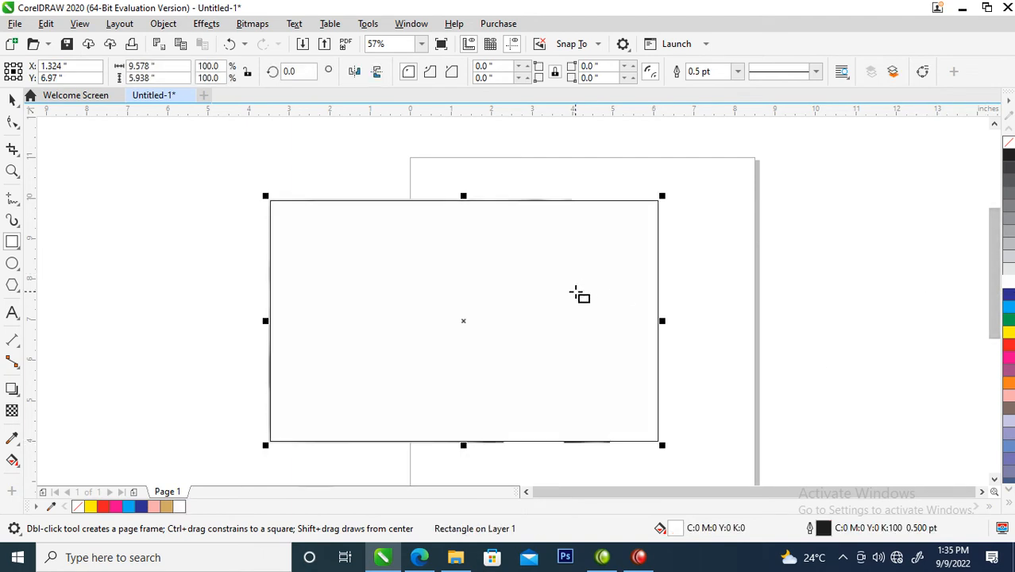
Step: Separate the white rectangle from the bitmap and PowerClip the bitmap inside the rectangle
key("space")
left_click_drag(467, 285, 560, 288)
left_click_drag(360, 264, 186, 197)
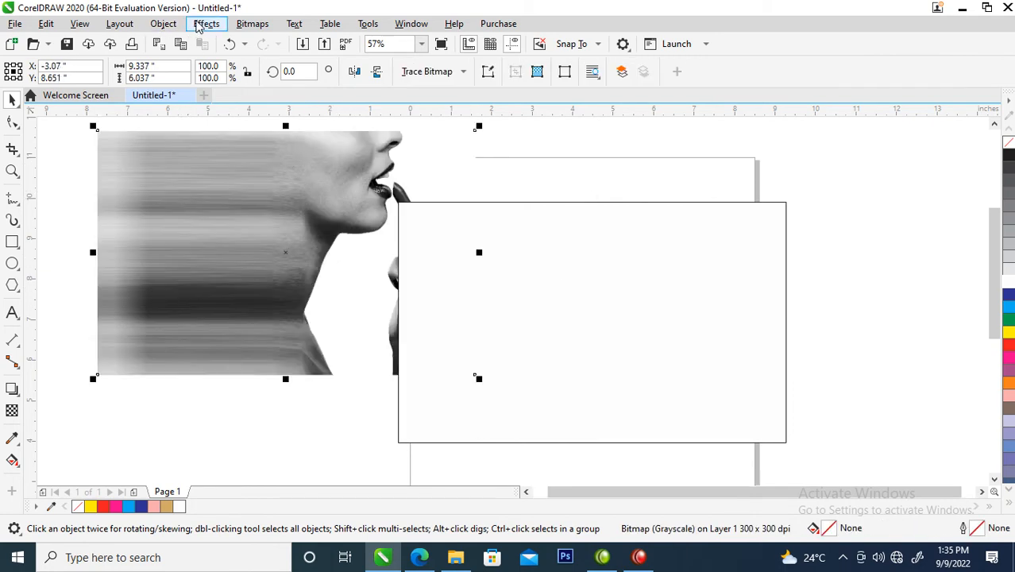
left_click(167, 24)
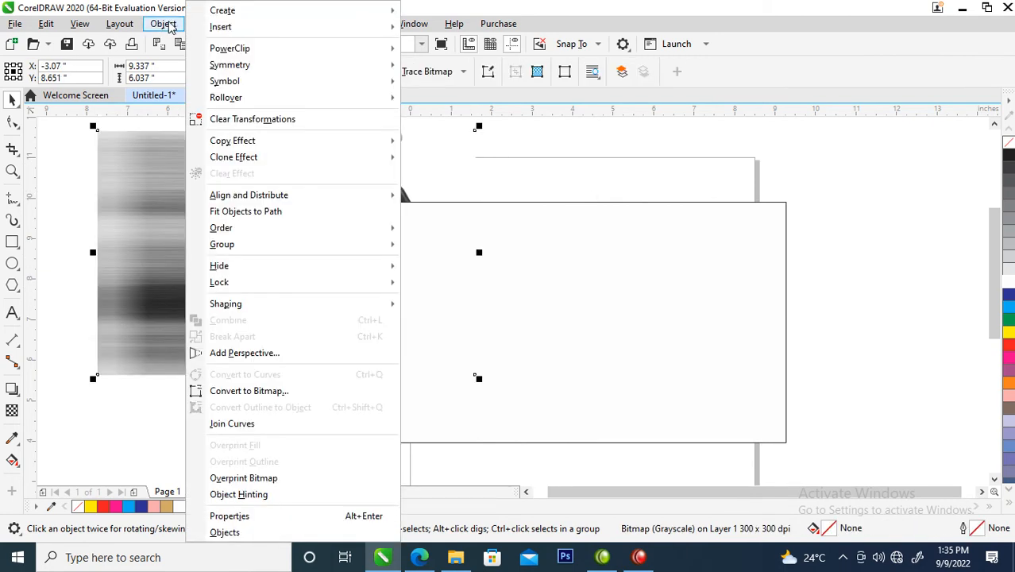
mouse_move(277, 51)
left_click(463, 51)
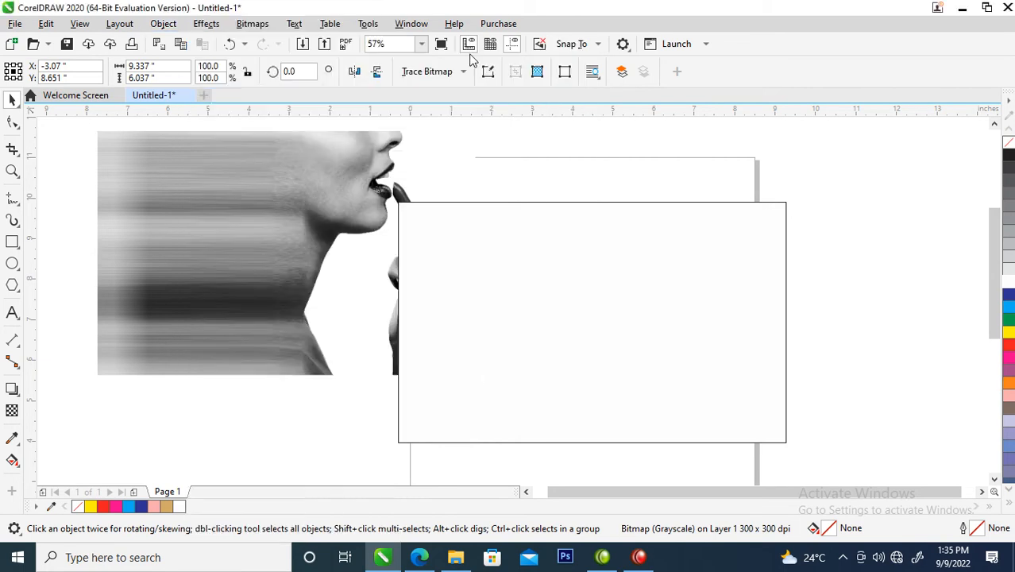
left_click(535, 276)
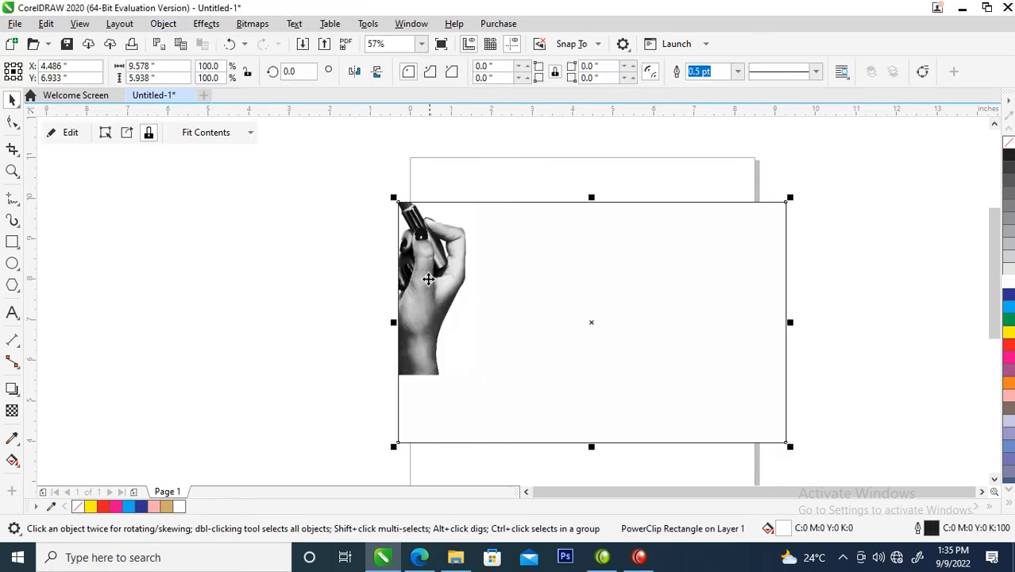
Step: Reposition the clipped bitmap within its frame and enlarge it to 103% so it fills the rectangle
left_click(426, 276, "ctrl")
left_click_drag(426, 276, 727, 354)
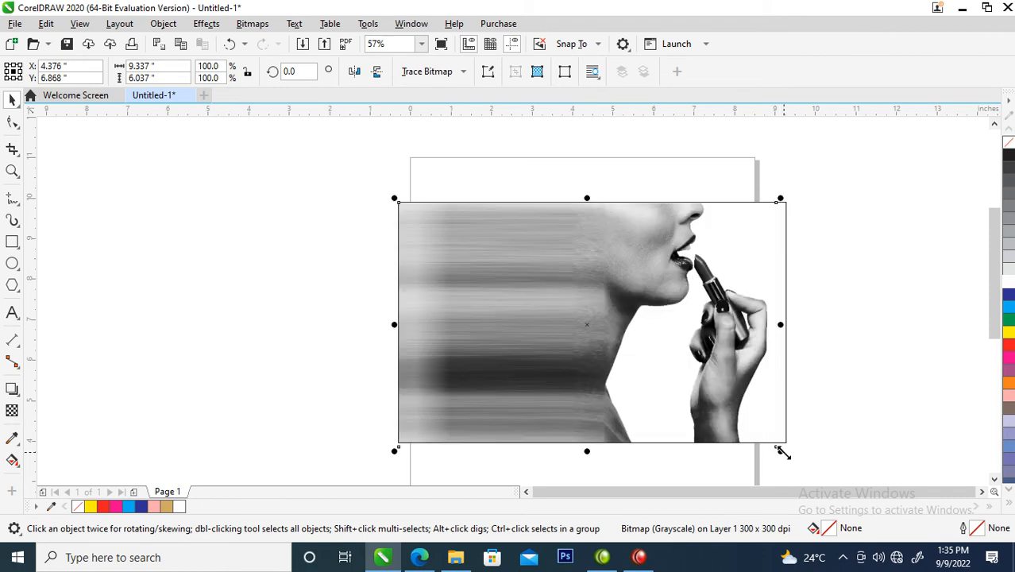
left_click(781, 449)
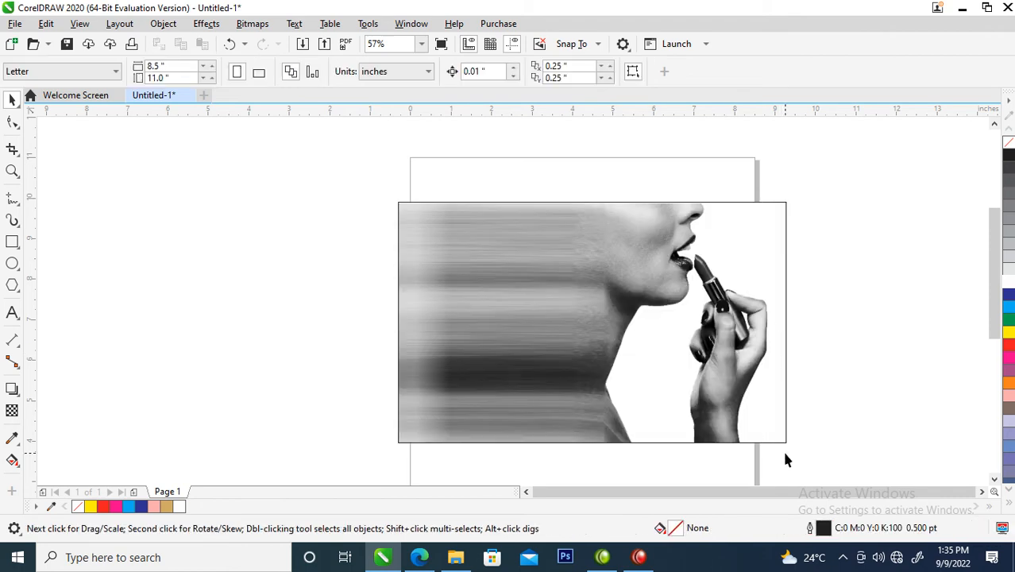
left_click(567, 279)
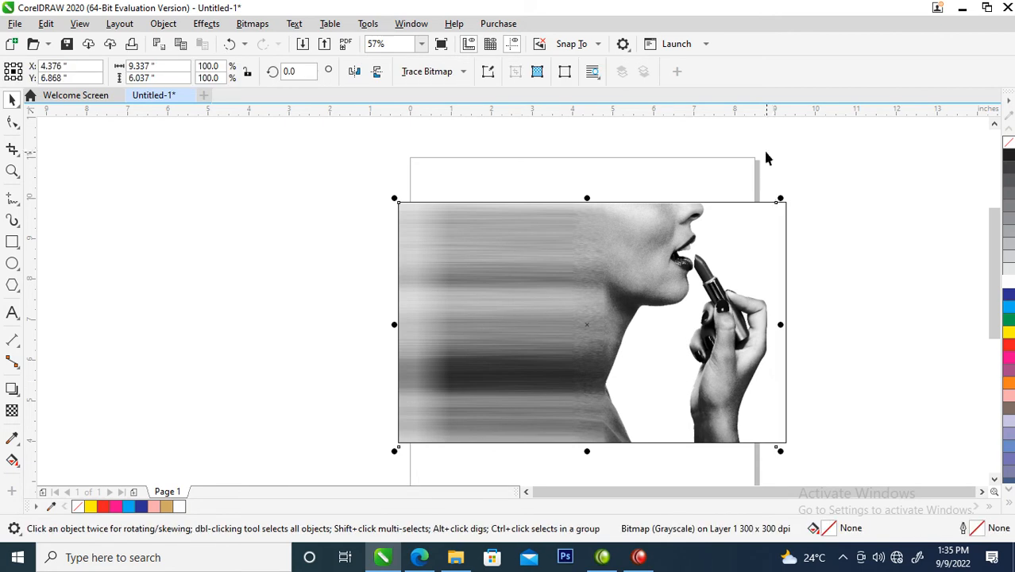
left_click_drag(779, 199, 786, 193)
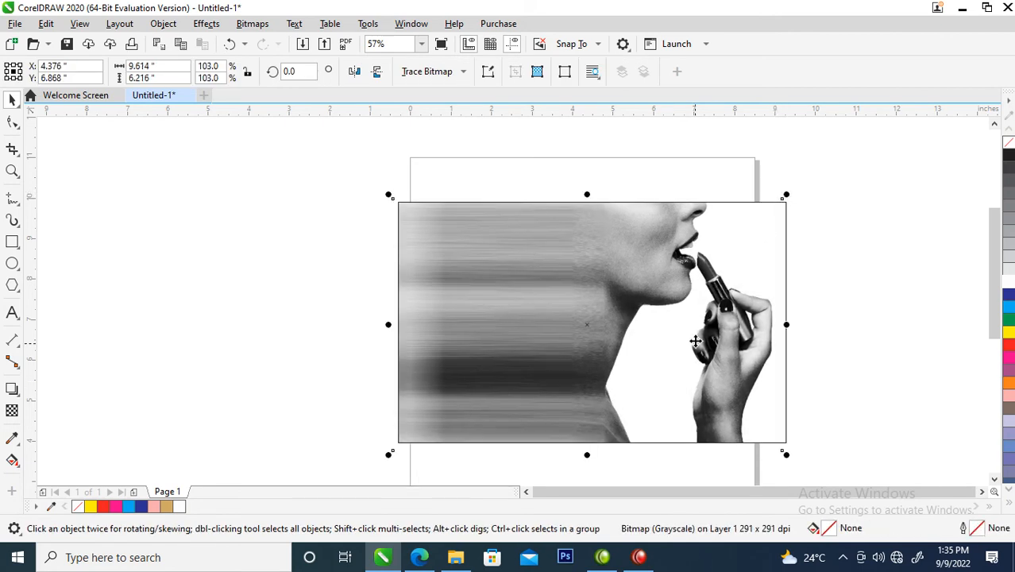
Step: Finish editing the PowerClip contents and remove the frame's outline
left_click(872, 298)
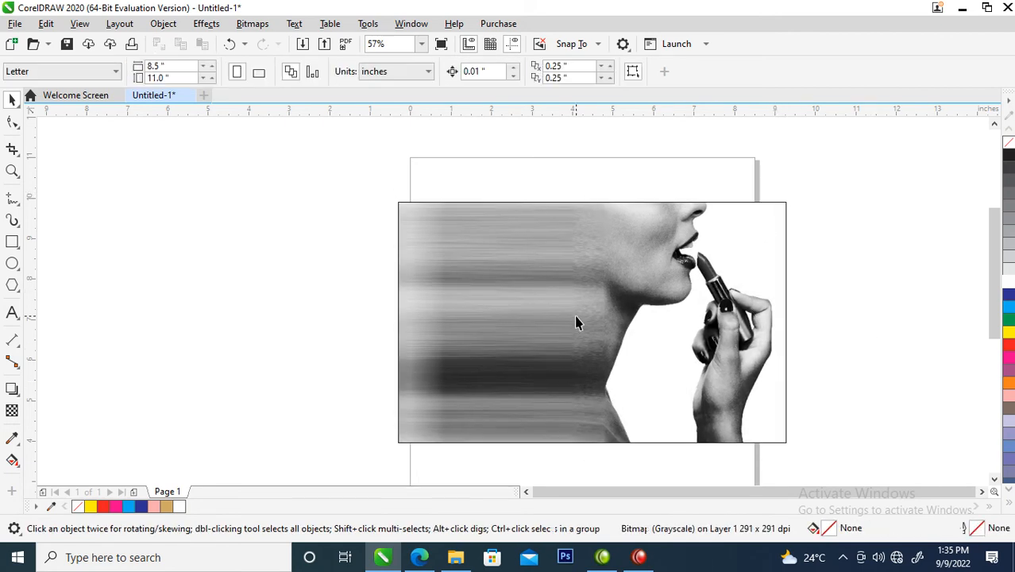
left_click(633, 272)
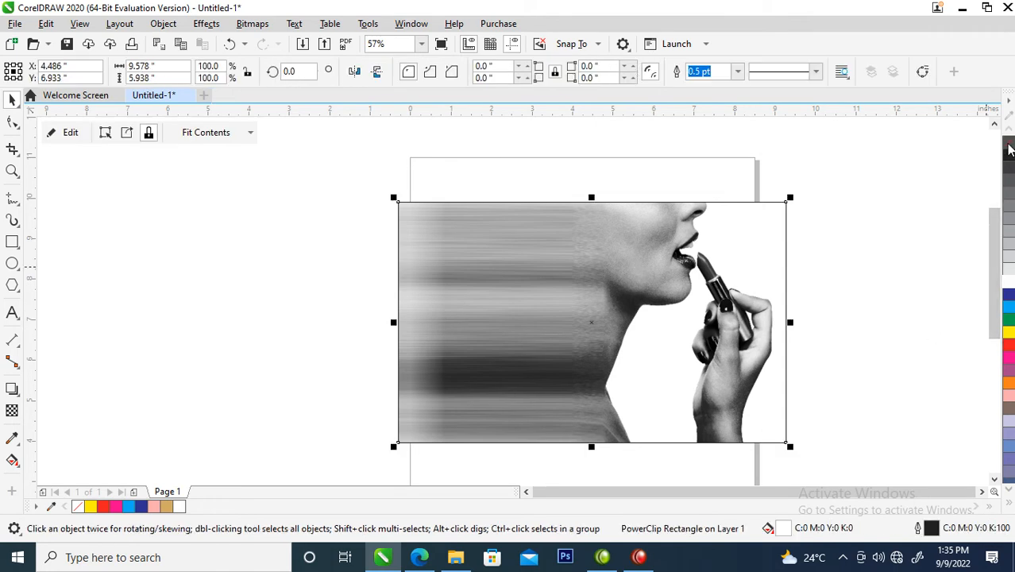
right_click(1008, 145)
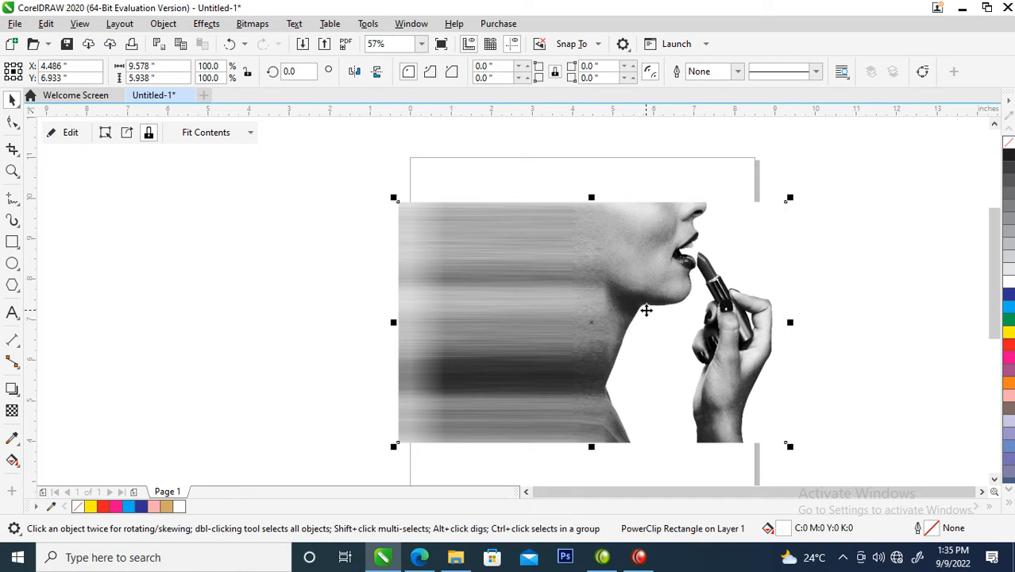
Step: Duplicate the PowerClip frame to the left of the original, then extract and delete the duplicate's contents
left_click_drag(644, 265, 360, 256)
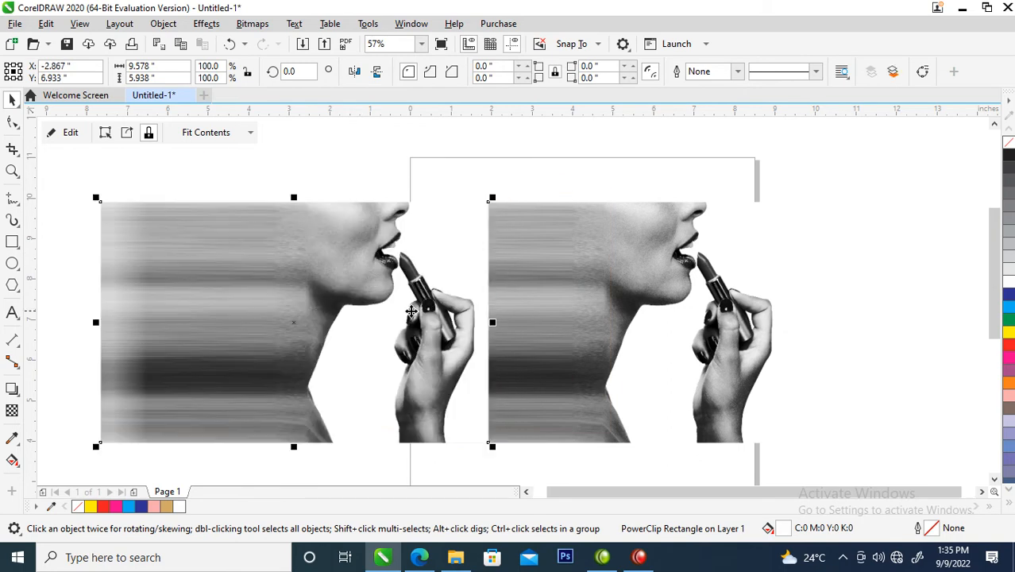
right_click(369, 236)
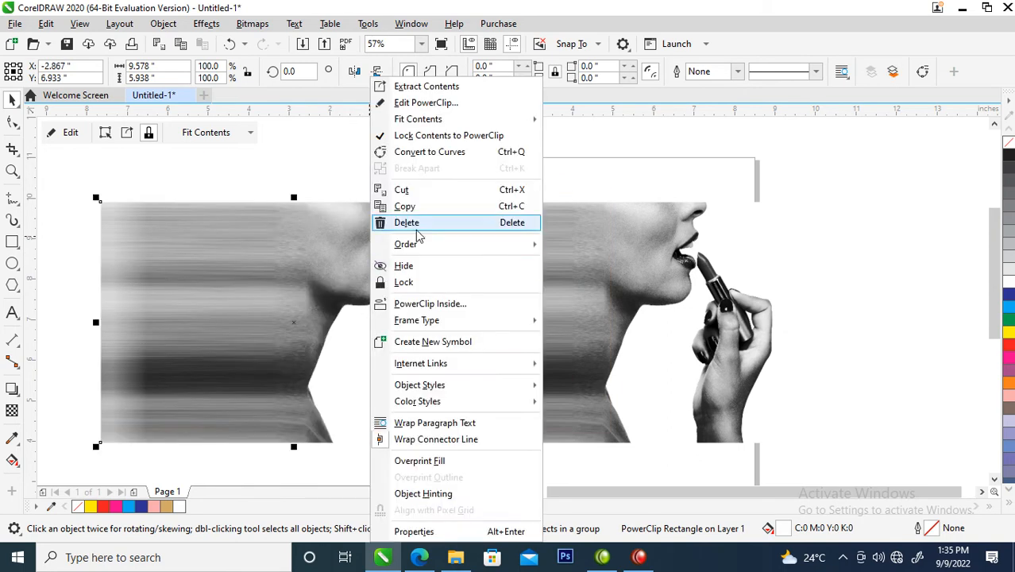
left_click(441, 89)
key("Delete")
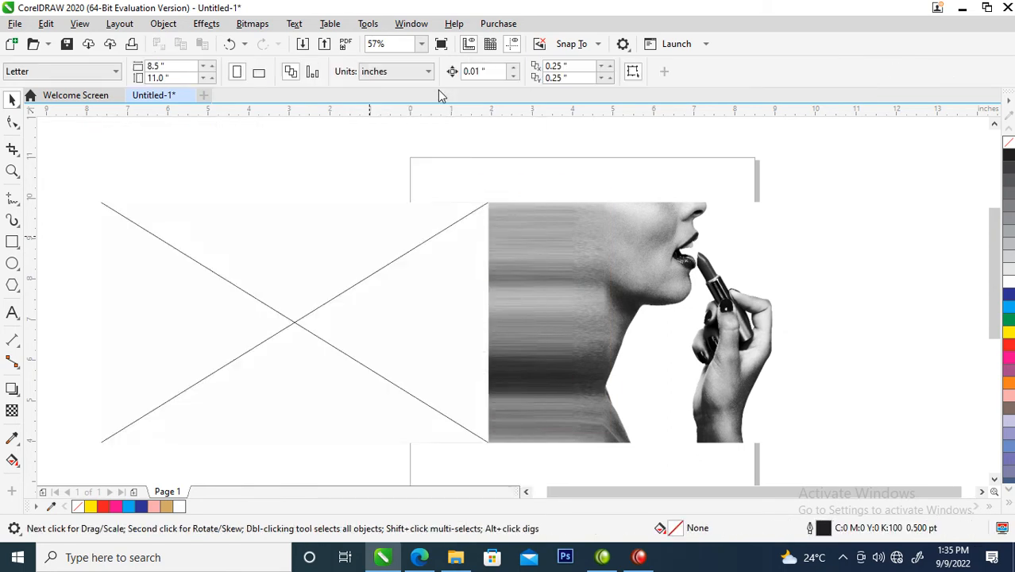
Step: Convert the empty PowerClip frame back to a plain rectangle by removing its frame type
left_click(318, 294)
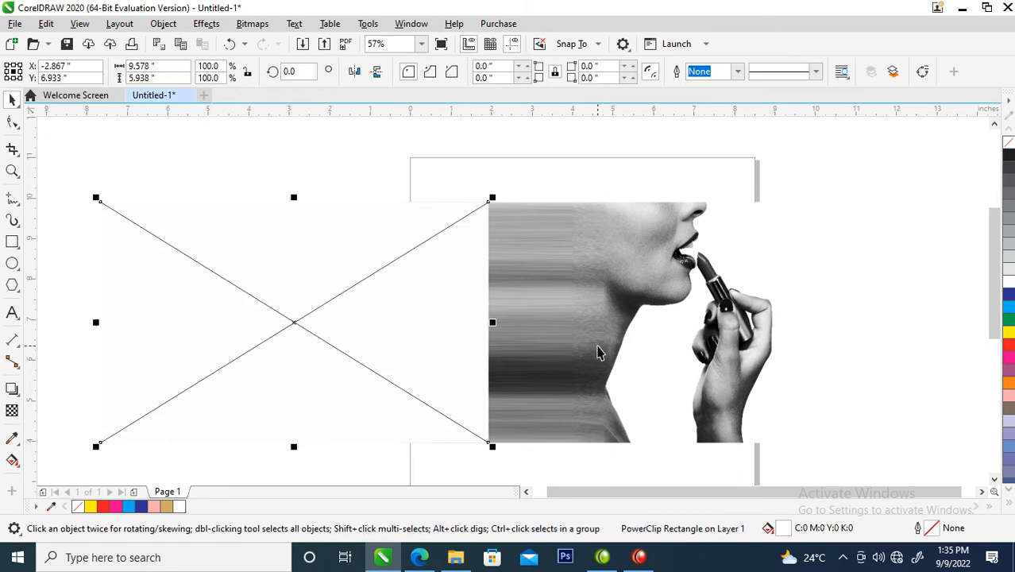
right_click(342, 284)
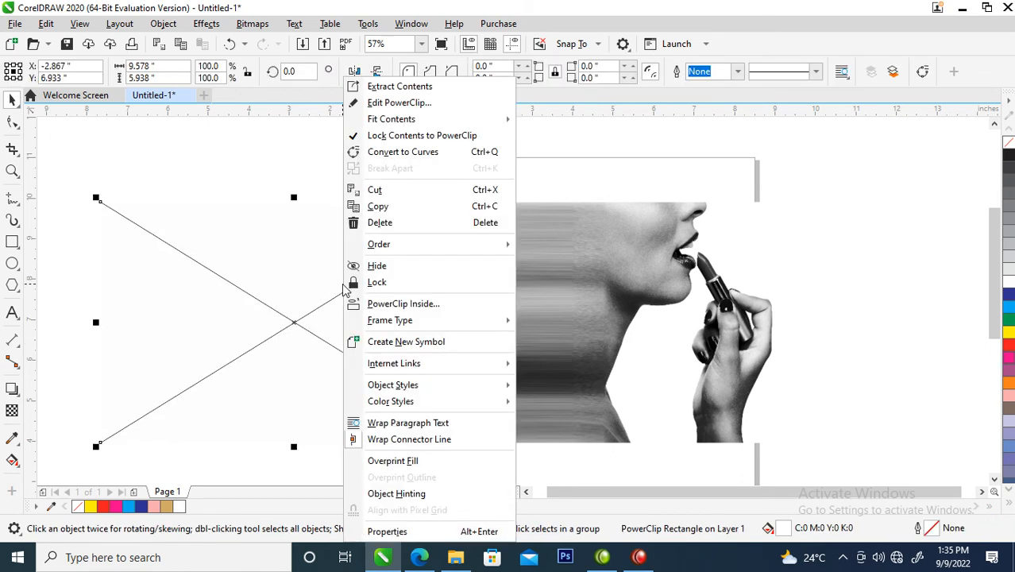
mouse_move(416, 325)
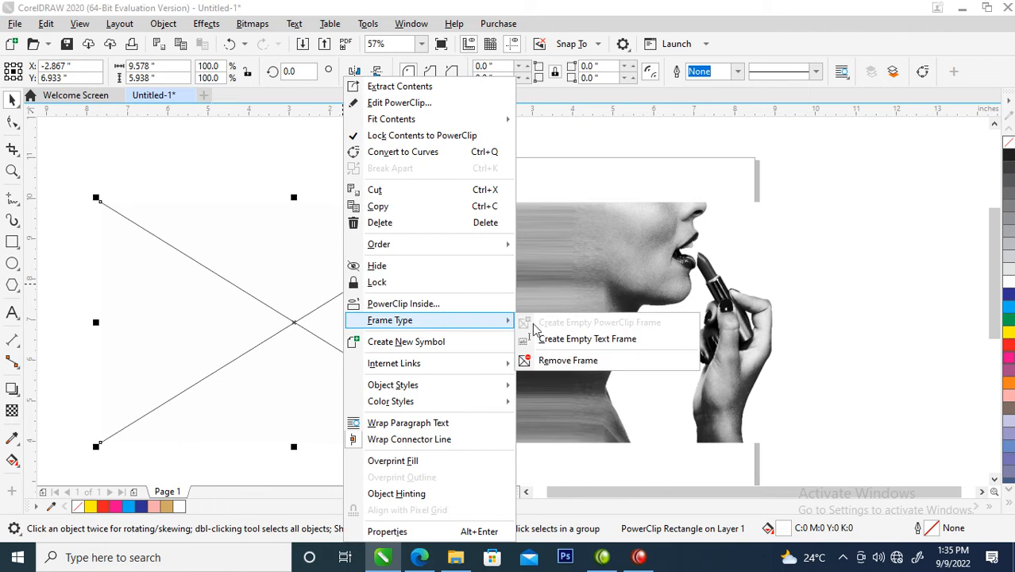
left_click(577, 363)
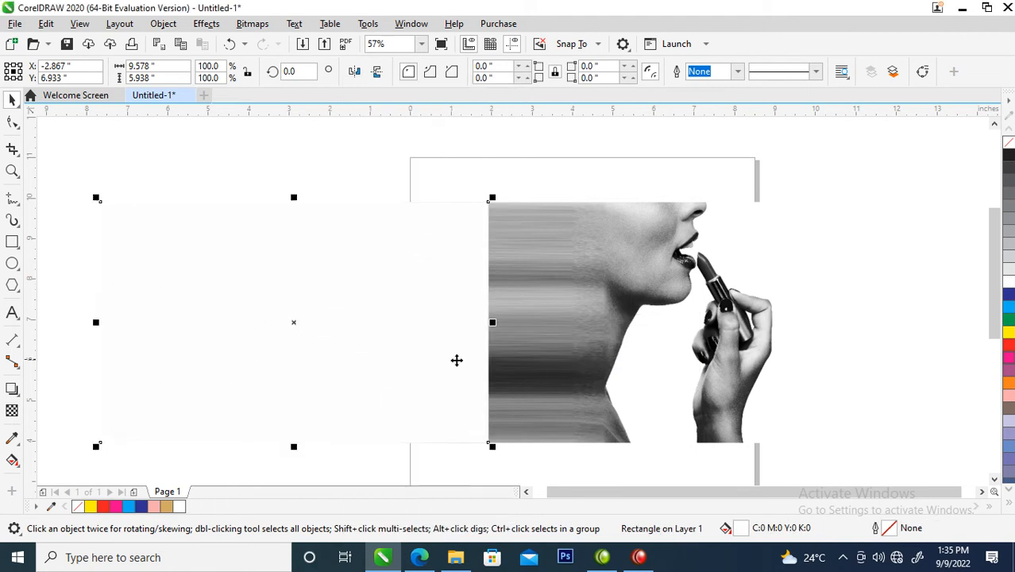
Step: Fill the plain rectangle with tan (C:0 M:20 Y:60 K:20) and align it with the right edge of the framed photo
left_click(1009, 507)
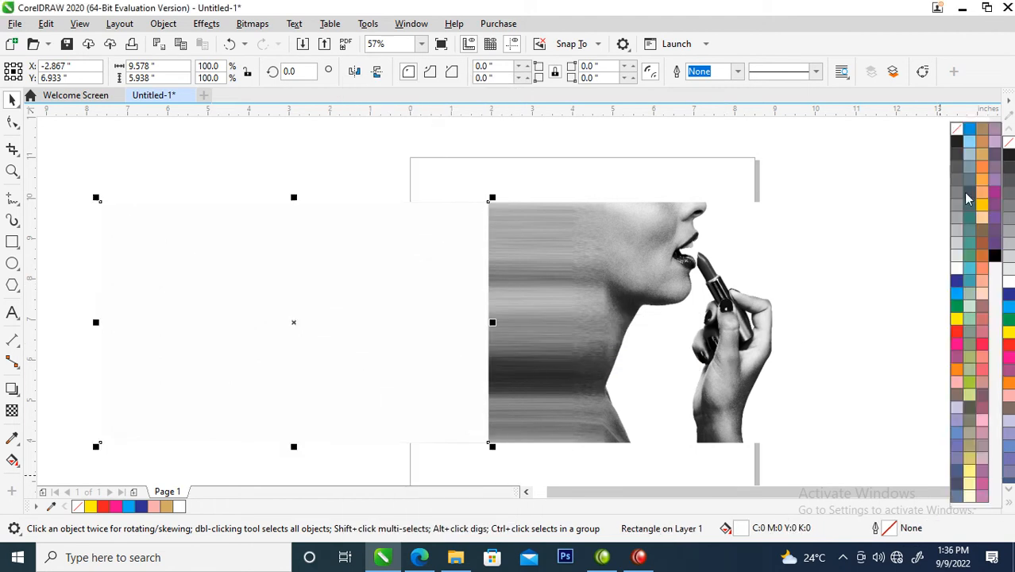
left_click(982, 157)
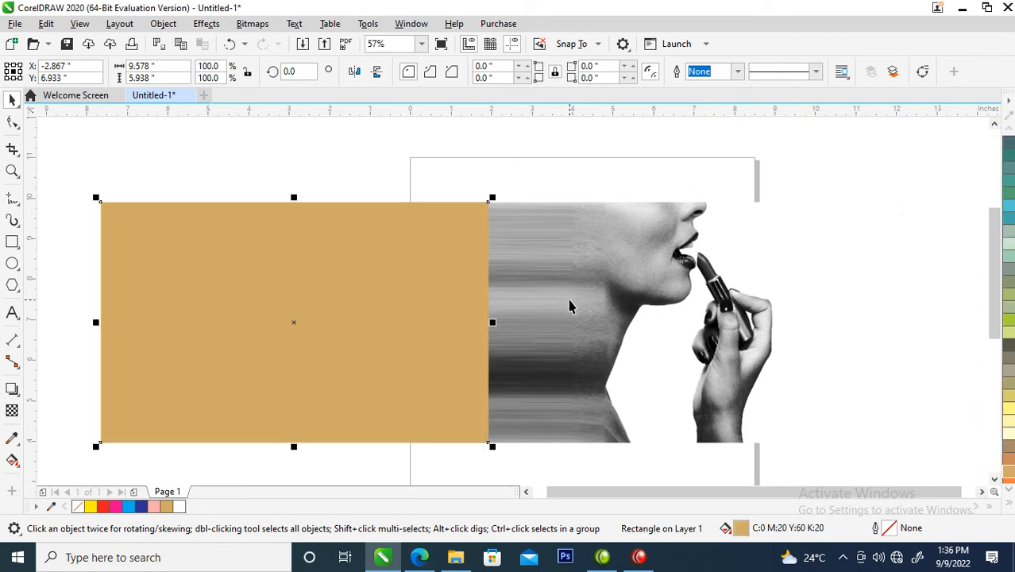
left_click(673, 230, "shift")
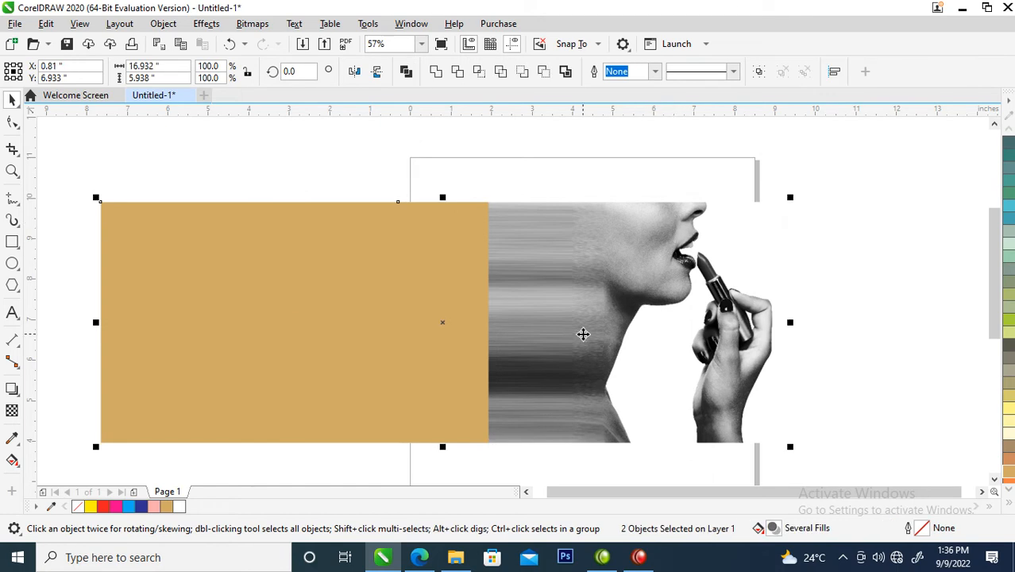
key("r")
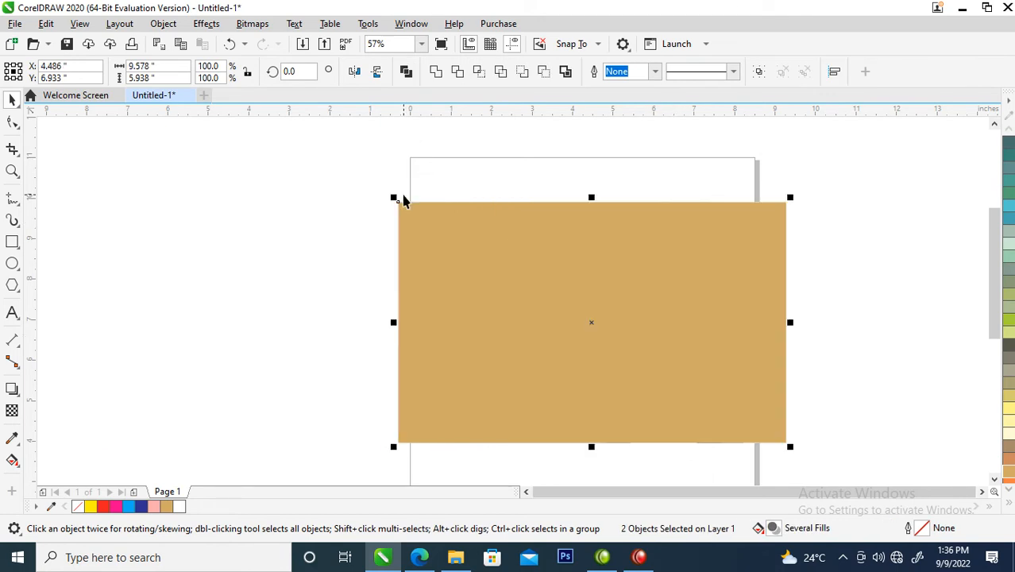
left_click(365, 317)
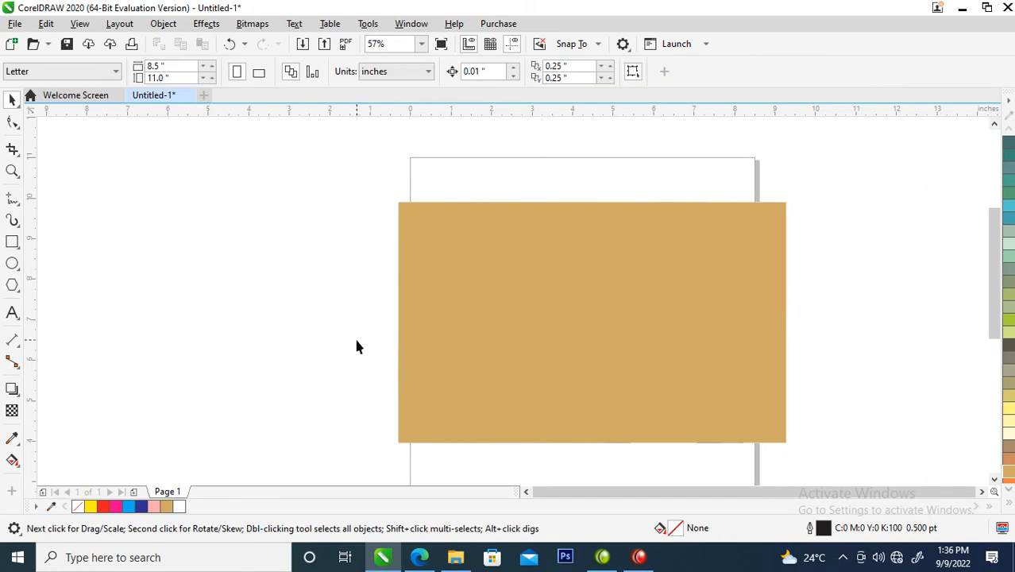
Step: Apply a uniform transparency of 50 to the tan rectangle covering the photo
left_click(583, 266)
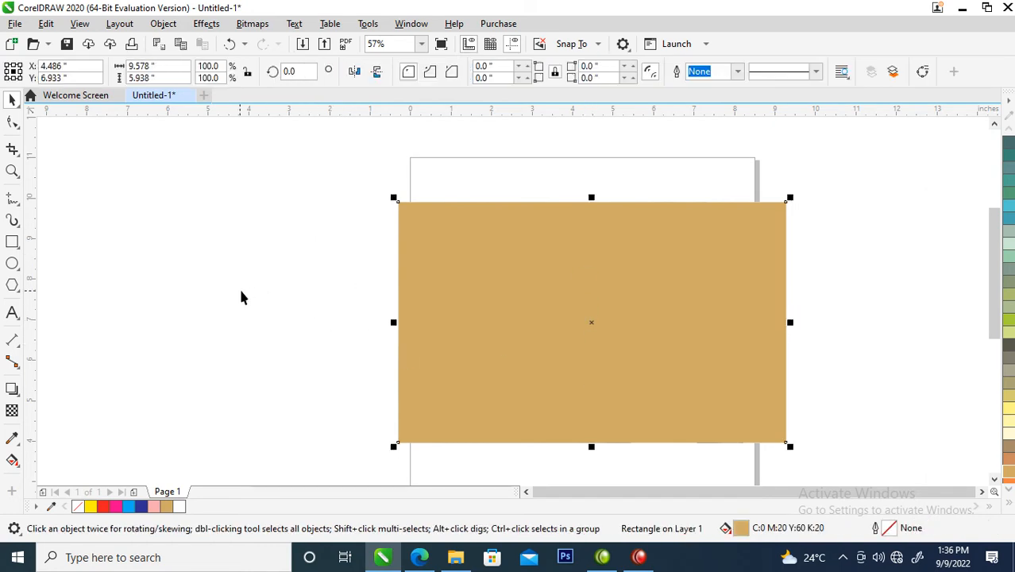
left_click(12, 411)
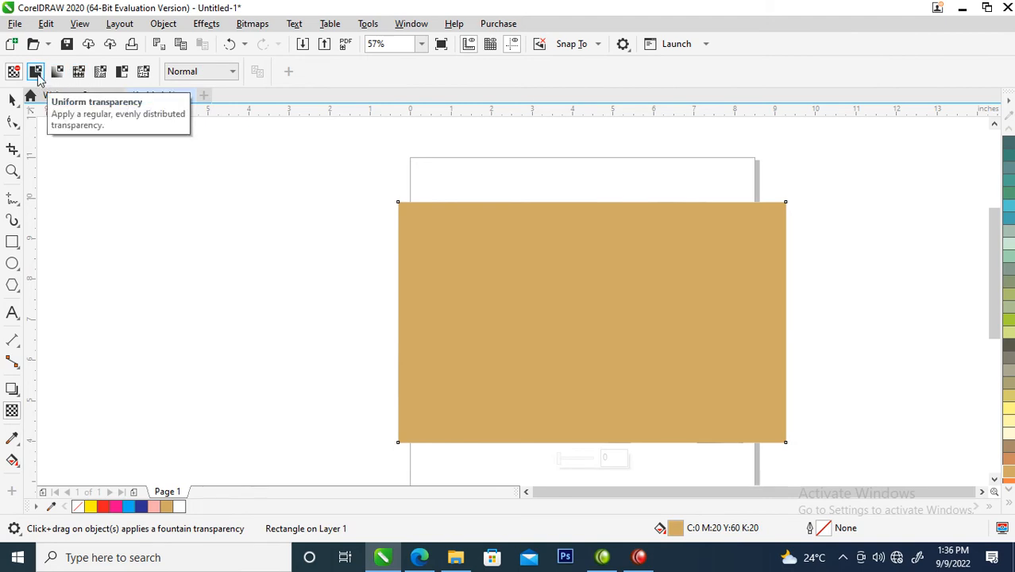
left_click(36, 72)
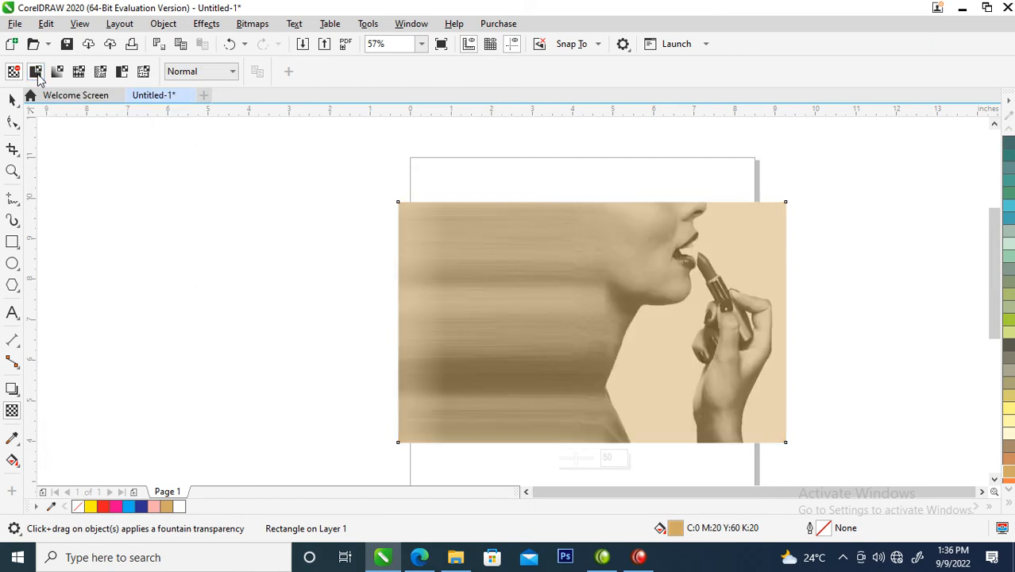
Step: Set the transparent tan overlay's merge mode to Subtract, and undo a trial move of the overlay off the photo
left_click(232, 73)
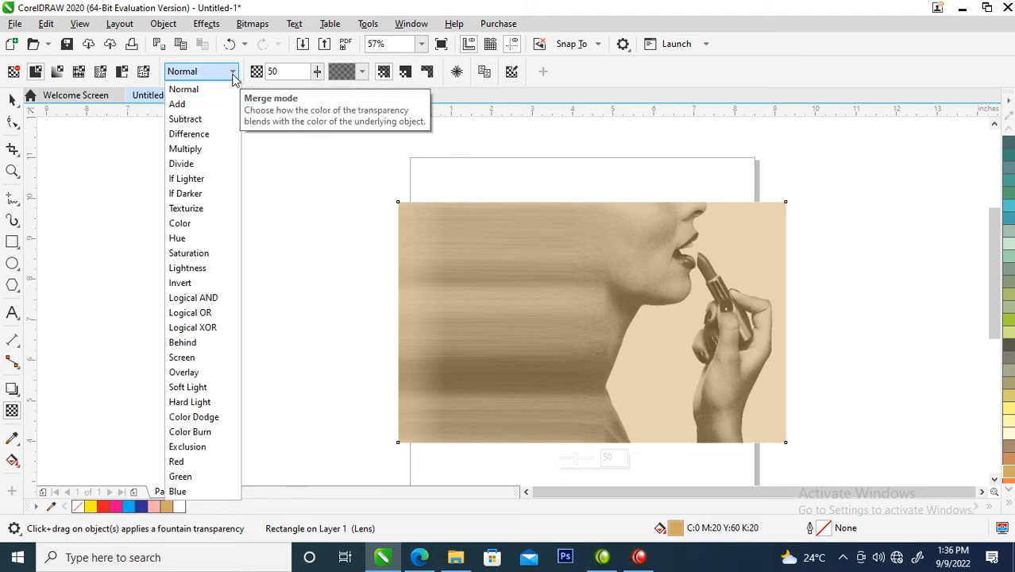
left_click(204, 121)
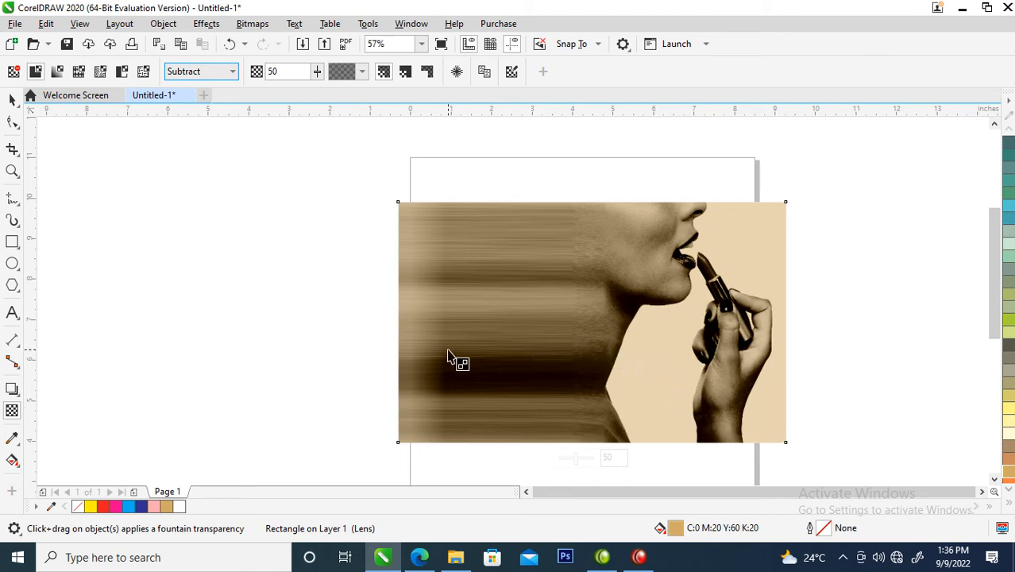
left_click(12, 99)
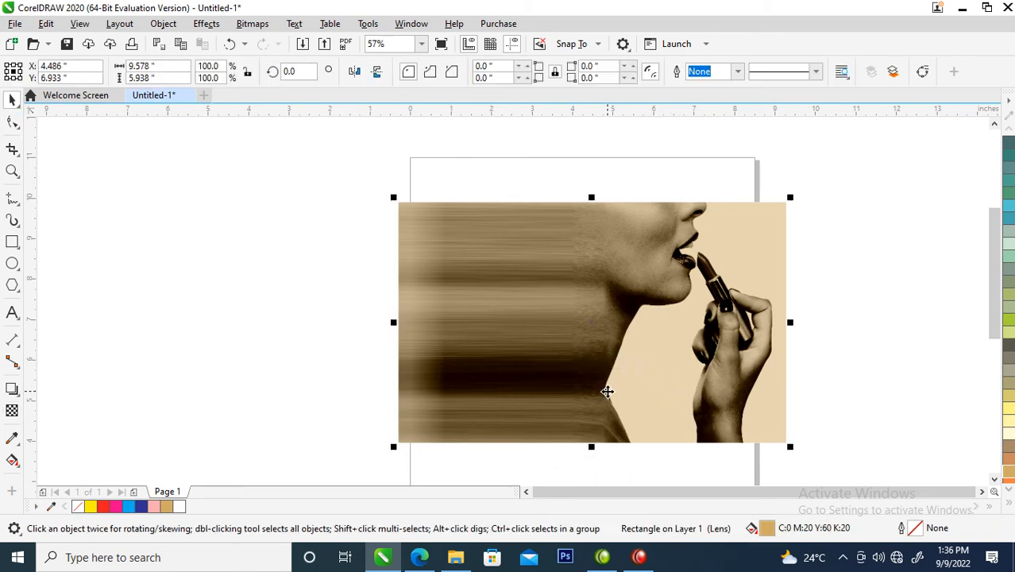
left_click_drag(698, 312, 492, 310)
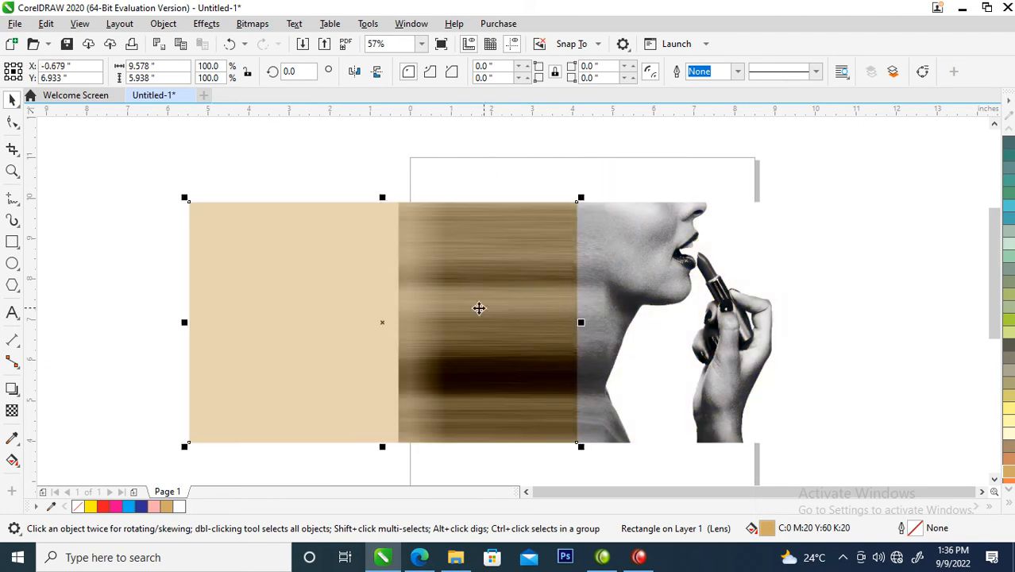
key("ctrl+z")
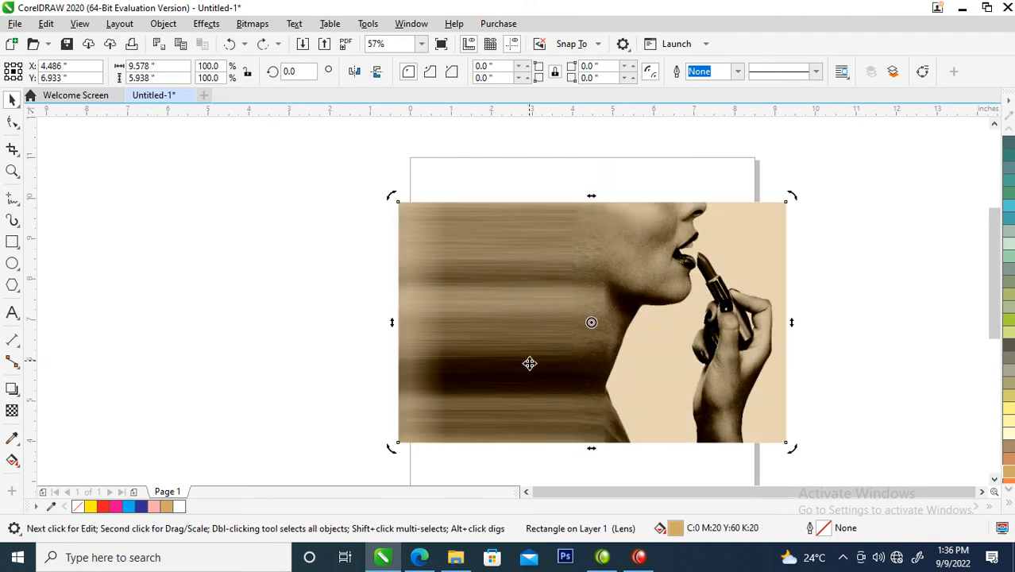
Step: Duplicate the tan Subtract overlay twice, aligning each copy exactly over the original on the photo to deepen the tint
left_click_drag(738, 315, 510, 314)
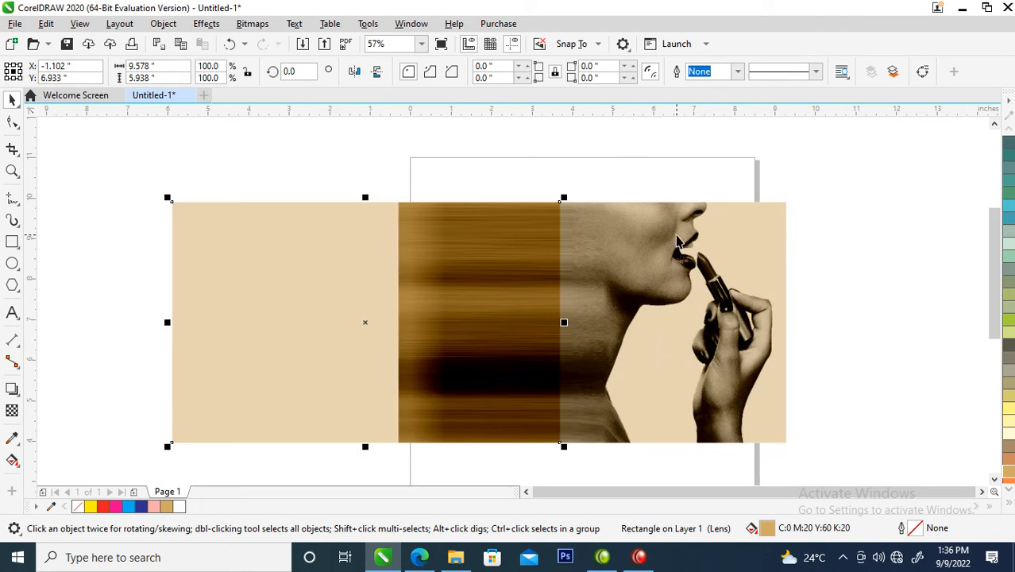
left_click(725, 226, "shift")
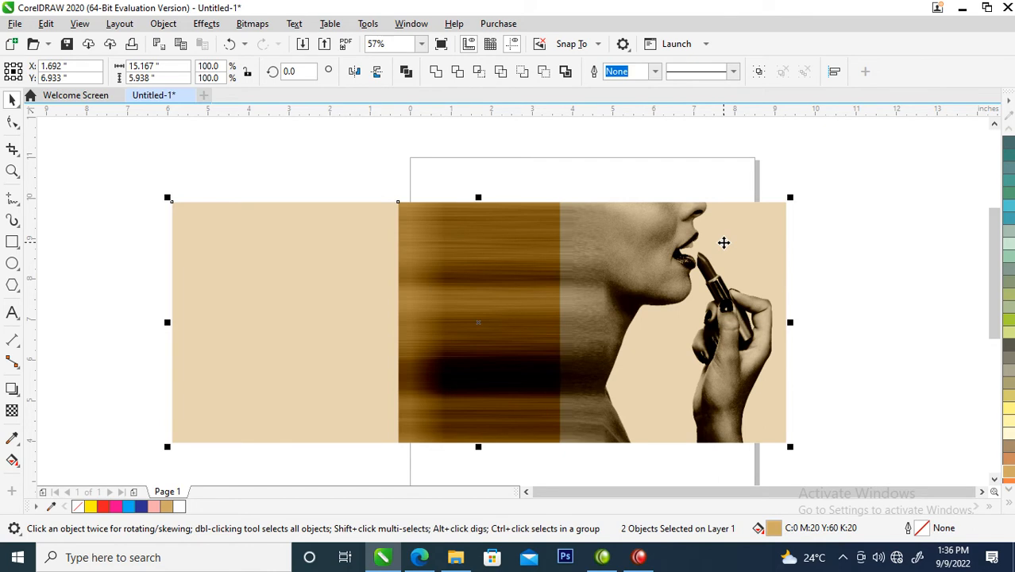
key("ctrl+z")
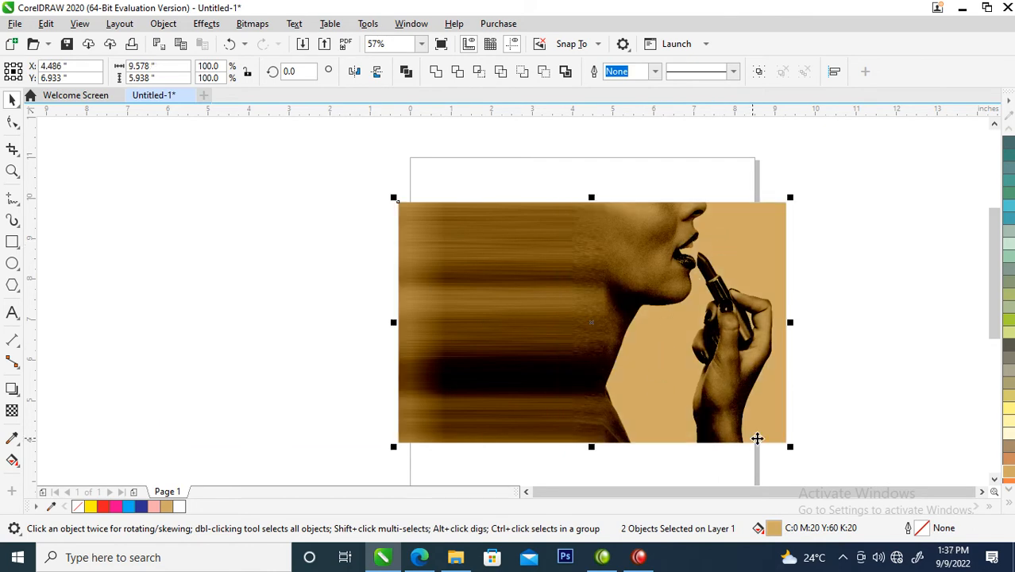
left_click(725, 188)
left_click_drag(741, 292, 537, 285)
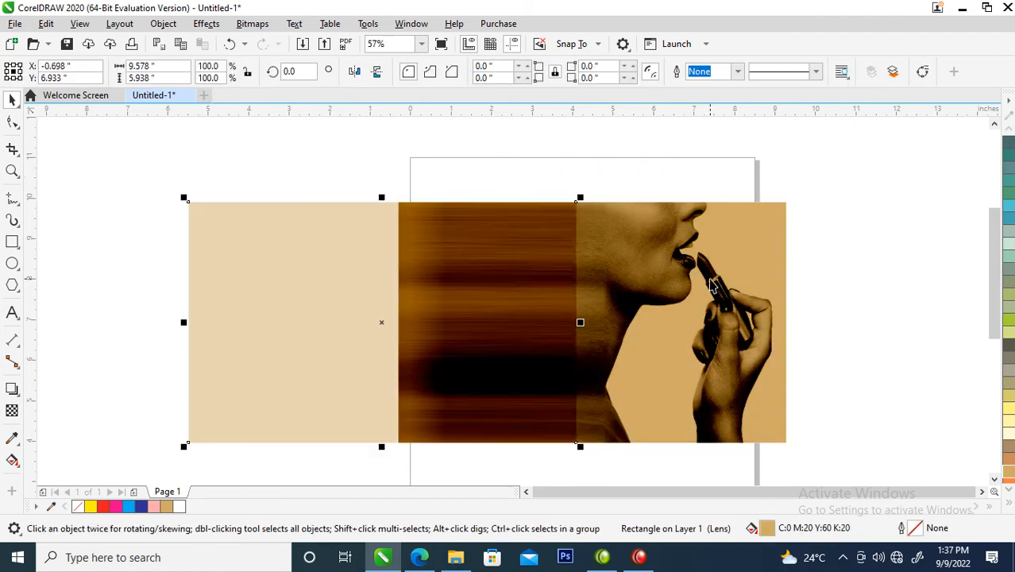
left_click(712, 286, "shift")
key("e")
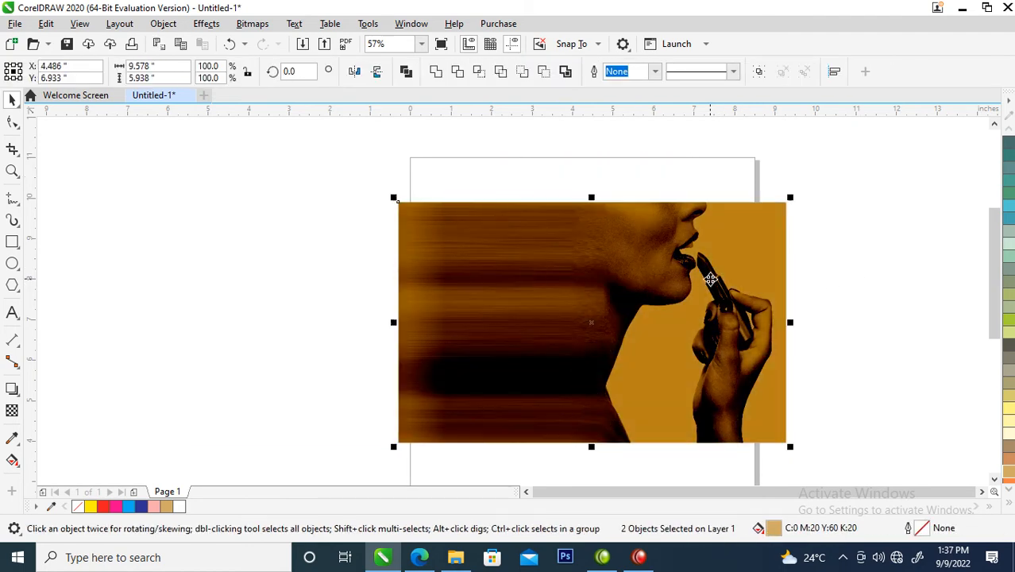
Step: Move the topmost tan overlay off the photo to compare the tint, and undo the move
left_click(854, 265)
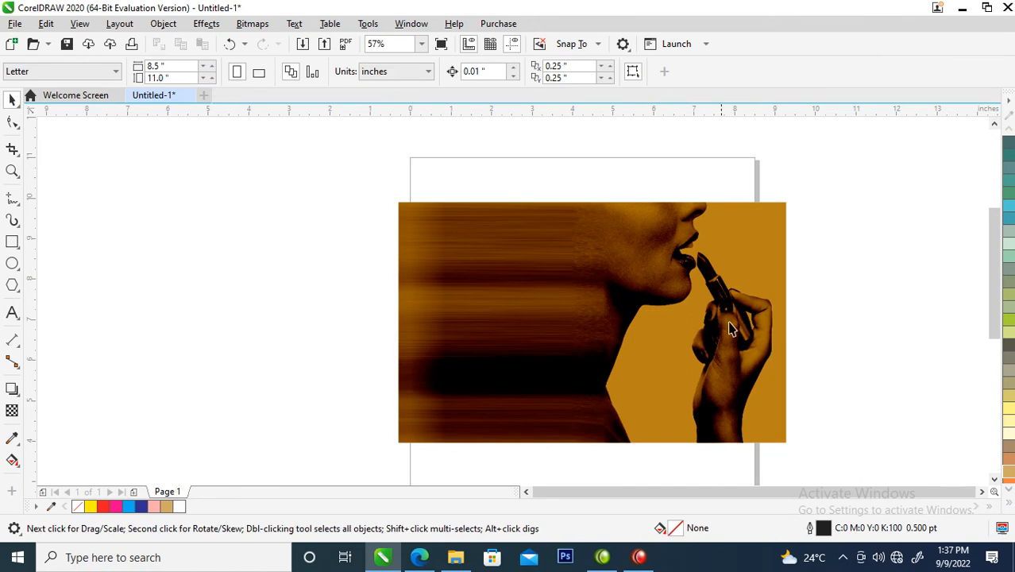
left_click(613, 303)
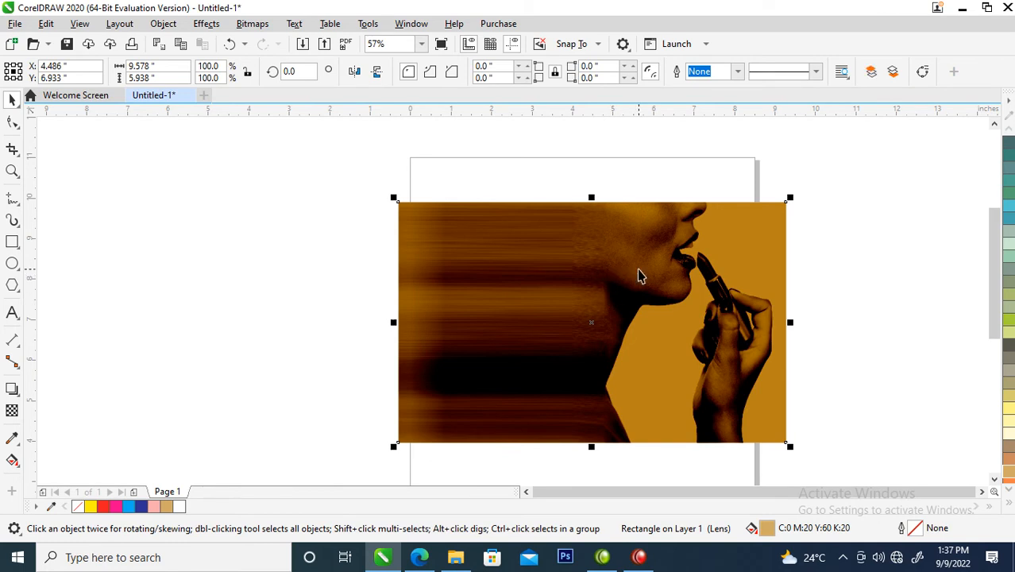
left_click_drag(665, 284, 409, 280)
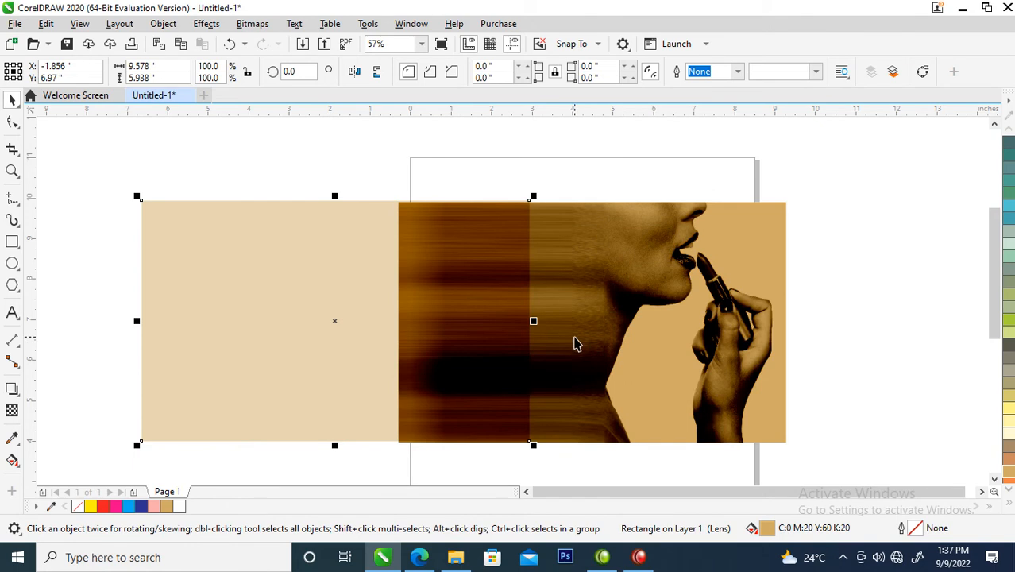
key("ctrl+z")
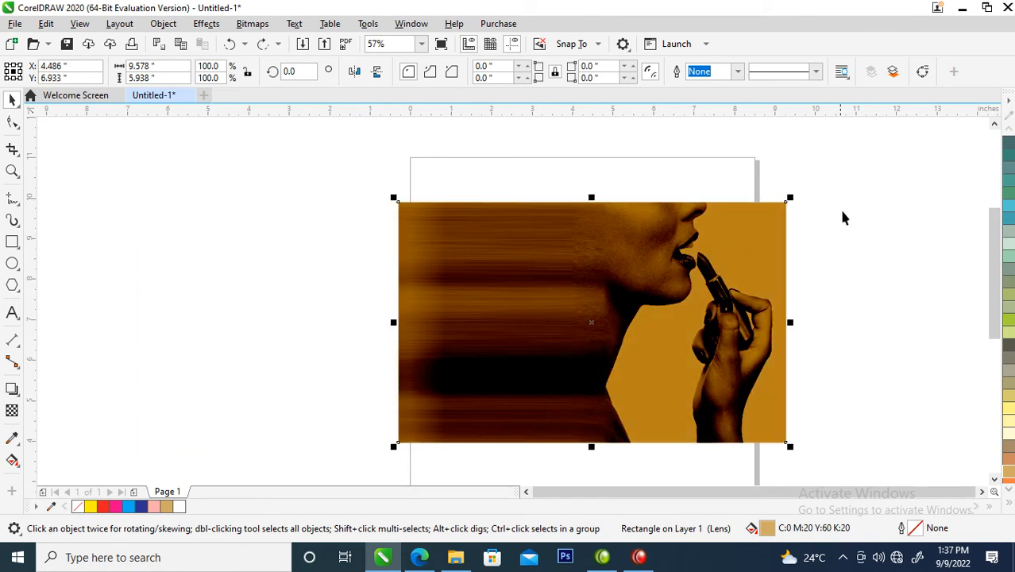
Step: Convert the photo and its stacked overlays to one 300 dpi RGB Color (24-bit) bitmap, and move it up and to the left
left_click_drag(858, 157, 353, 474)
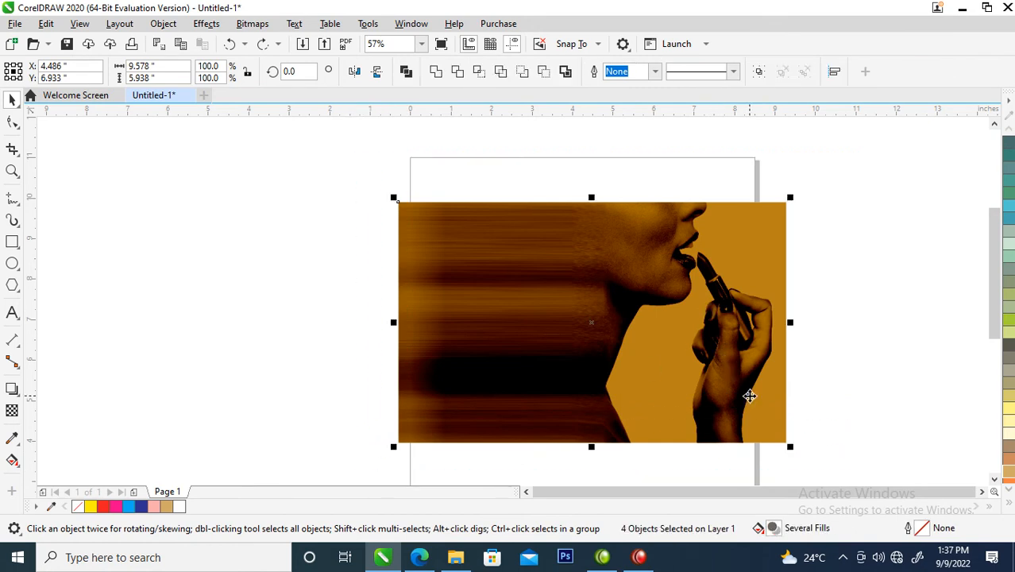
left_click(253, 23)
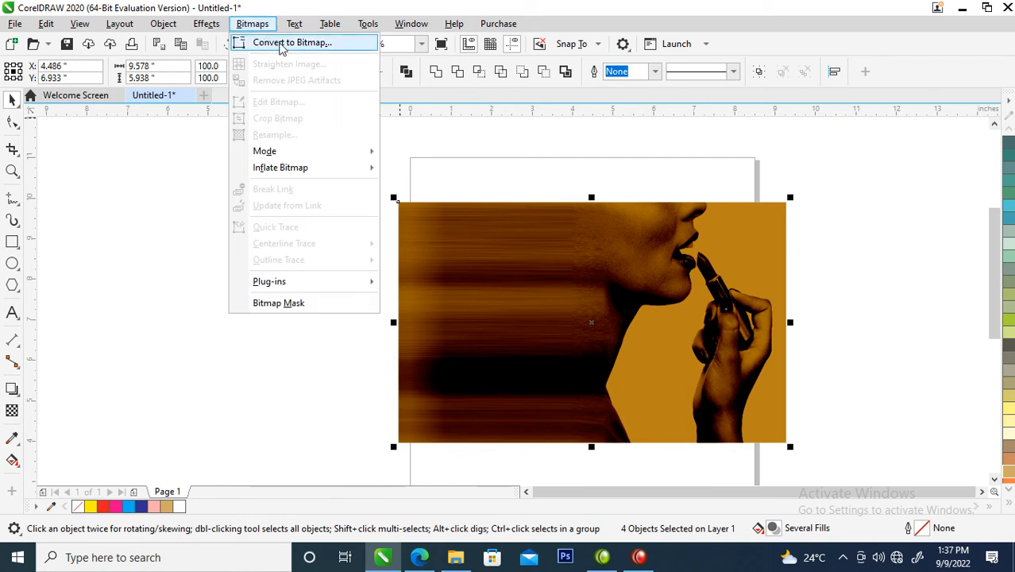
left_click(282, 43)
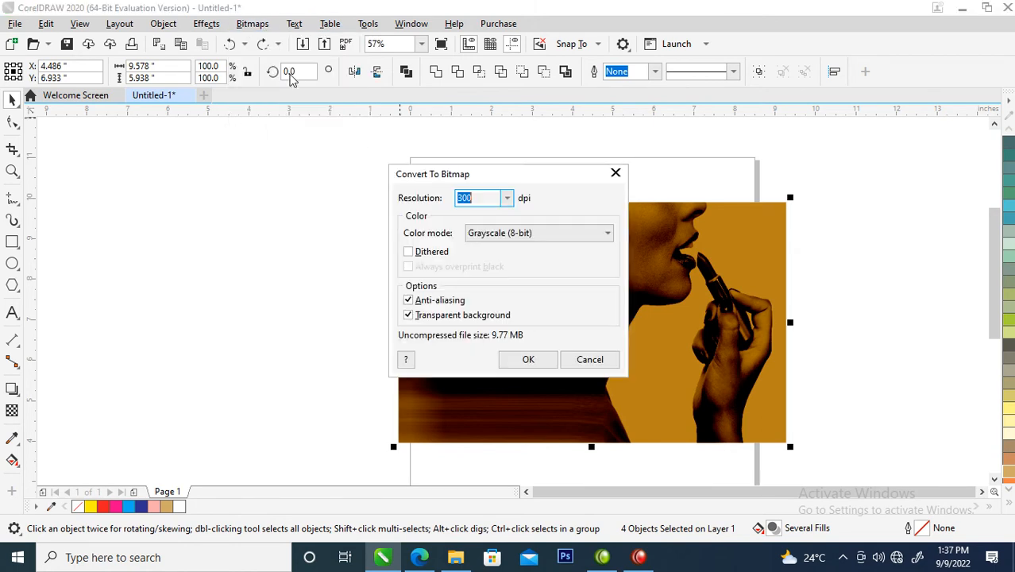
left_click(604, 235)
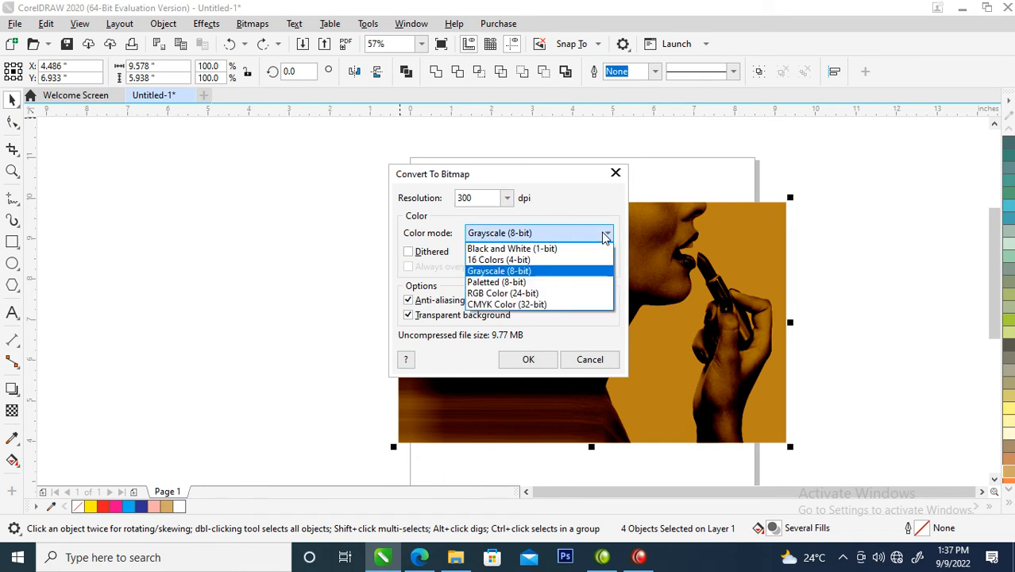
left_click(492, 294)
left_click(525, 359)
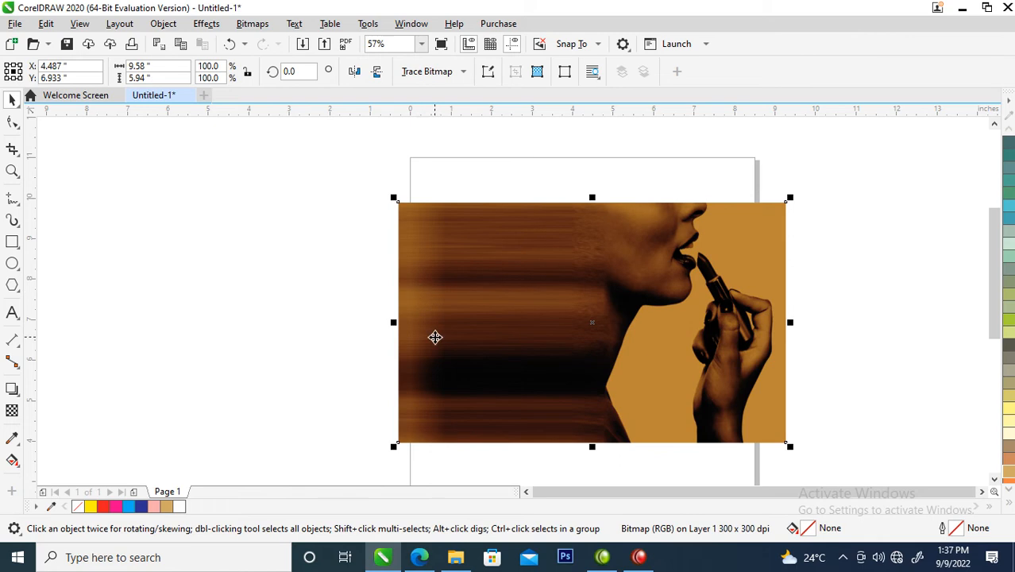
left_click_drag(611, 328, 525, 298)
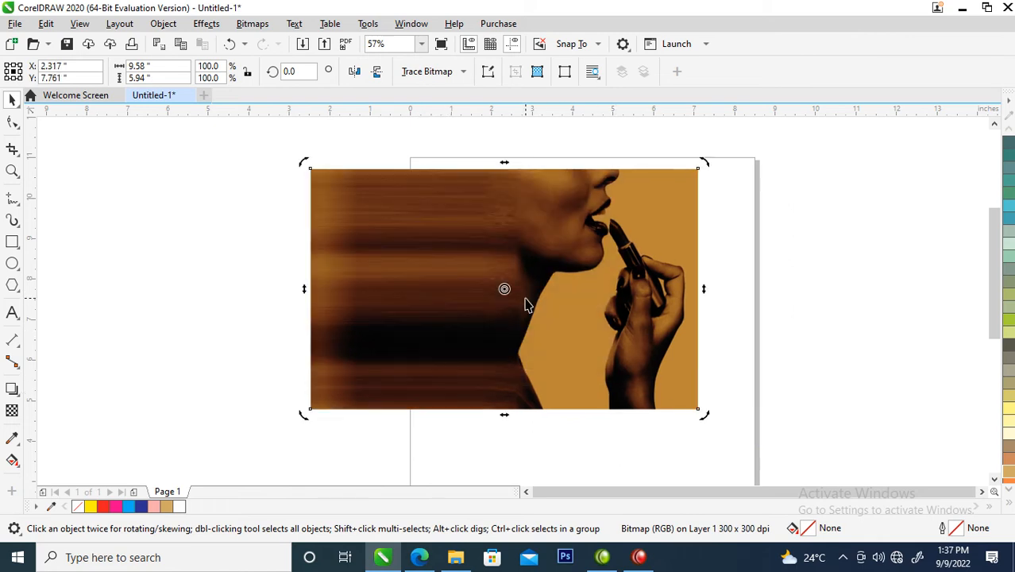
left_click(526, 298)
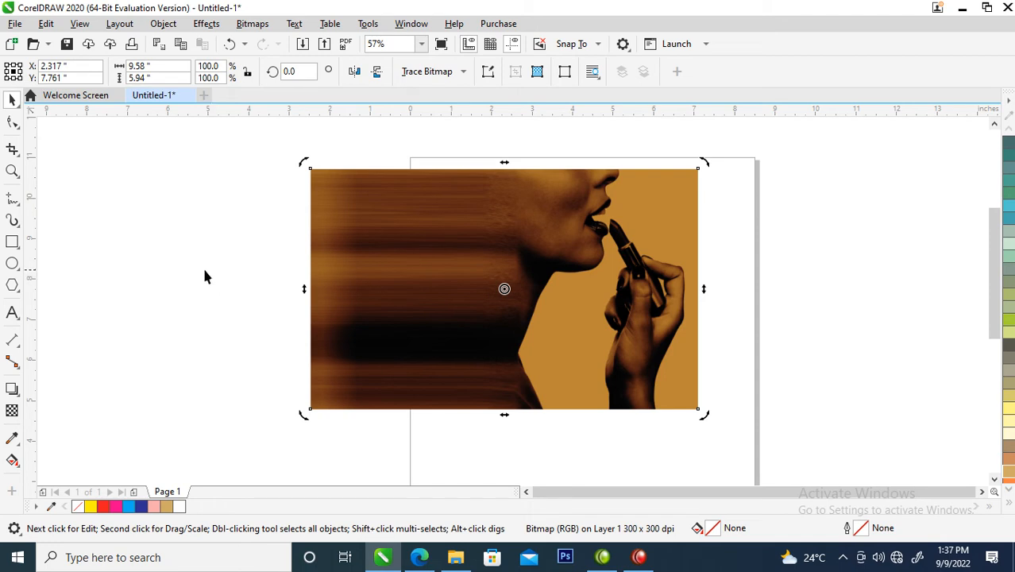
Step: Smear the bitmap's lower-left corner inward with the Smear tool at a 3.0" nib size
left_click(18, 129)
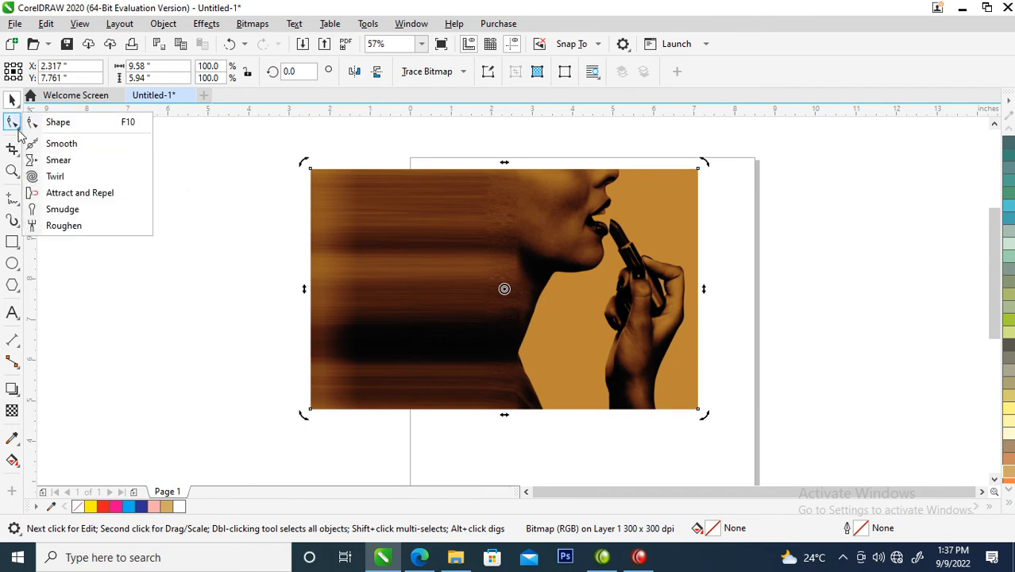
left_click(70, 162)
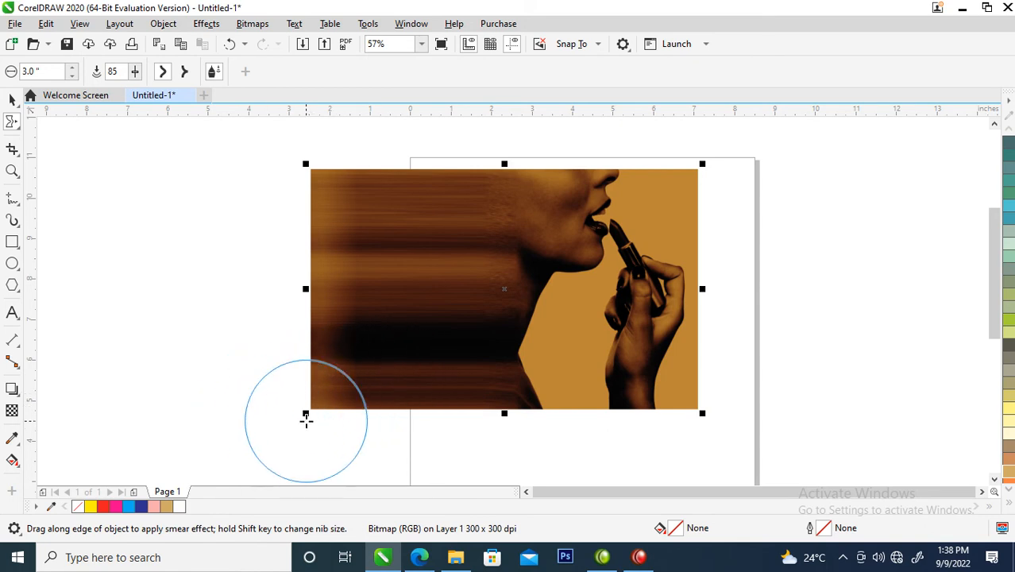
left_click_drag(295, 422, 397, 340)
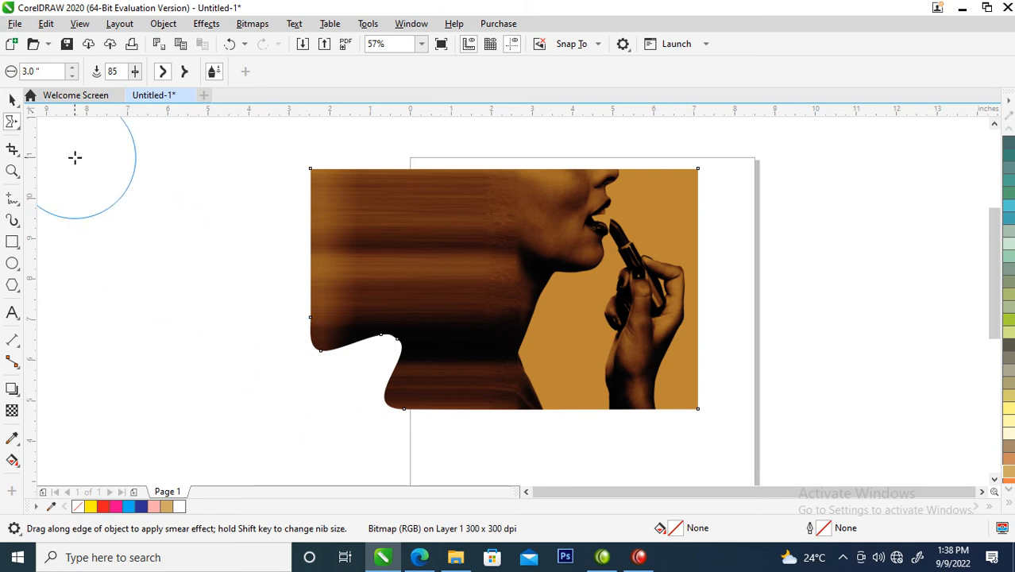
Step: Set the Smear nib size to 1.0" and add smaller irregular notches along the bitmap's lower-left edge
left_click(71, 76)
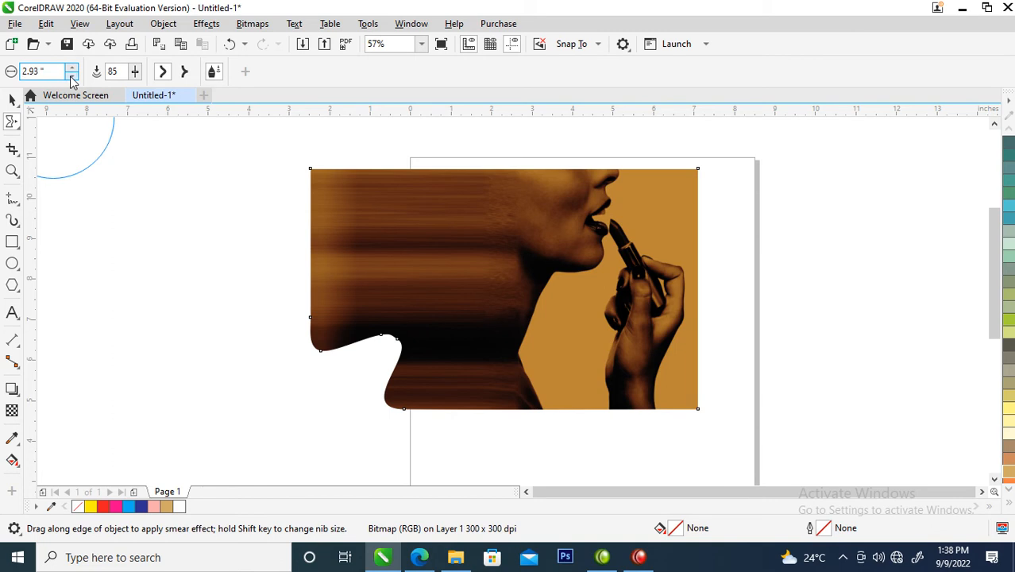
left_click(71, 77)
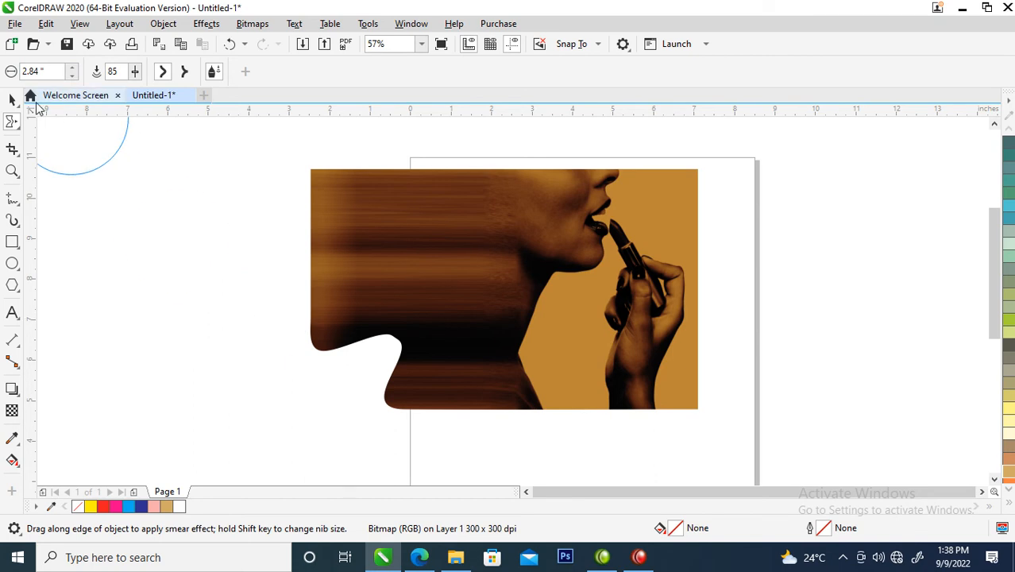
left_click_drag(52, 71, 26, 72)
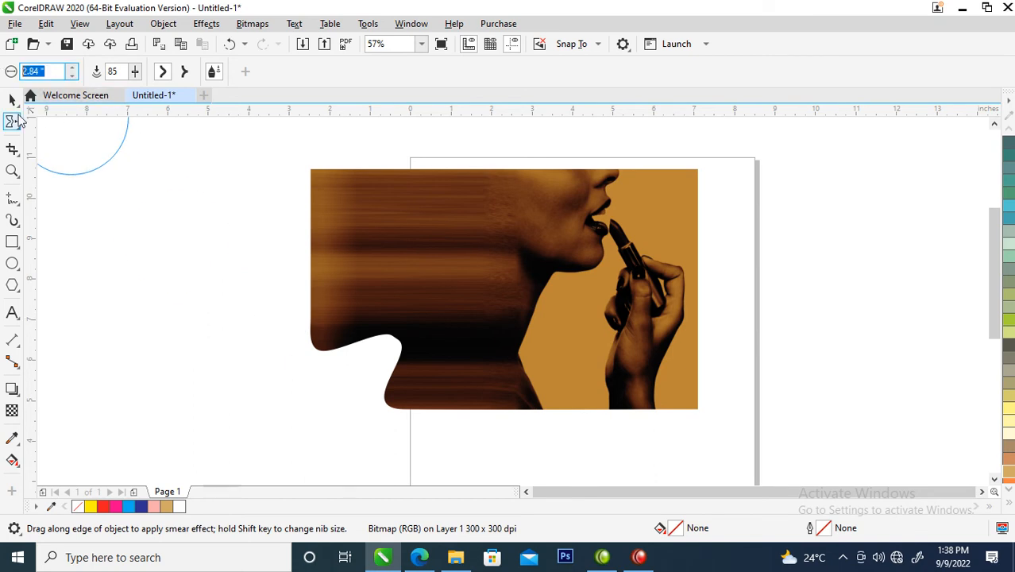
type("1")
key("Return")
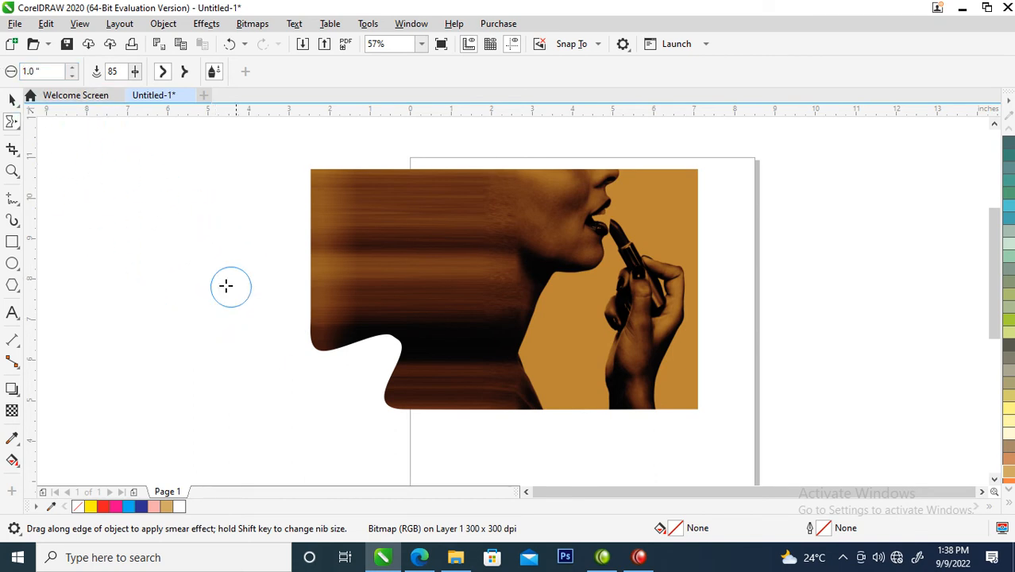
left_click_drag(321, 363, 365, 313)
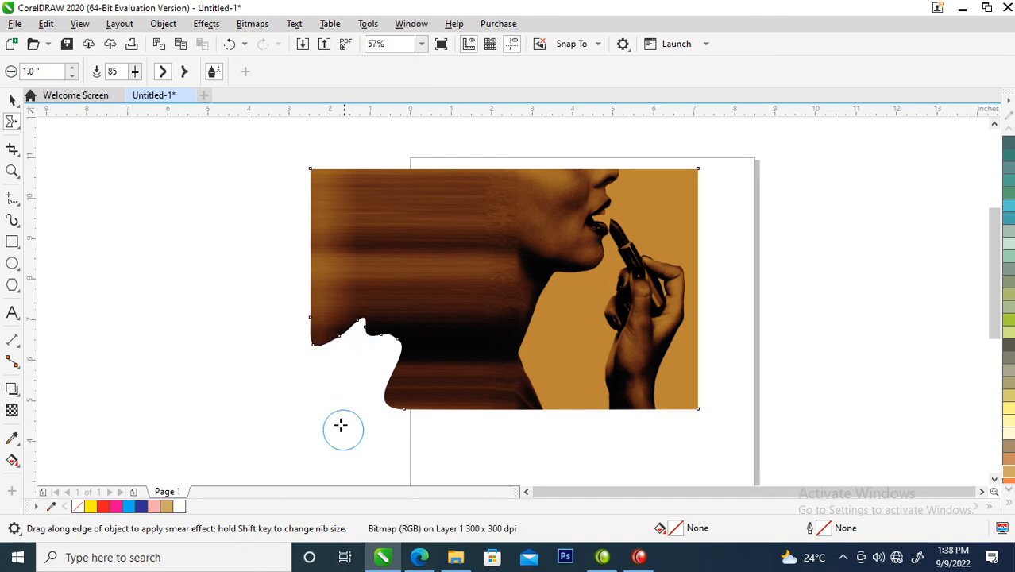
left_click_drag(390, 410, 417, 394)
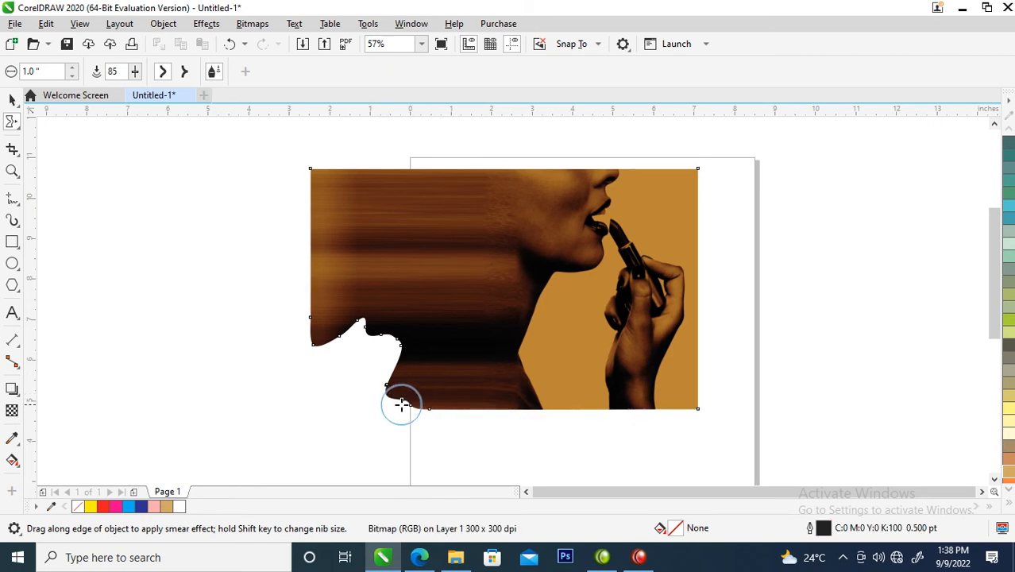
mouse_move(389, 403)
left_mouse_down()
mouse_move(390, 385)
mouse_move(408, 369)
mouse_move(402, 412)
mouse_move(417, 401)
mouse_move(401, 406)
mouse_move(417, 390)
mouse_move(402, 404)
left_mouse_up()
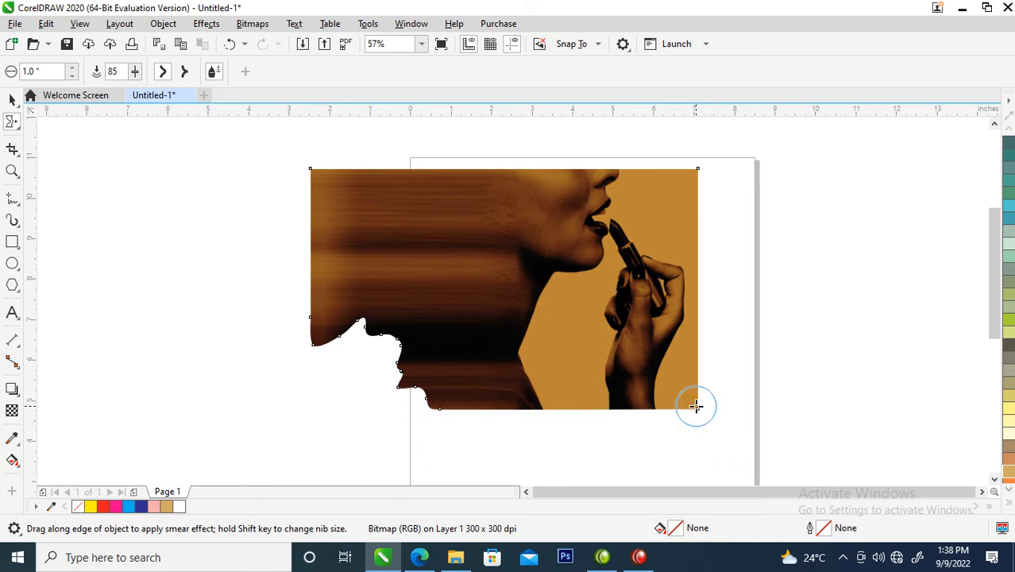
Step: Smear the bitmap's lower-right corner inward with several strokes to give it a ragged edge around the wrist
mouse_move(702, 414)
left_mouse_down()
mouse_move(674, 385)
mouse_move(670, 402)
mouse_move(660, 394)
mouse_move(696, 387)
mouse_move(682, 366)
mouse_move(703, 406)
mouse_move(651, 336)
left_mouse_up()
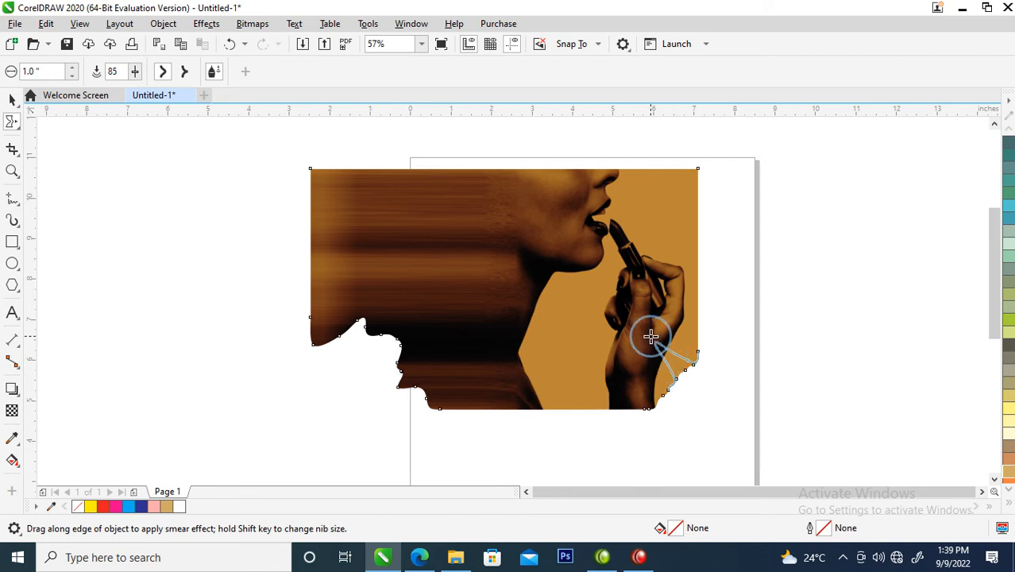
left_click_drag(685, 419, 632, 366)
mouse_move(670, 403)
left_mouse_down()
mouse_move(634, 393)
mouse_move(653, 423)
mouse_move(612, 396)
left_mouse_up()
mouse_move(694, 362)
left_mouse_down()
mouse_move(685, 329)
mouse_move(683, 359)
mouse_move(666, 322)
mouse_move(653, 362)
left_mouse_up()
mouse_move(679, 397)
left_mouse_down()
mouse_move(628, 378)
mouse_move(648, 388)
mouse_move(616, 385)
left_mouse_up()
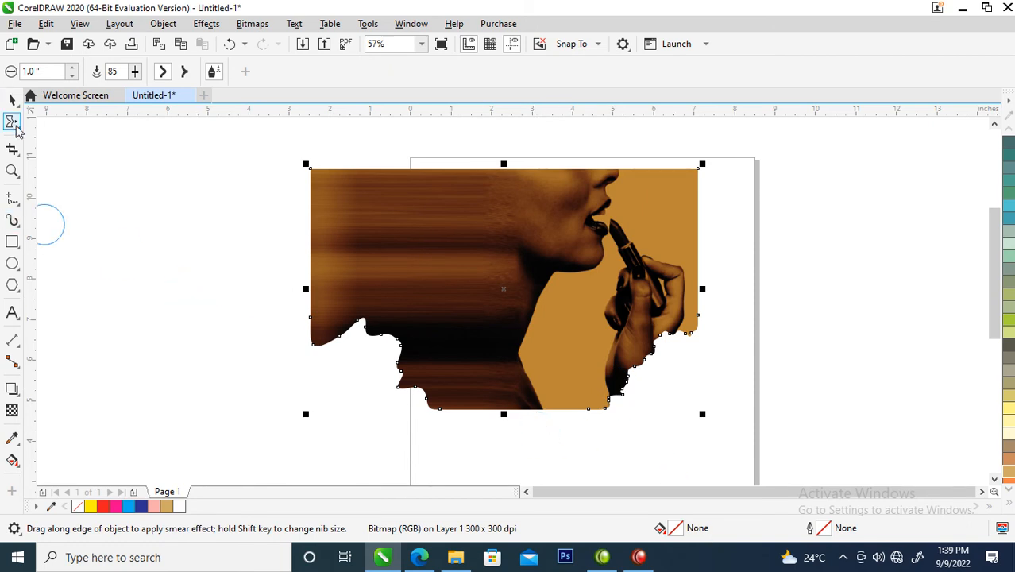
Step: Apply a curl to the notched lower-left edge of the bitmap with the Twirl tool
left_click(17, 127)
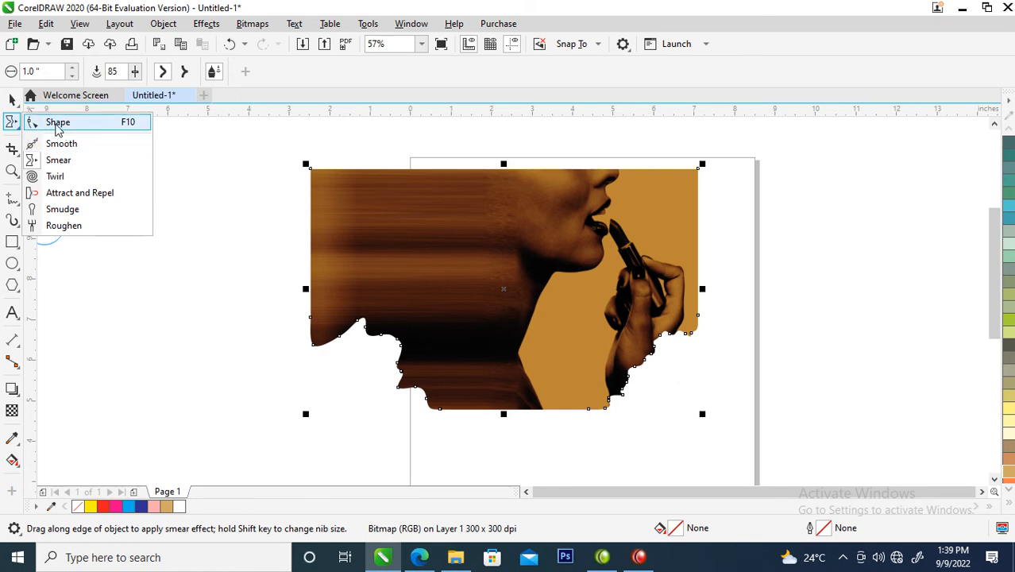
left_click(55, 176)
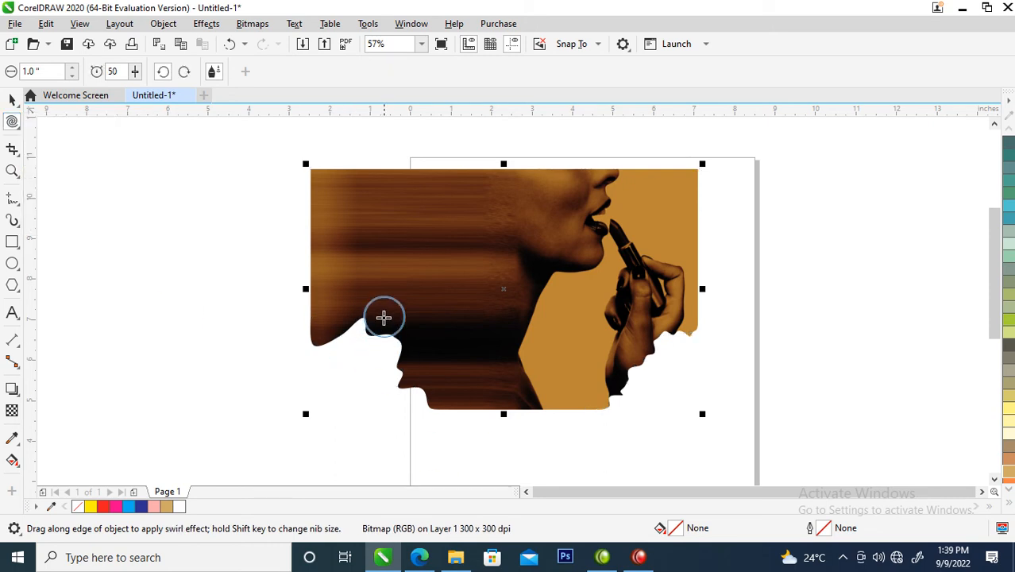
mouse_move(379, 346)
left_mouse_down()
mouse_move(384, 331)
mouse_move(377, 385)
left_mouse_up()
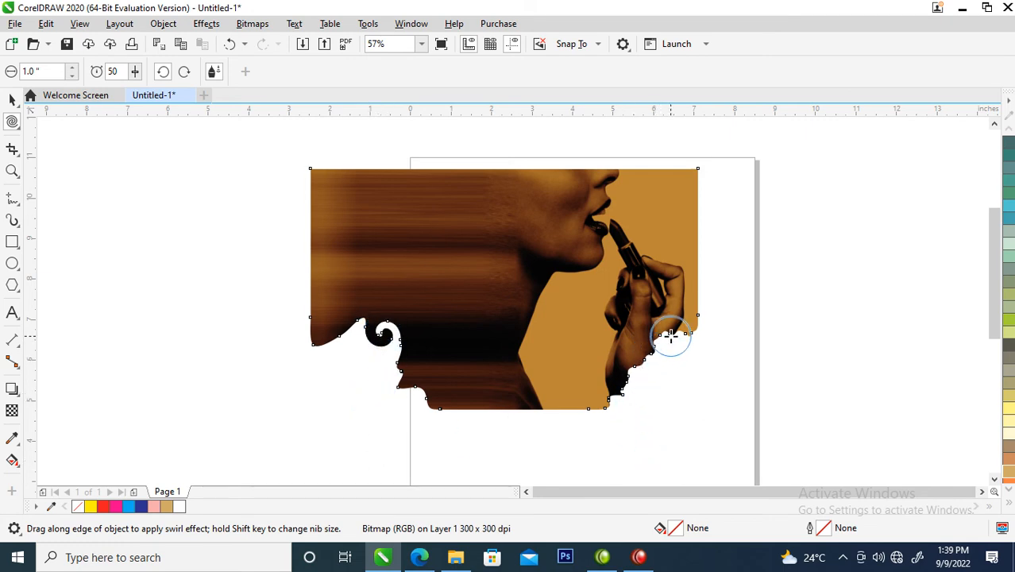
Step: Apply a curl to the lower-right edge of the bitmap beside the wrist with the Twirl tool
left_click_drag(671, 335, 672, 335)
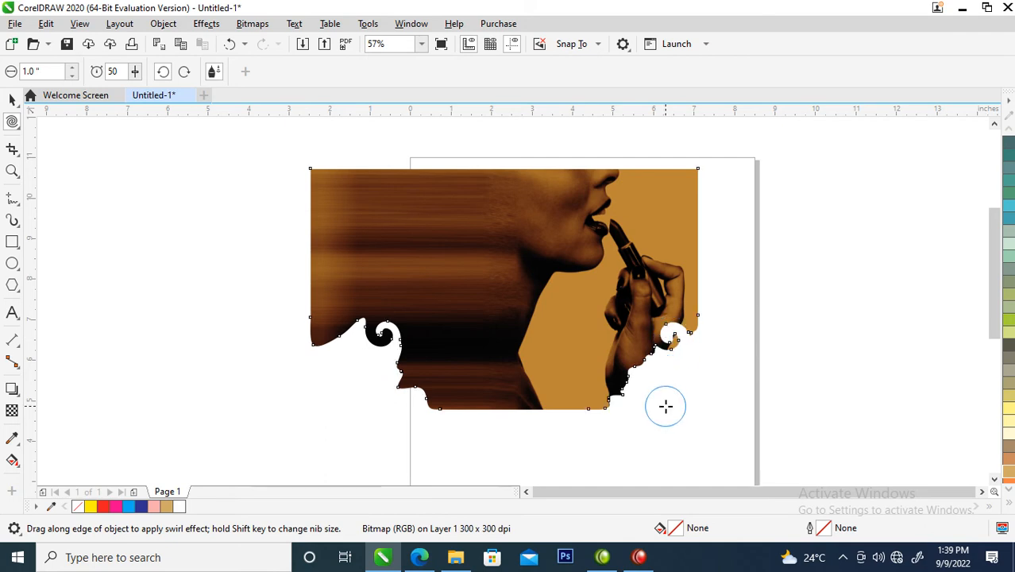
left_click(11, 101)
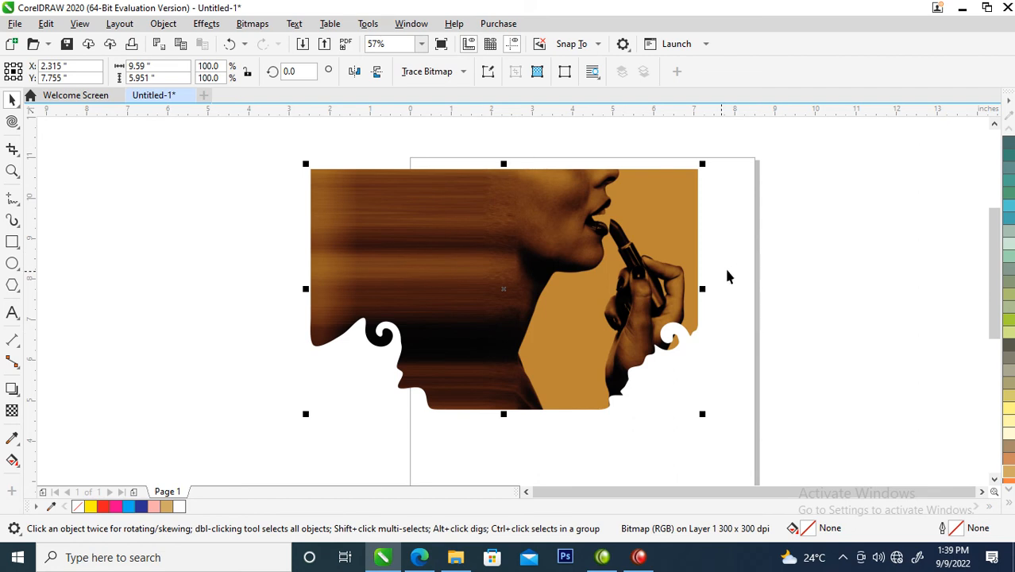
Step: Add the artistic text "Brown Sugar Crib" over the stretched-pixel area of the bitmap
left_click(12, 312)
left_click(386, 223)
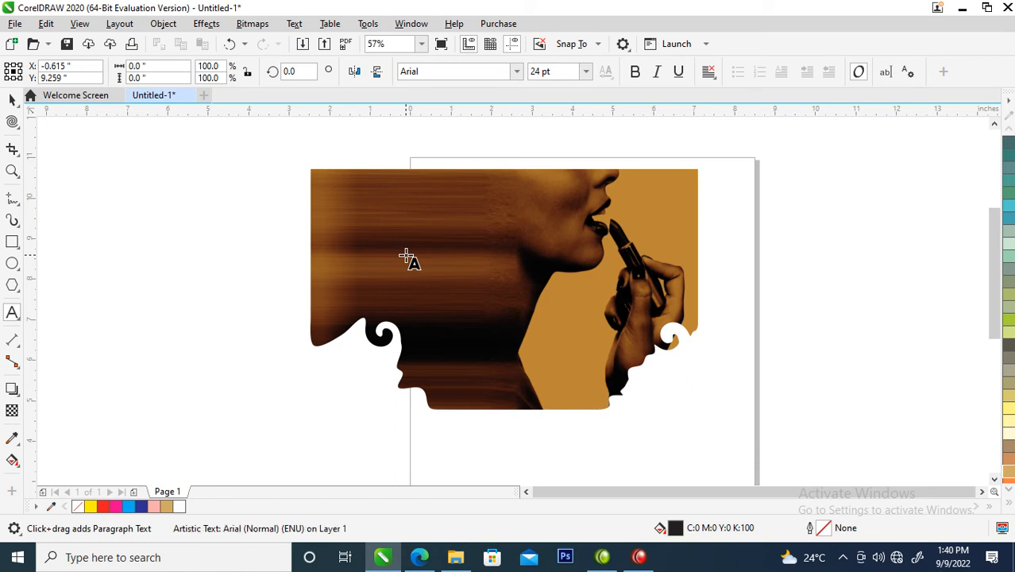
type("rown Sugar Crib")
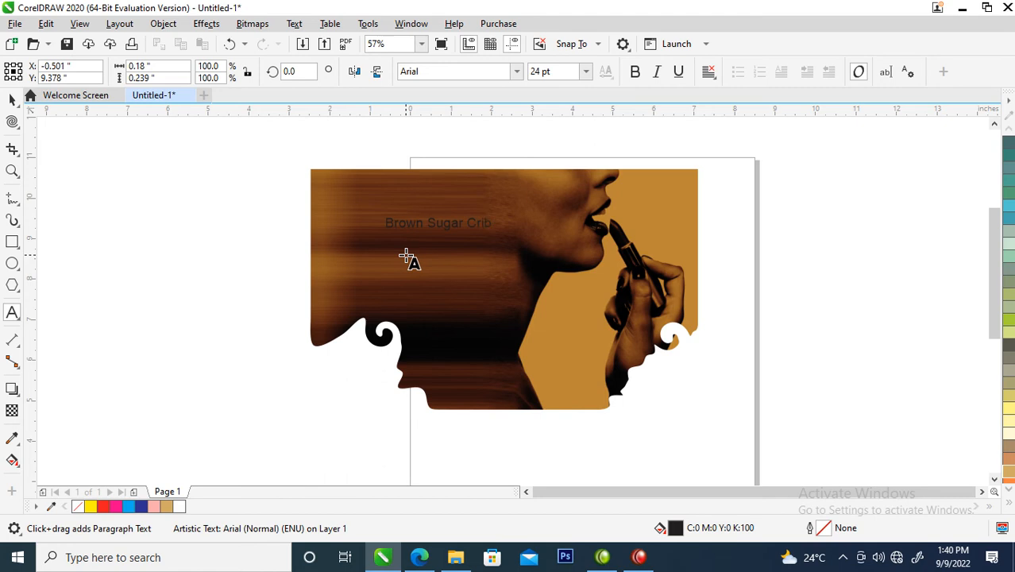
key("ctrl+space")
Step: Fill the "Brown Sugar Crib" text with white
key("z")
left_click_drag(252, 136, 539, 316)
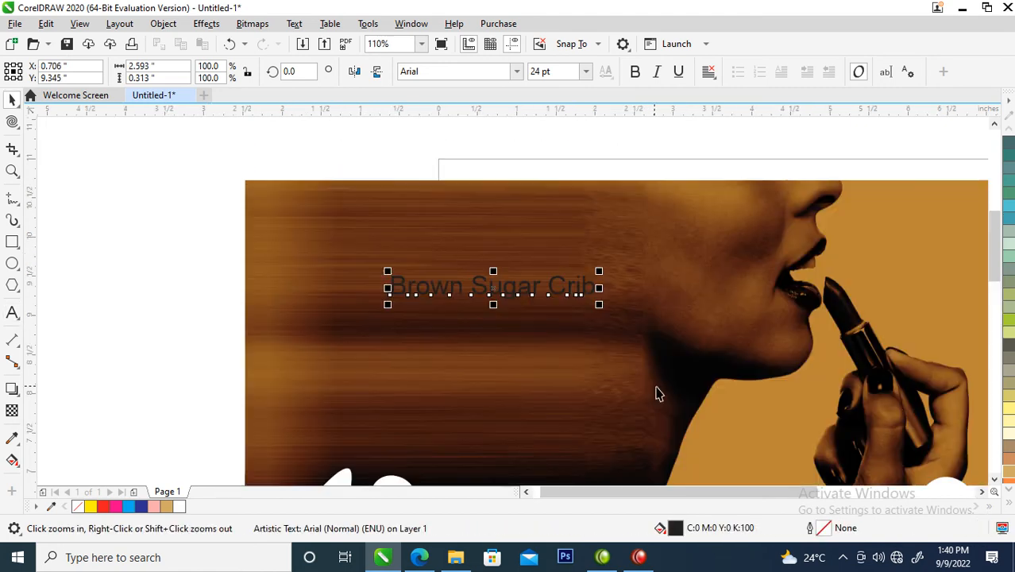
left_click(1006, 506)
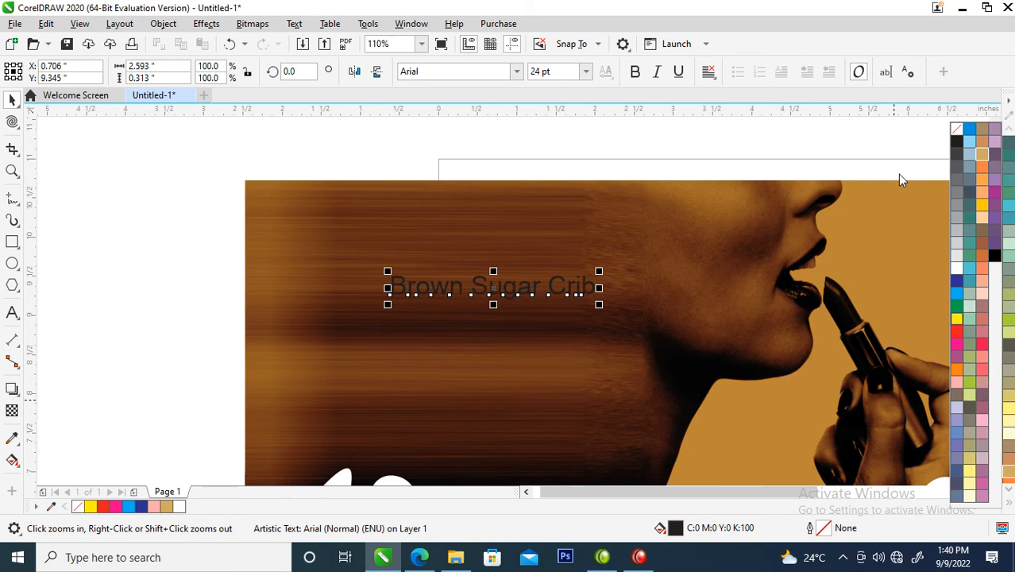
left_click(957, 270)
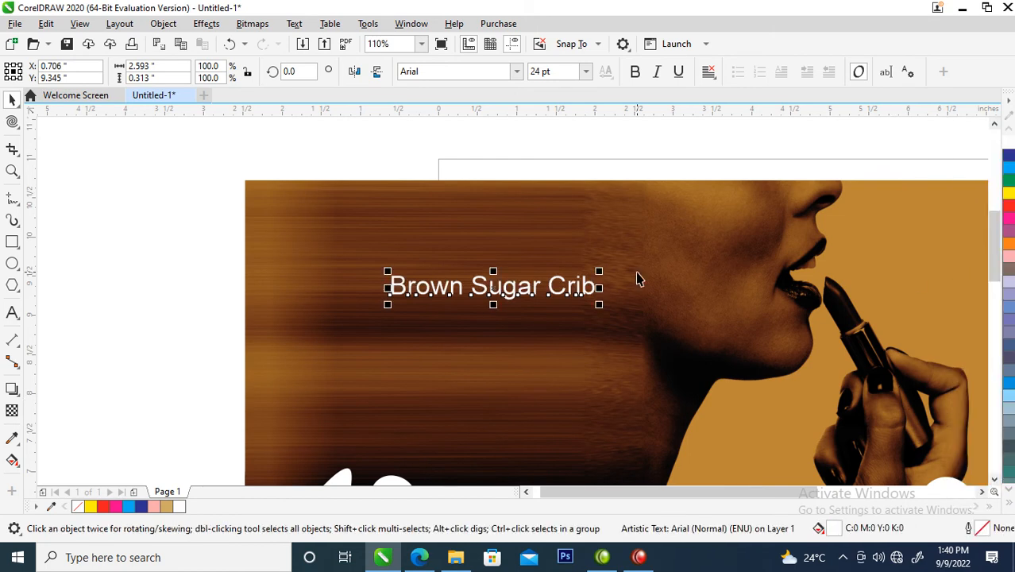
Step: Change the font of the "Brown Sugar Crib" text to Morganite
left_click(516, 71)
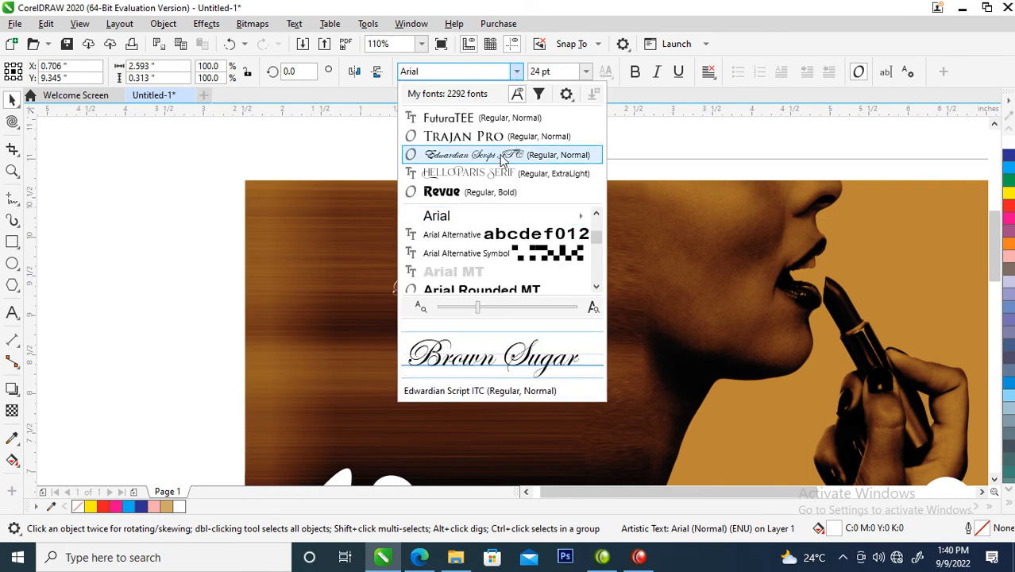
type("mo")
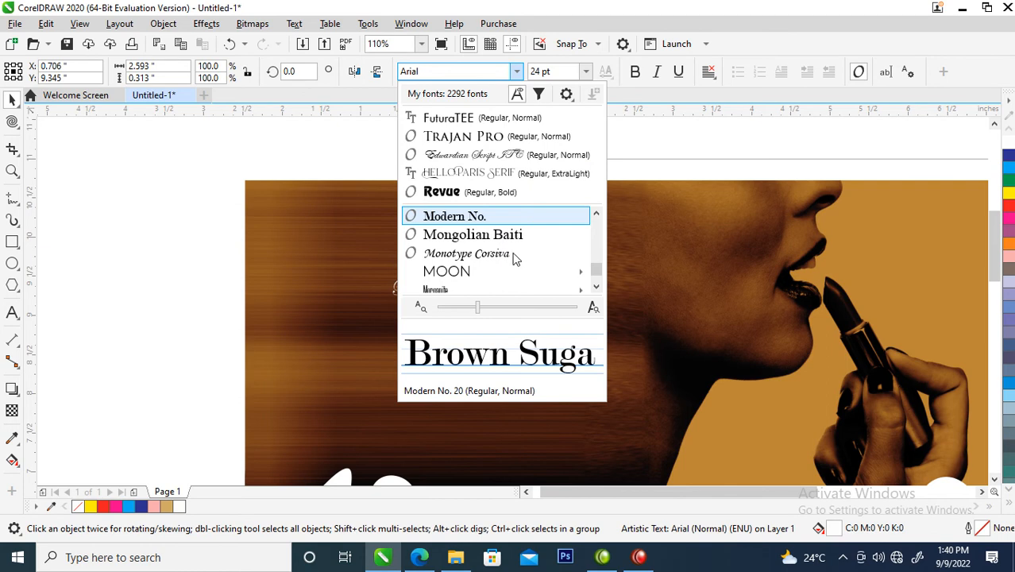
scroll(508, 249, "down", 2)
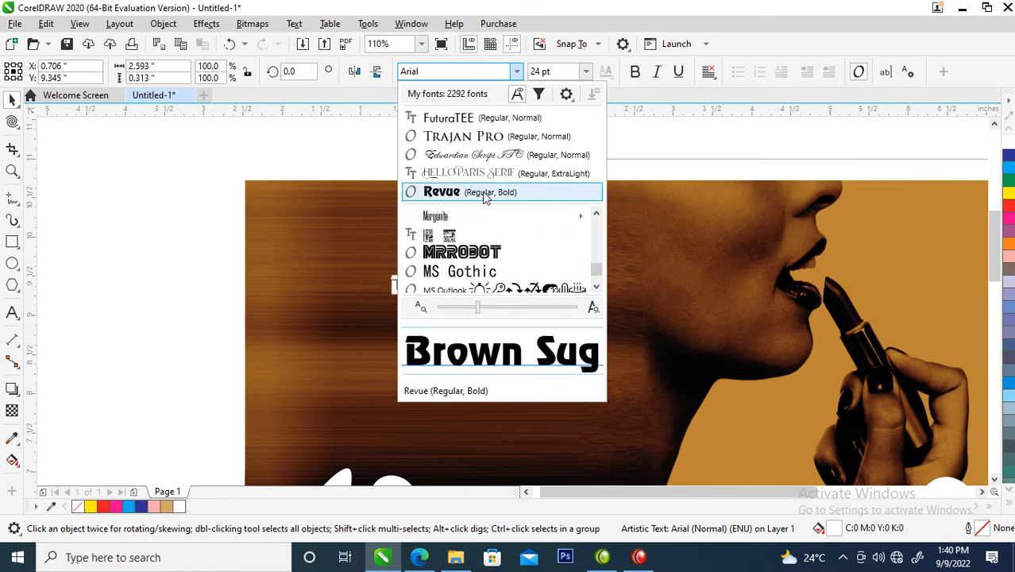
scroll(486, 197, "up", 2)
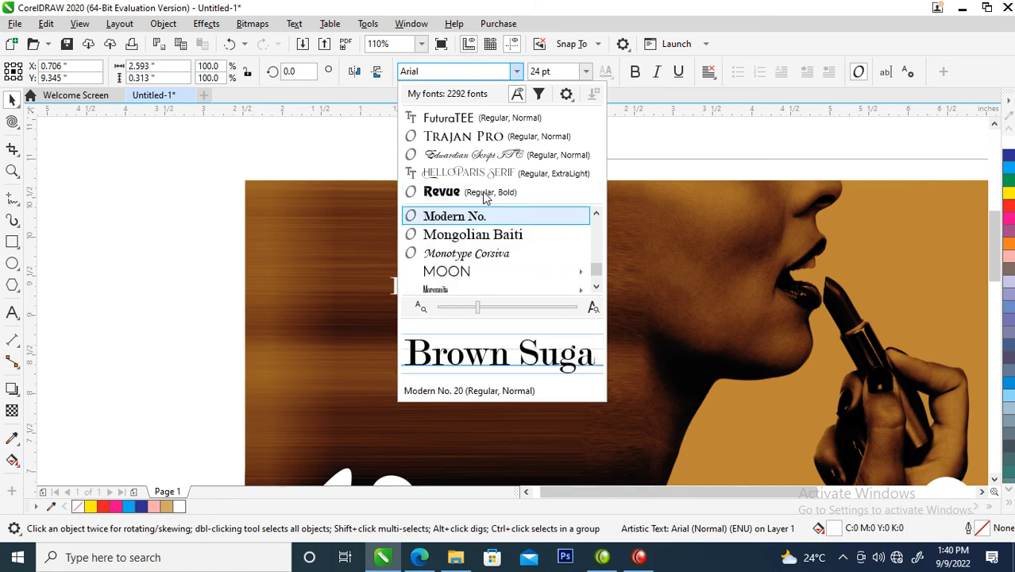
left_click(596, 289)
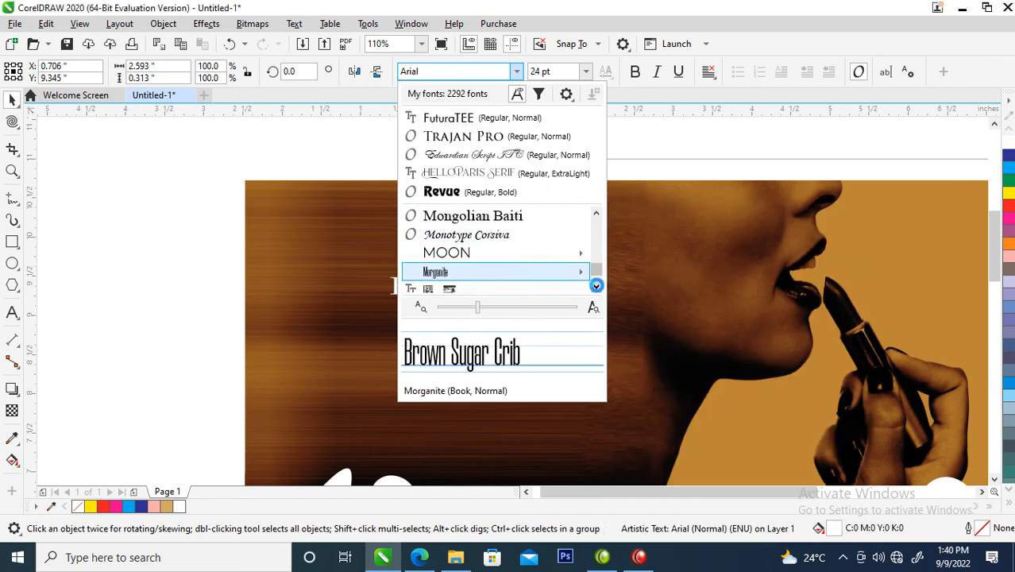
mouse_move(467, 273)
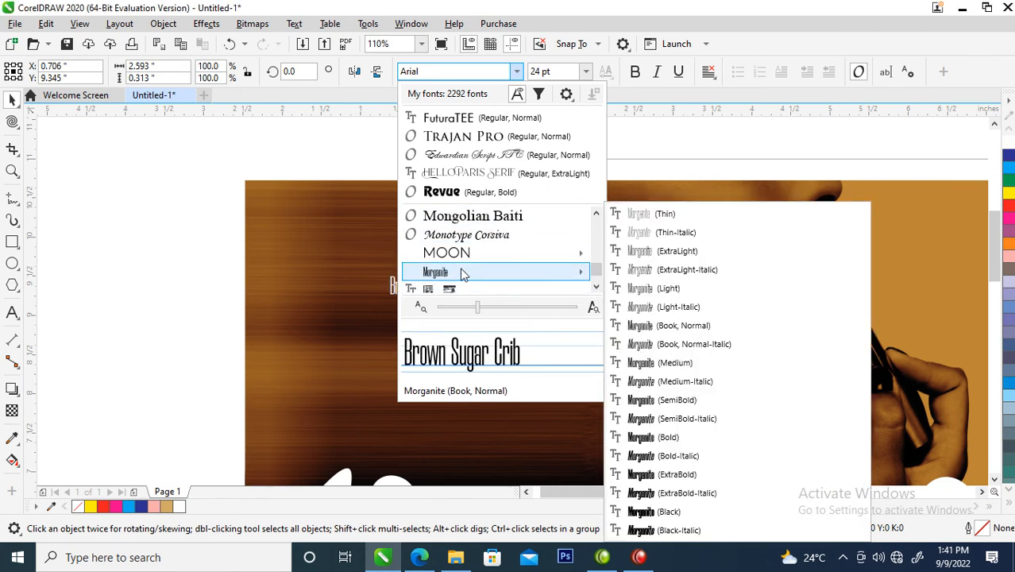
left_click(460, 273)
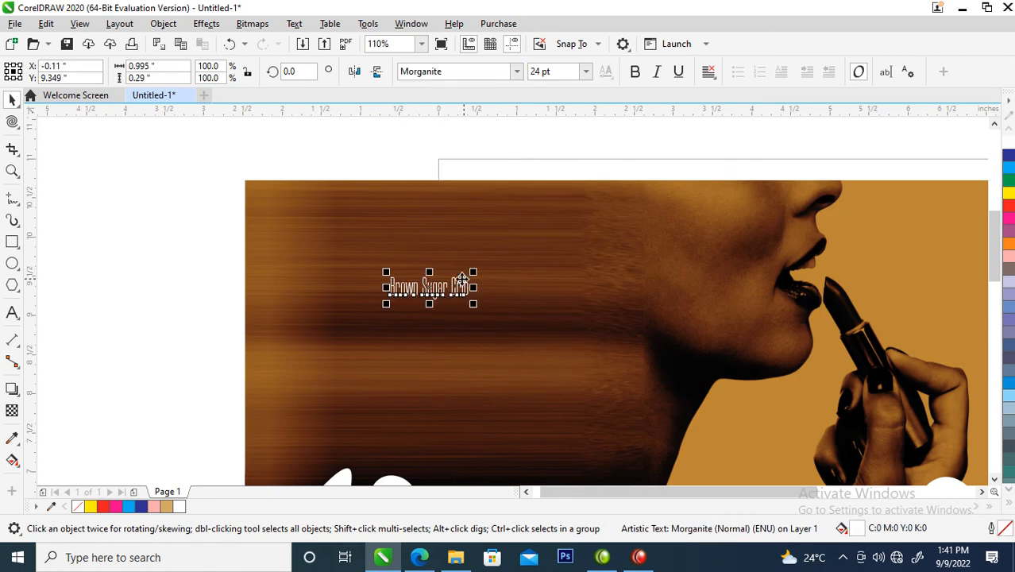
Step: Enlarge the "Brown Sugar Crib" text to about 86 pt and move it up toward the woman's face
left_click_drag(476, 267, 575, 238)
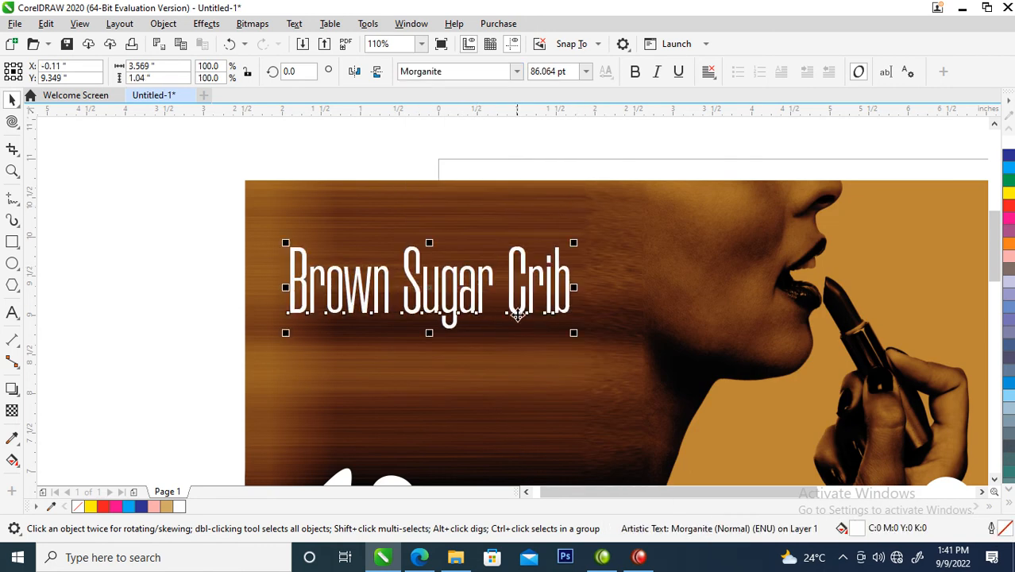
left_click_drag(533, 303, 614, 287)
Step: Put "Crib" on its own line and break the text apart into two separate text objects
key("F8")
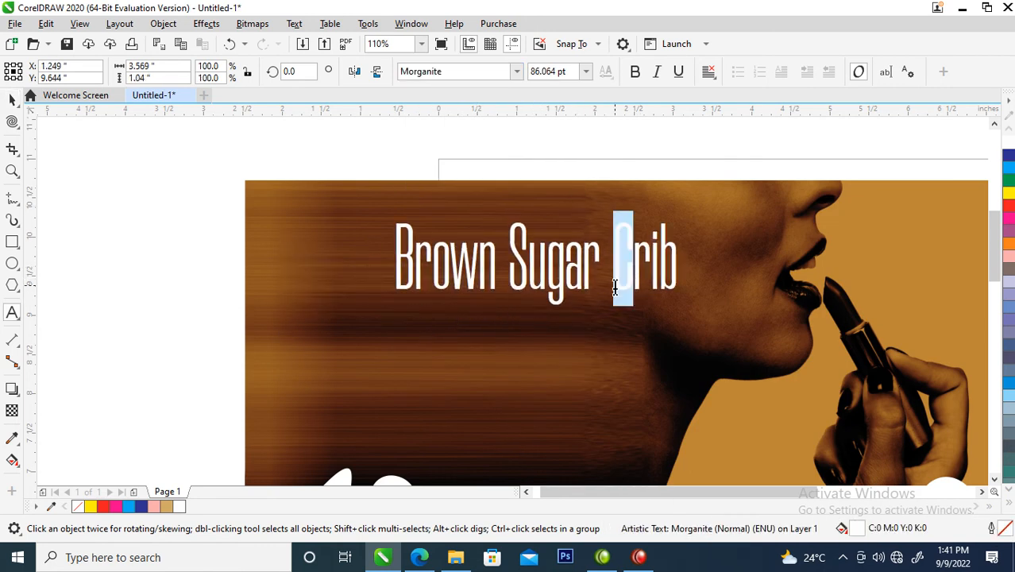
key("ctrl+space")
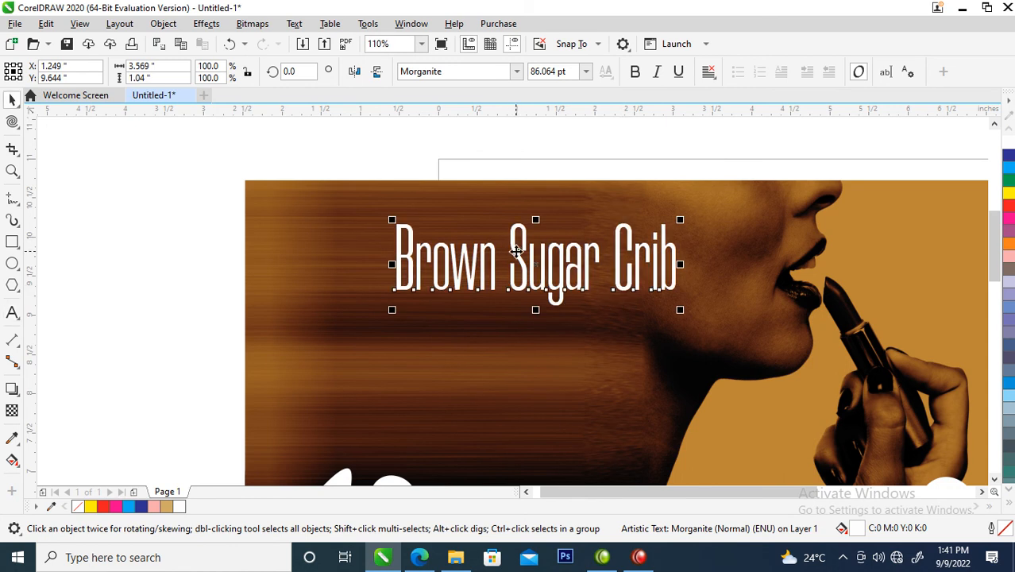
double_click(617, 255)
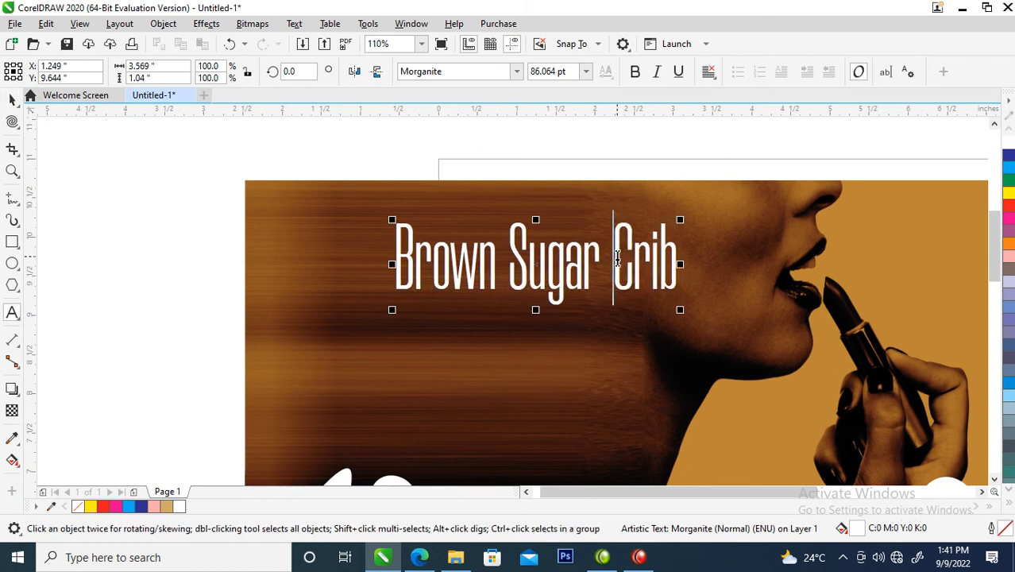
key("Return")
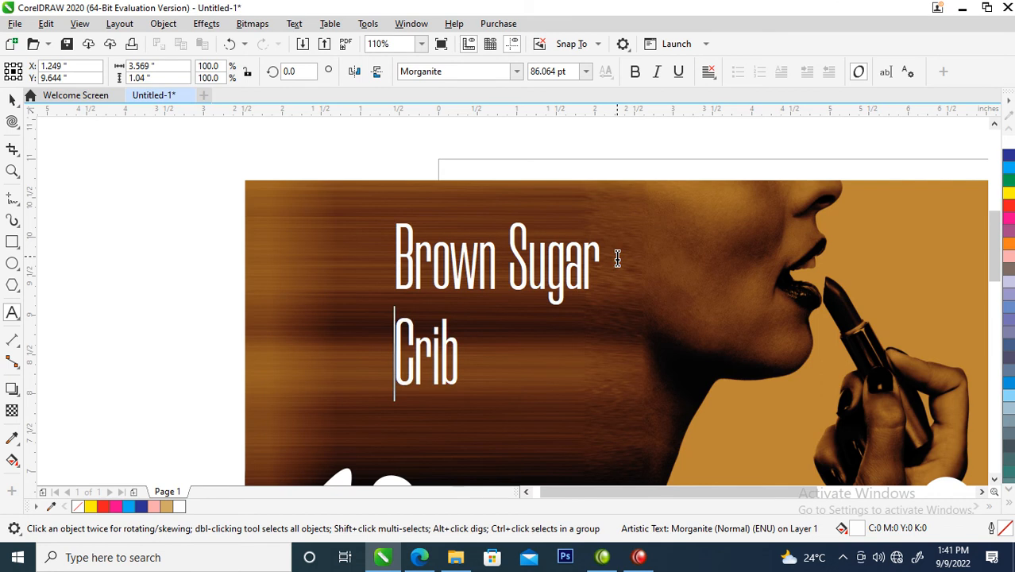
key("ctrl+space")
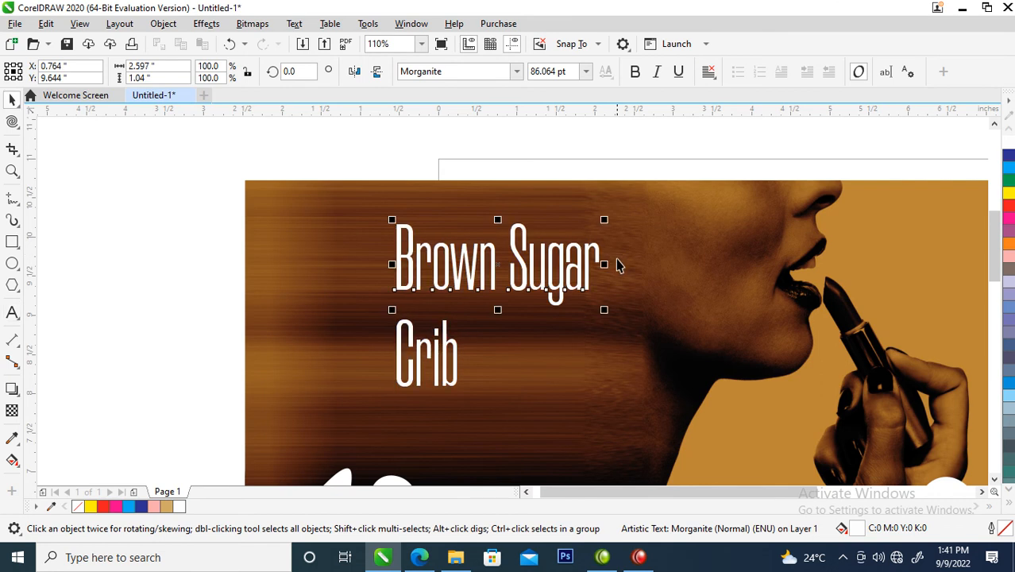
Step: Enlarge "Brown Sugar" to about 138 pt and move "Crib" down below its second word
scroll(584, 302, "down", 3)
key("z")
left_click_drag(392, 210, 678, 390)
left_click_drag(569, 264, 637, 337)
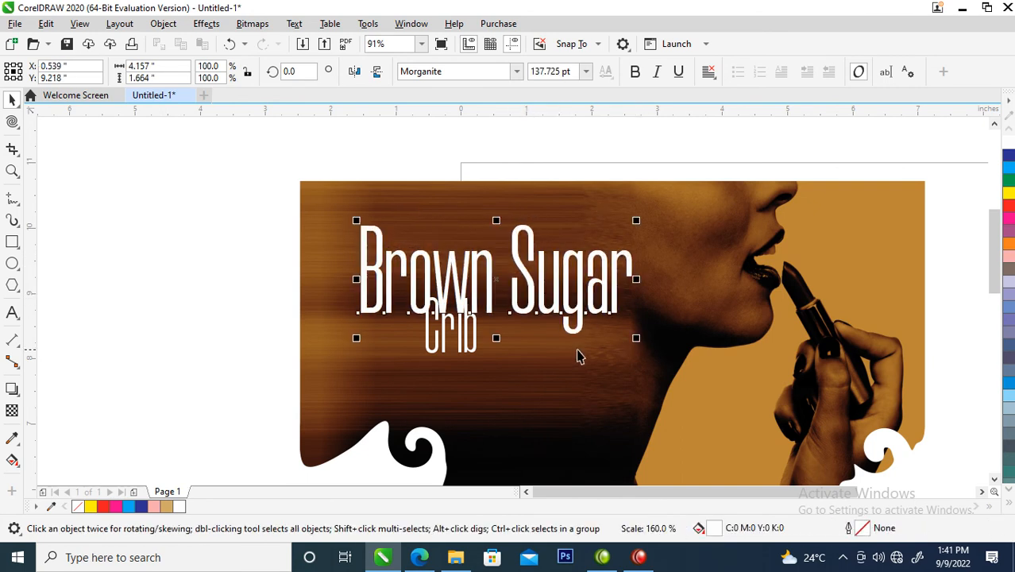
left_click_drag(477, 352, 602, 418)
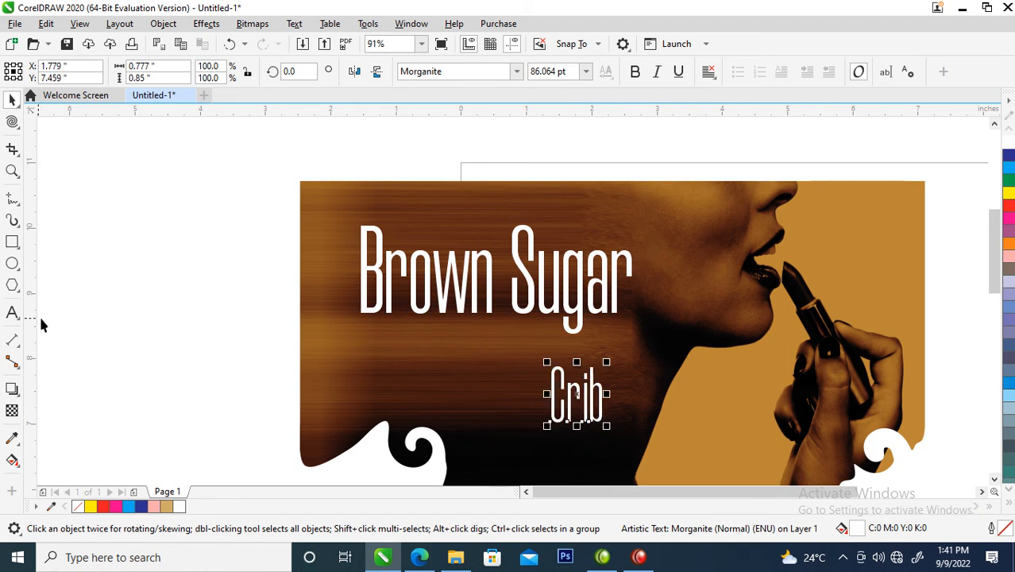
Step: Draw a circle about 1.5" in diameter just after "Brown Sugar" and give it a white outline
left_click(12, 263)
left_click_drag(633, 217, 720, 322)
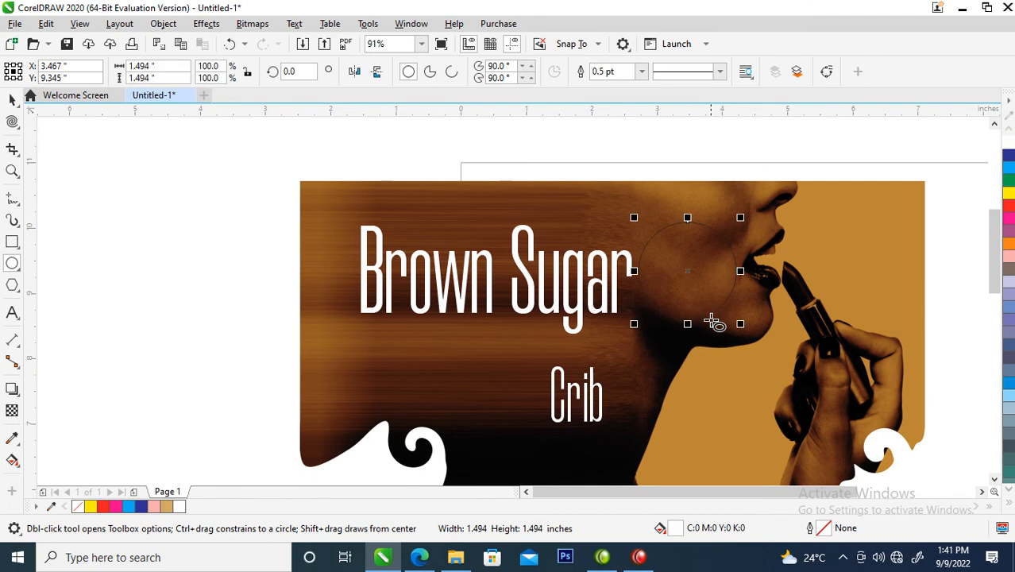
key("space")
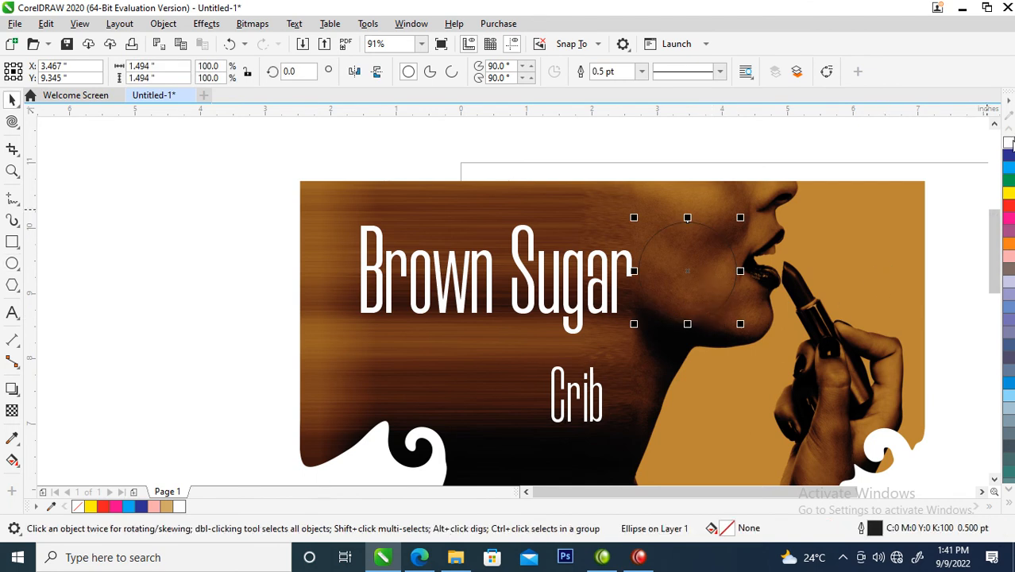
right_click(1009, 143)
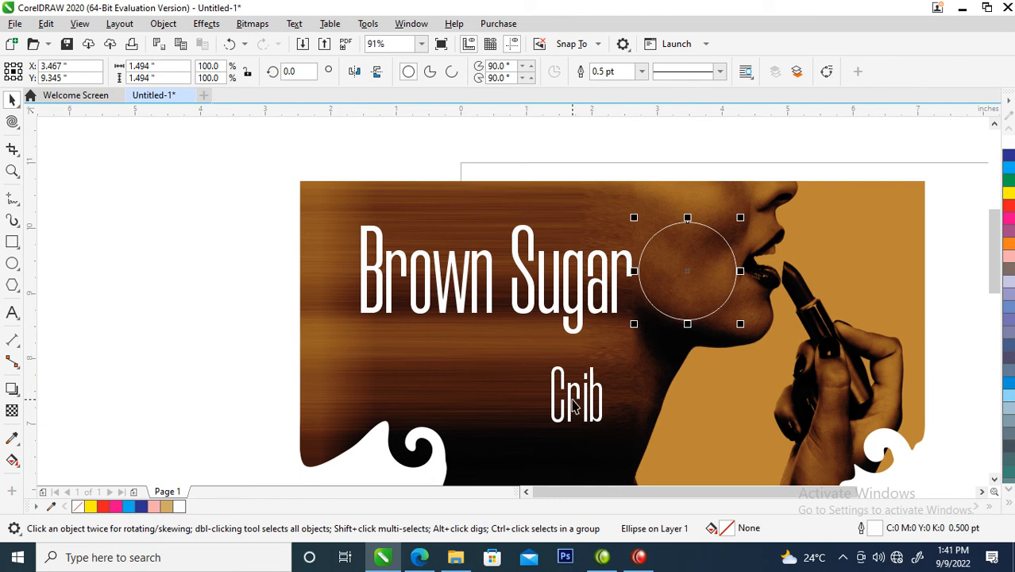
Step: Set the circle's outline width to 3 points
key("F12")
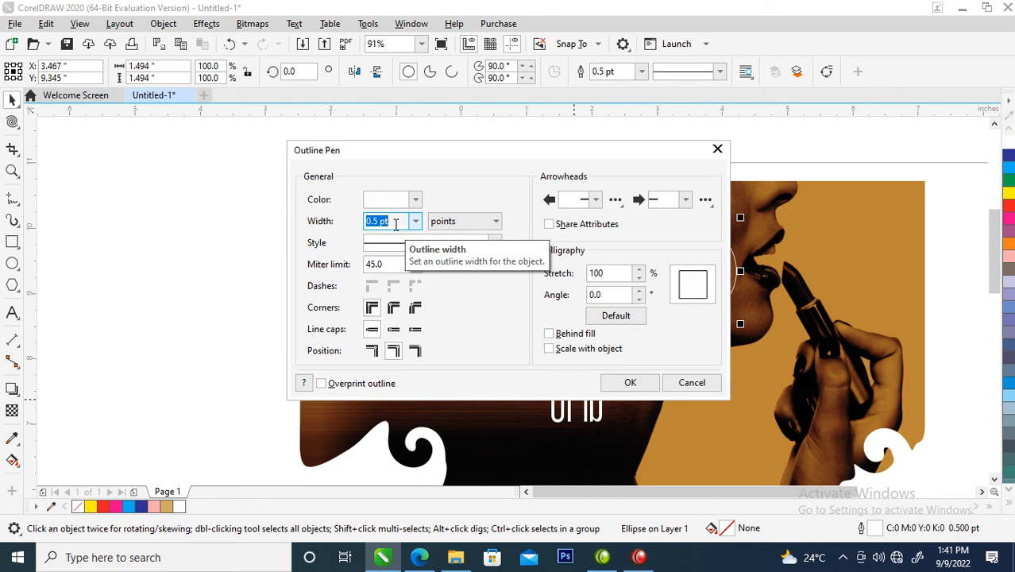
type("3")
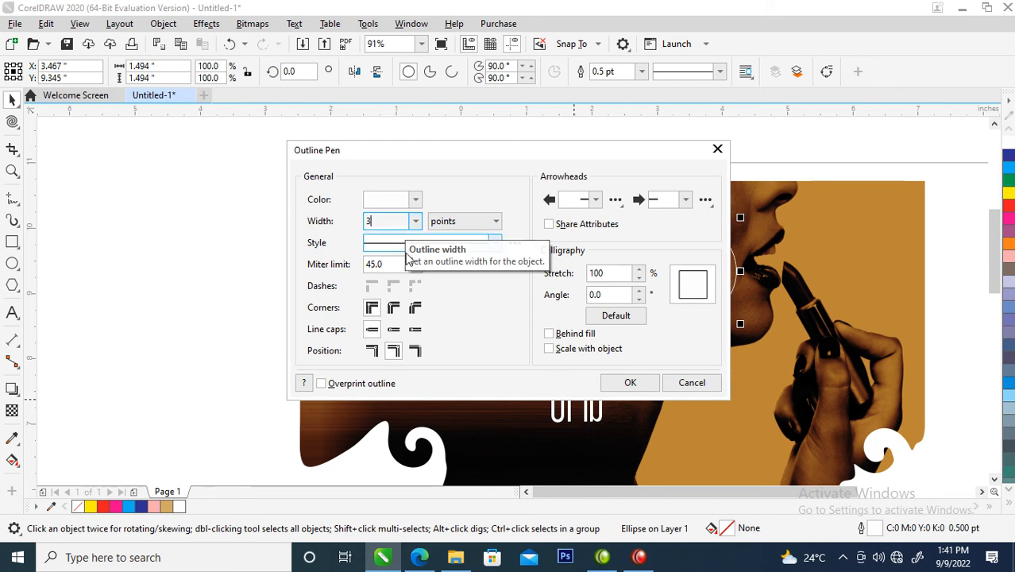
left_click(617, 382)
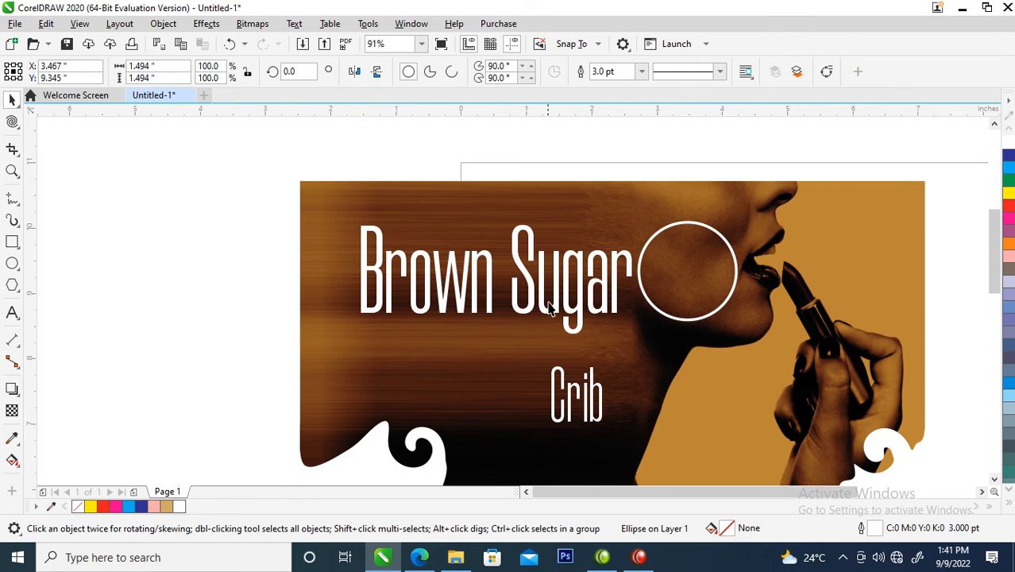
Step: Change the font of the separate "Crib" text to FuturaTEE
scroll(551, 311, "down", 4)
key("z")
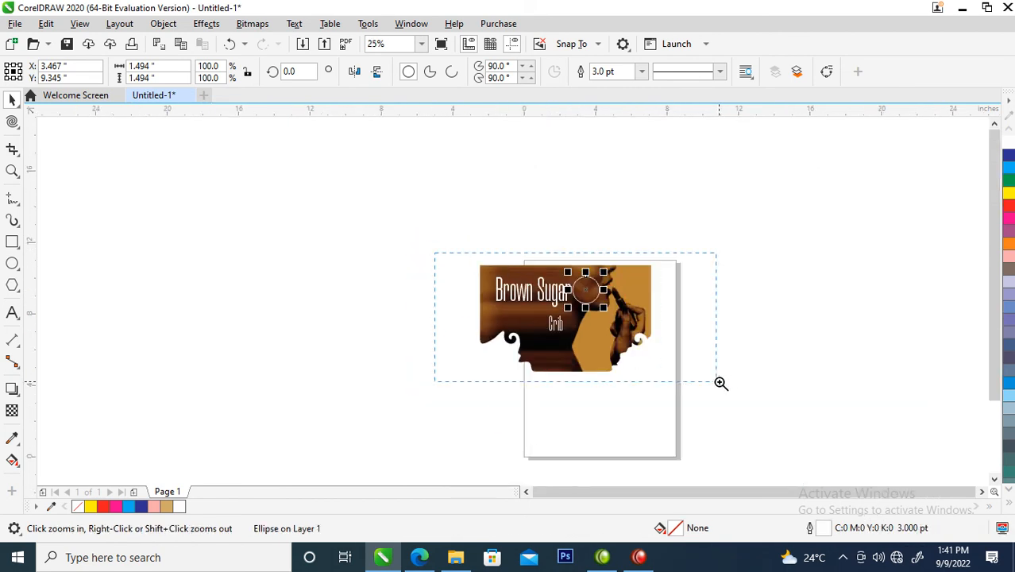
left_click_drag(635, 375, 626, 365)
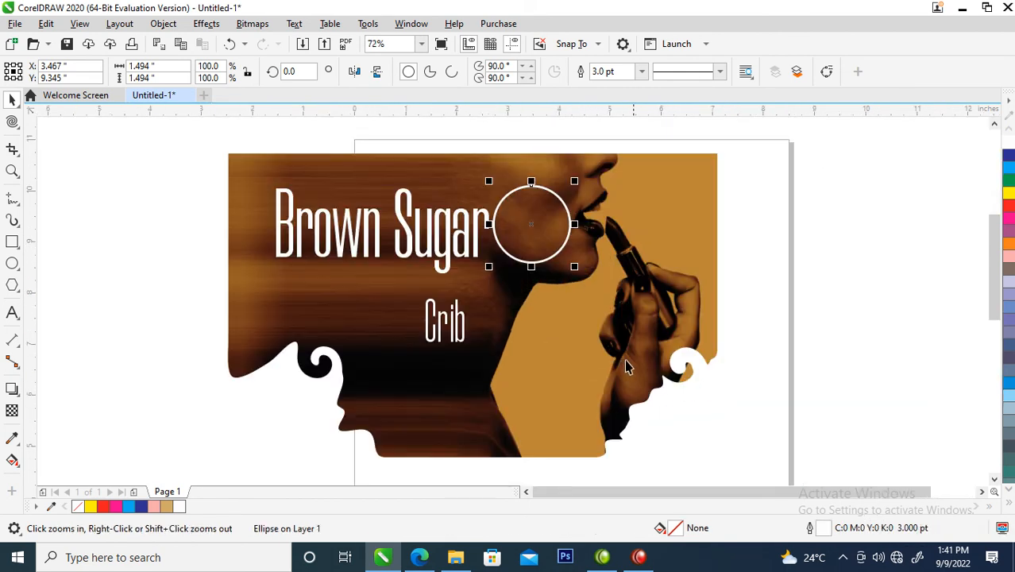
left_click(461, 338)
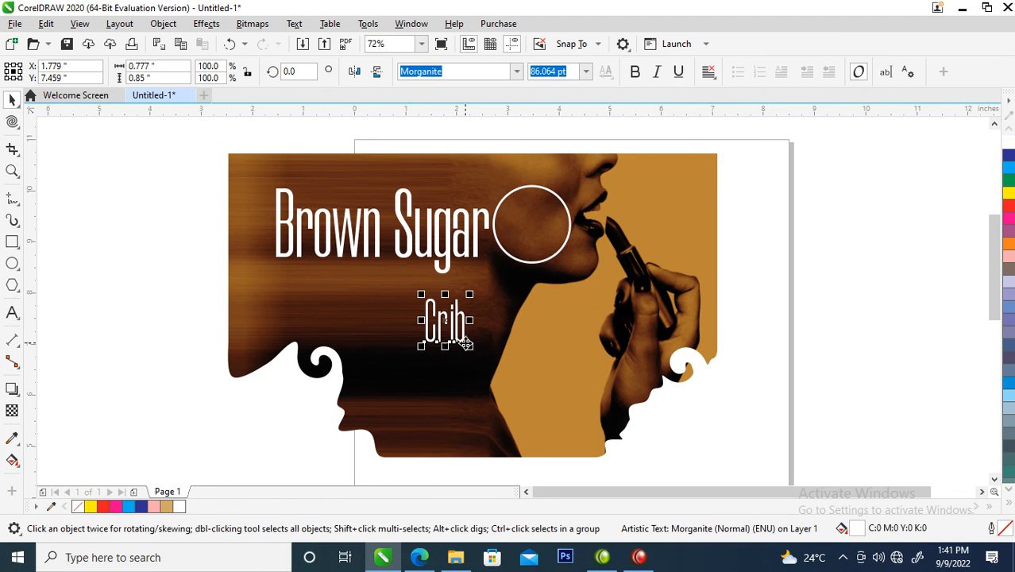
left_click(516, 72)
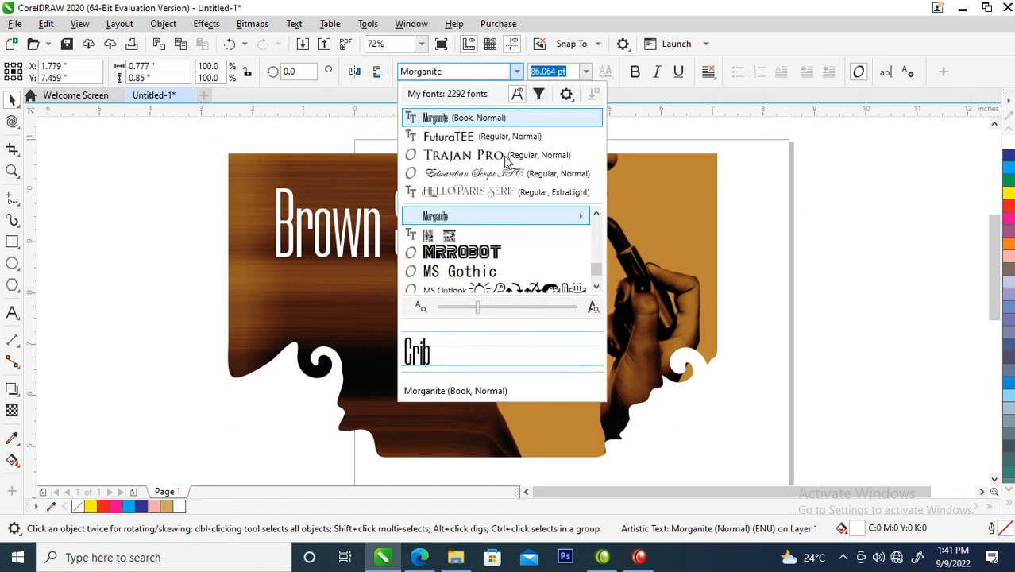
left_click(446, 136)
Step: Move "Crib" up so its C sits inside the circle, and place a duplicate of the word below it
left_click_drag(453, 339, 480, 312)
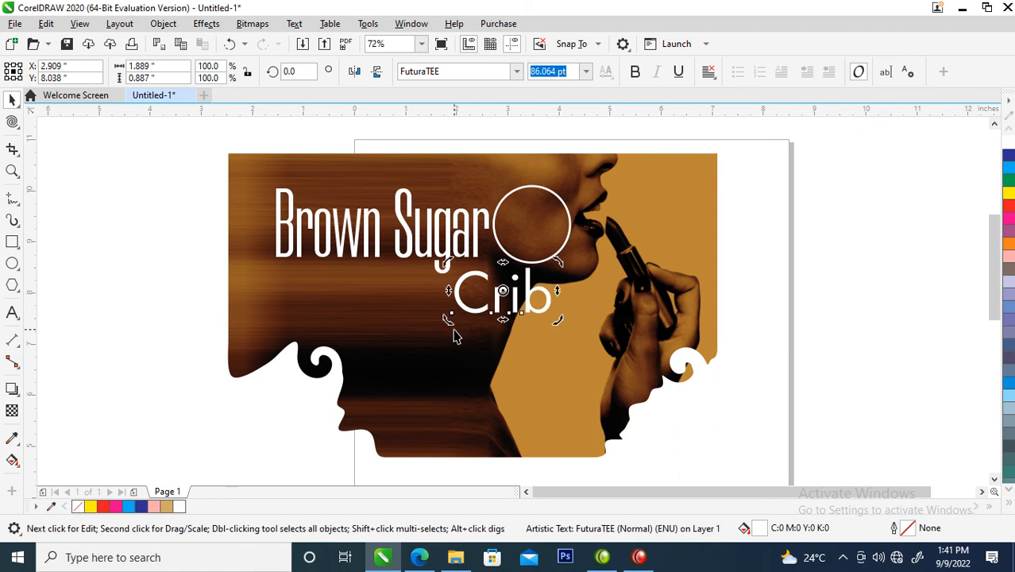
left_click_drag(534, 297, 588, 226)
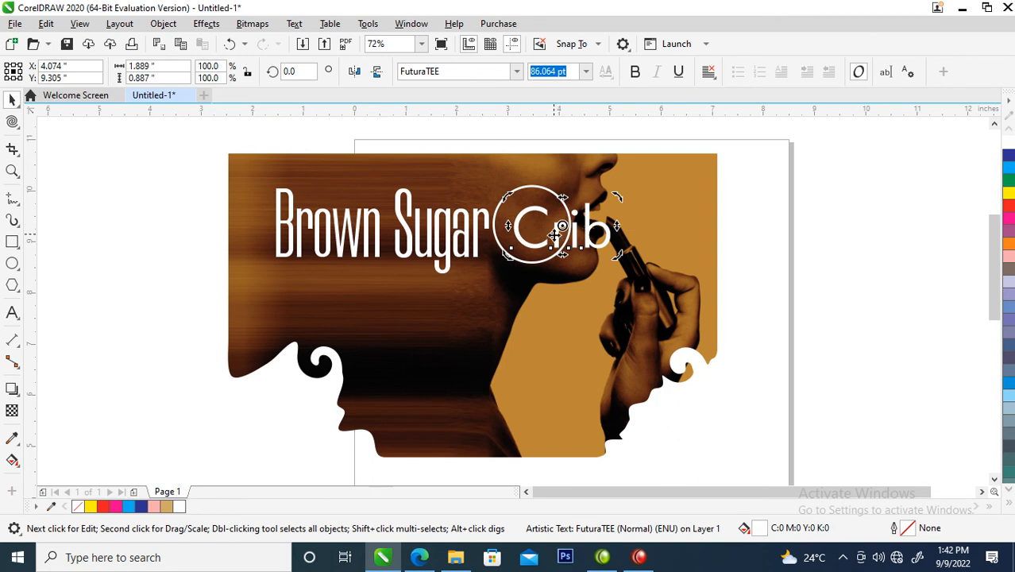
left_click_drag(562, 226, 531, 307)
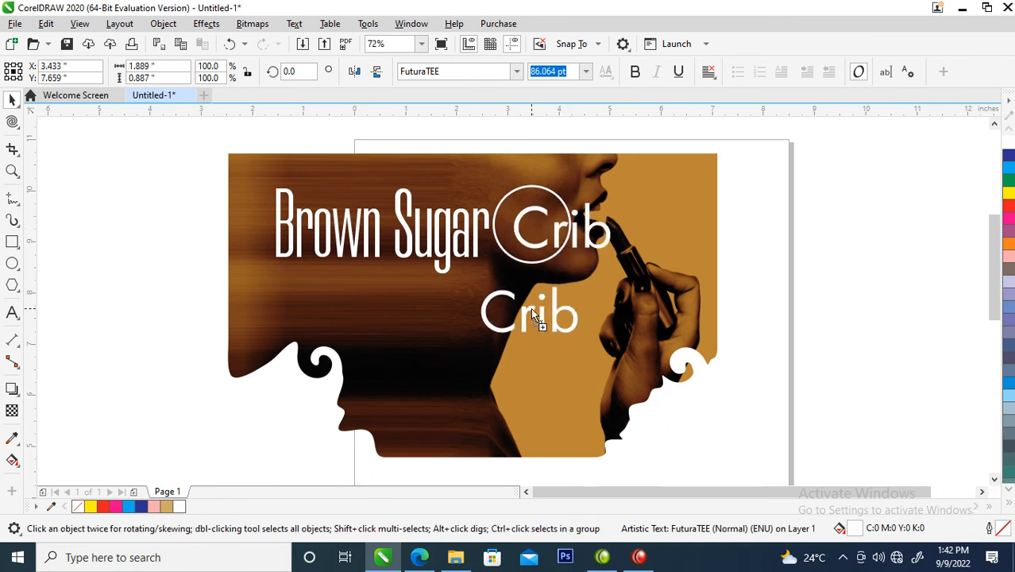
Step: Delete "rib" from the upper "Crib" so only the C remains inside the circle
left_click(555, 227)
double_click(572, 231)
left_click_drag(554, 213, 661, 221)
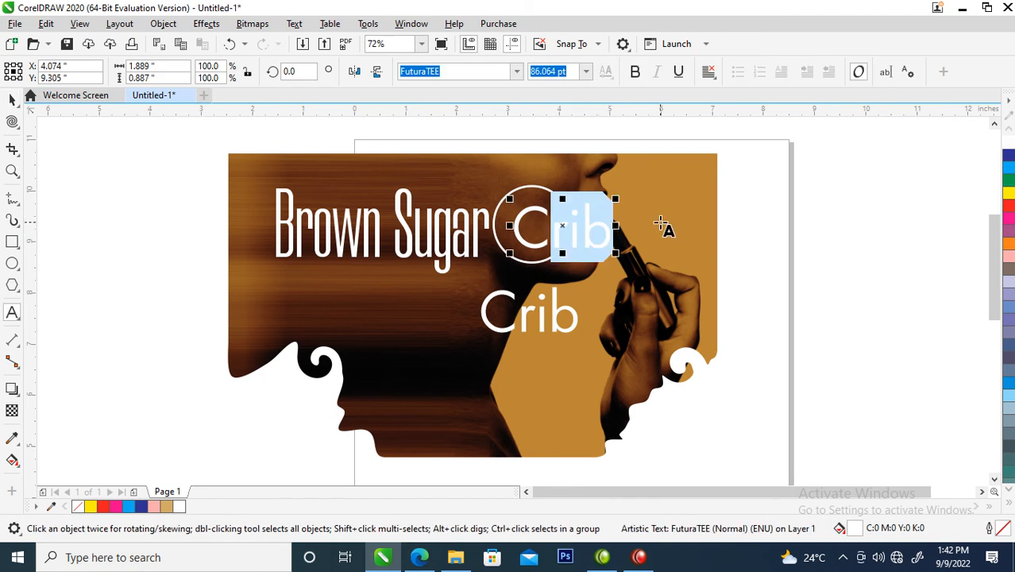
key("Delete")
key("ctrl+space")
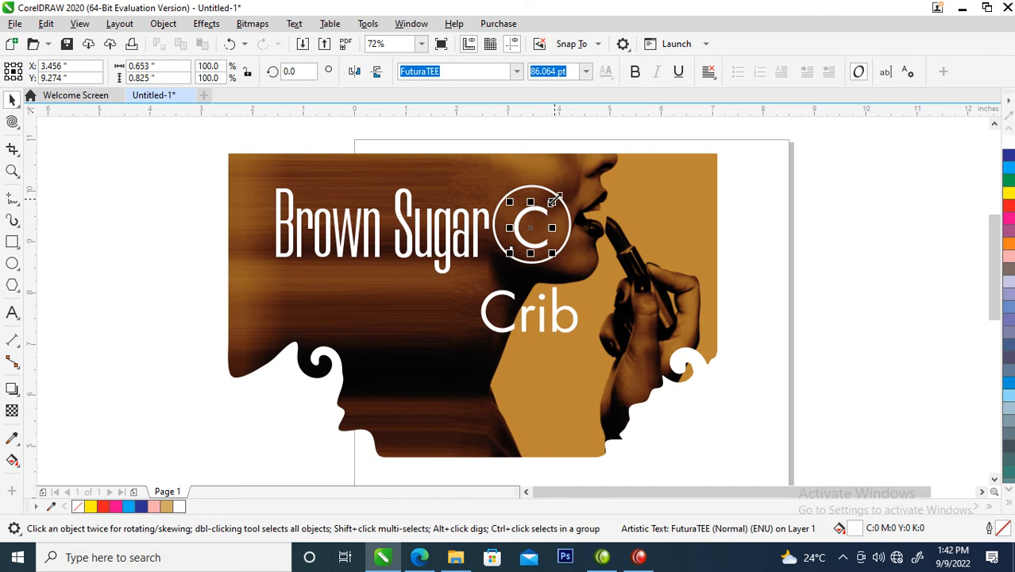
Step: Shrink the circle to about 0.92" in diameter and shift it slightly closer to "Brown Sugar"
left_click(568, 220)
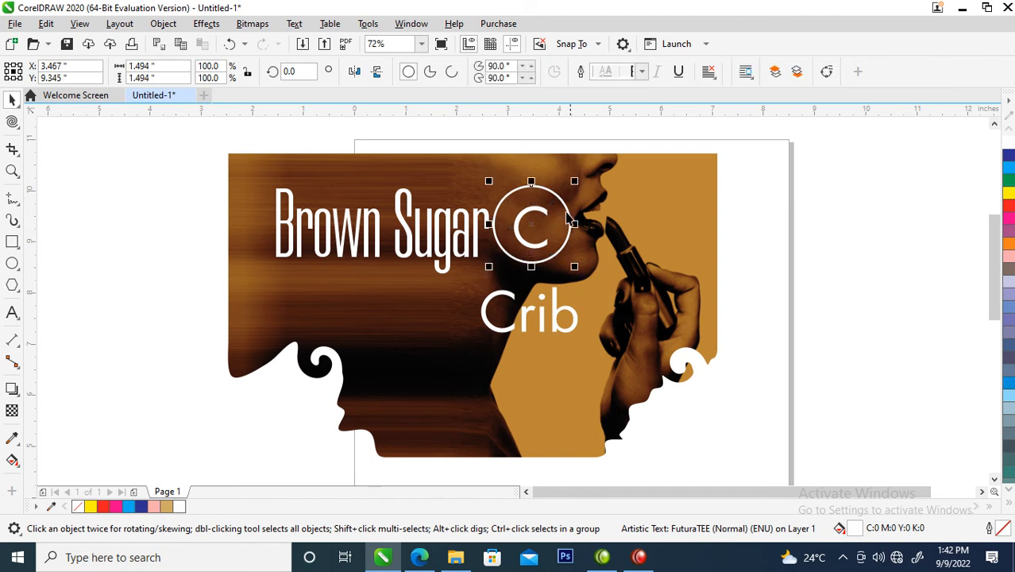
left_click_drag(578, 182, 557, 198)
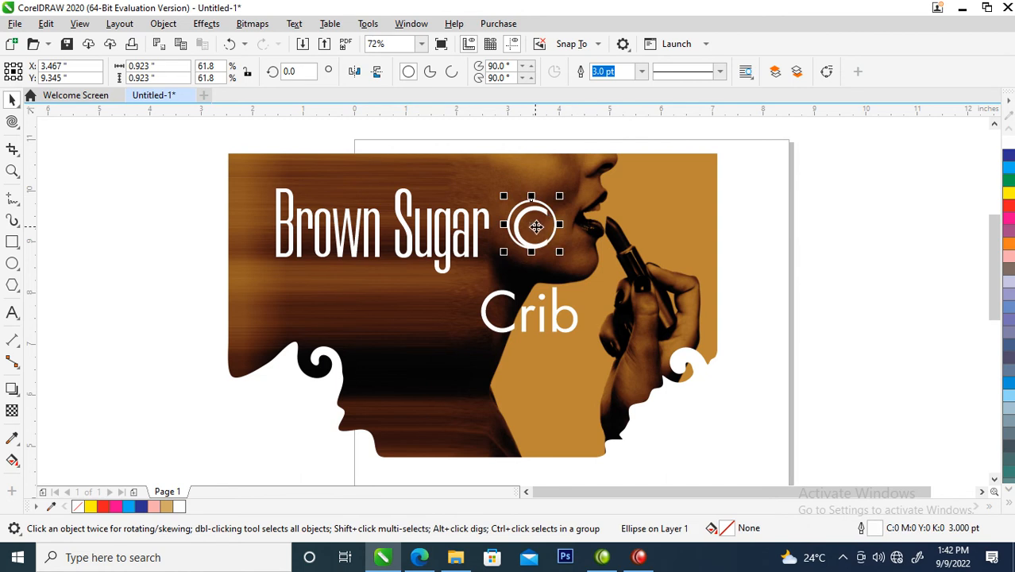
left_click_drag(530, 237, 528, 242)
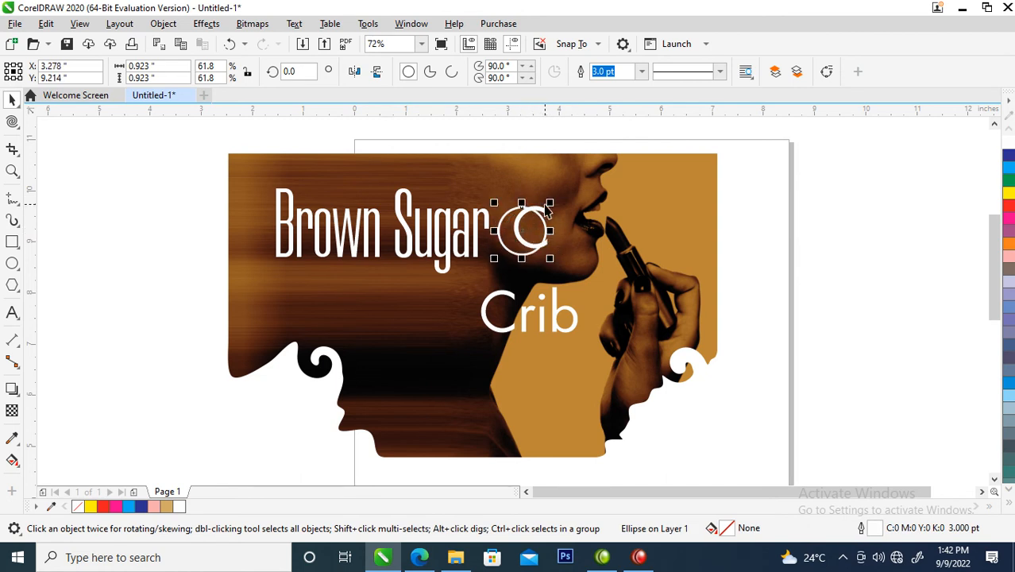
Step: Scale the letter C down to about 47 pt, place it in the middle of the circle and select both together
left_click(544, 208)
left_click(543, 214)
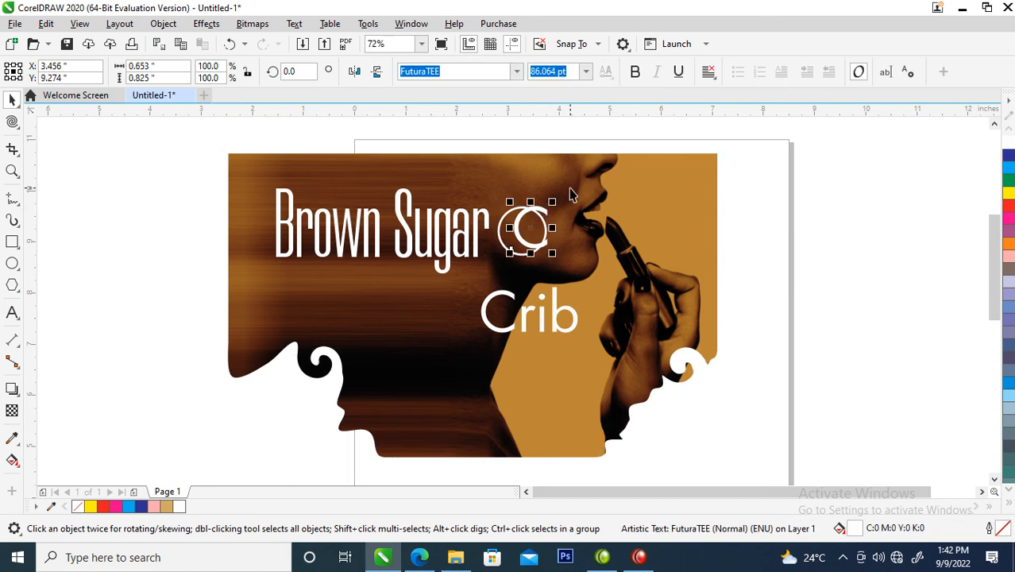
left_click_drag(557, 196, 519, 231)
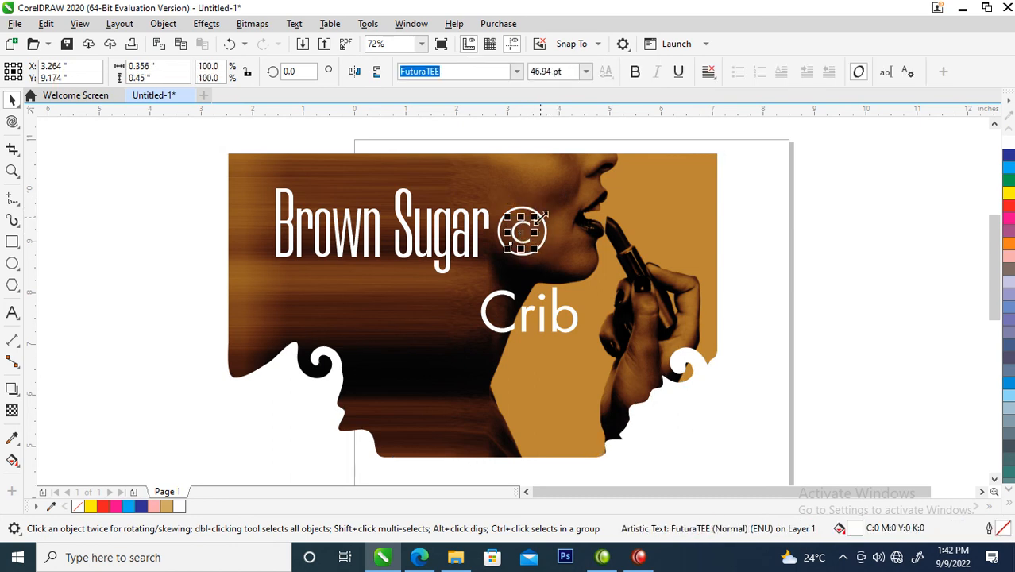
left_click(546, 232, "shift")
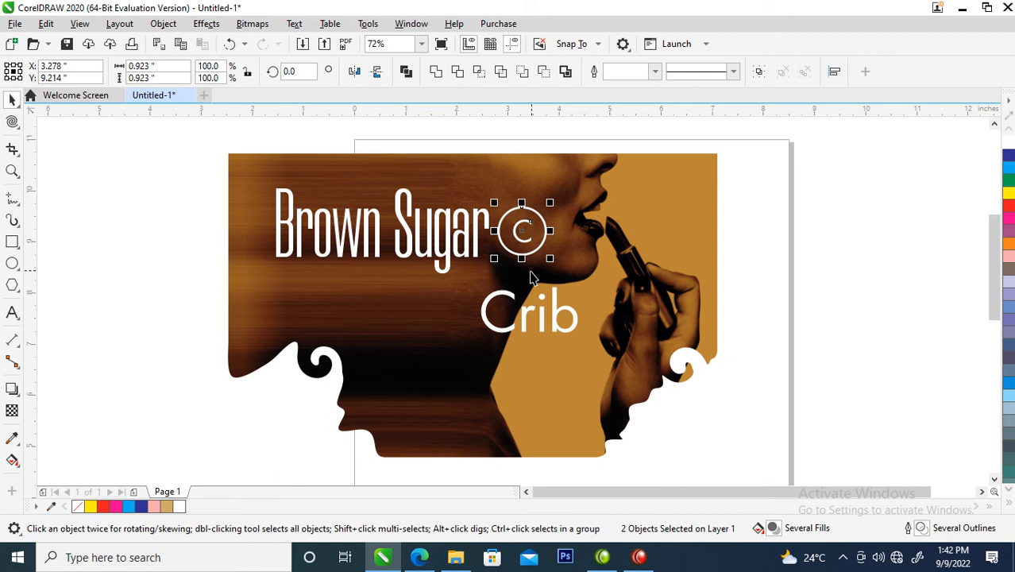
Step: Shrink "Crib" to about 26.5 pt and move it up beside the end of "Brown Sugar"
left_click(564, 331)
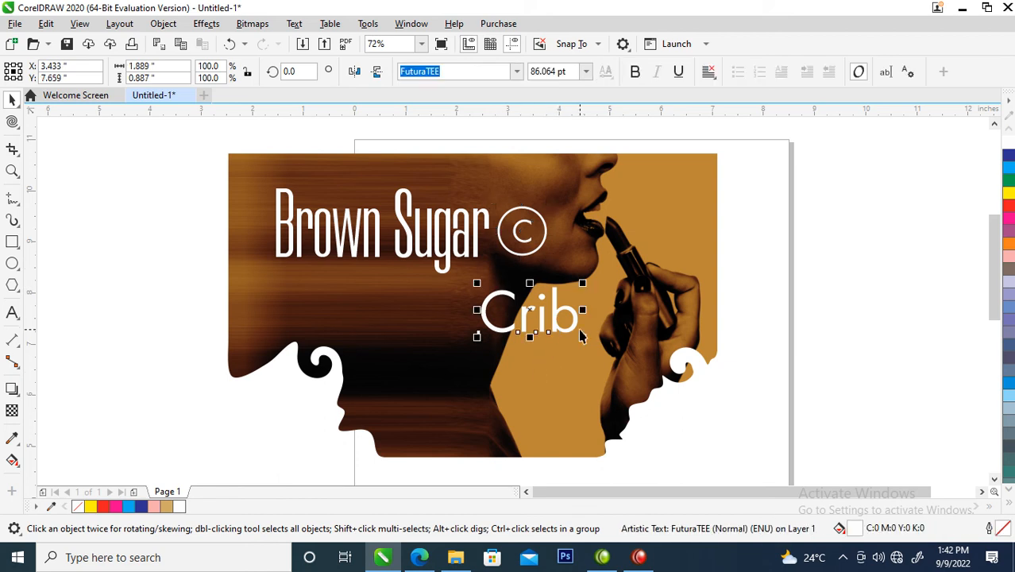
left_click_drag(582, 283, 516, 291)
left_click_drag(499, 327, 507, 264)
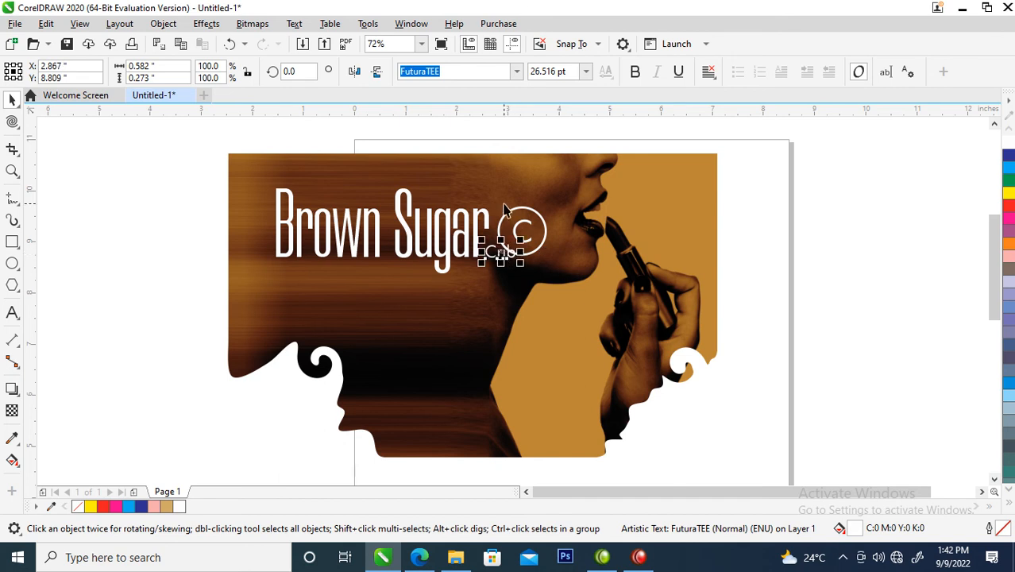
Step: Shrink the circle with its C to about 0.25" in diameter and place it just above the end of "Crib"
left_click_drag(487, 193, 530, 243)
key("z")
left_click_drag(379, 181, 618, 290)
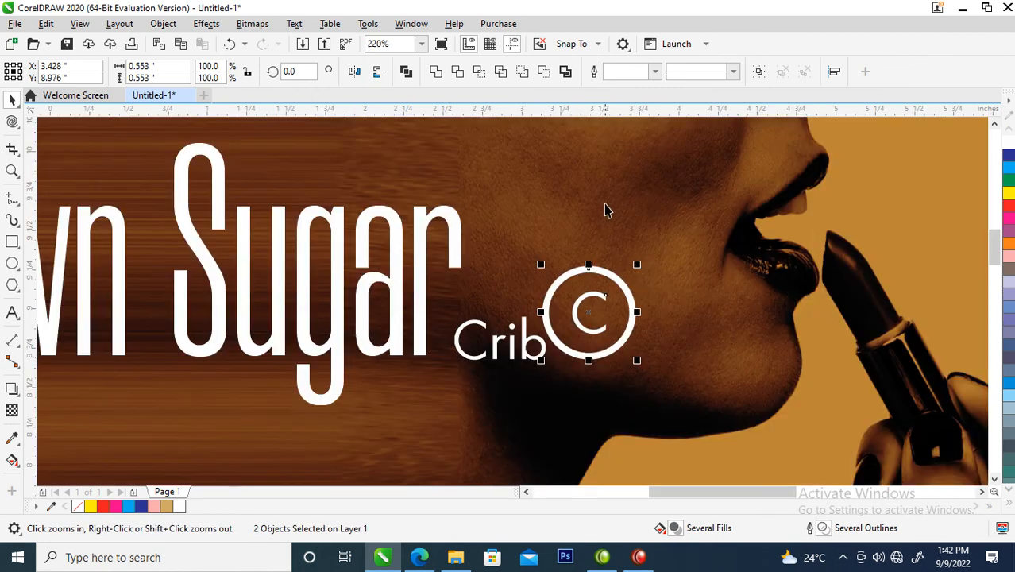
left_click(633, 262)
left_click_drag(527, 239, 687, 408)
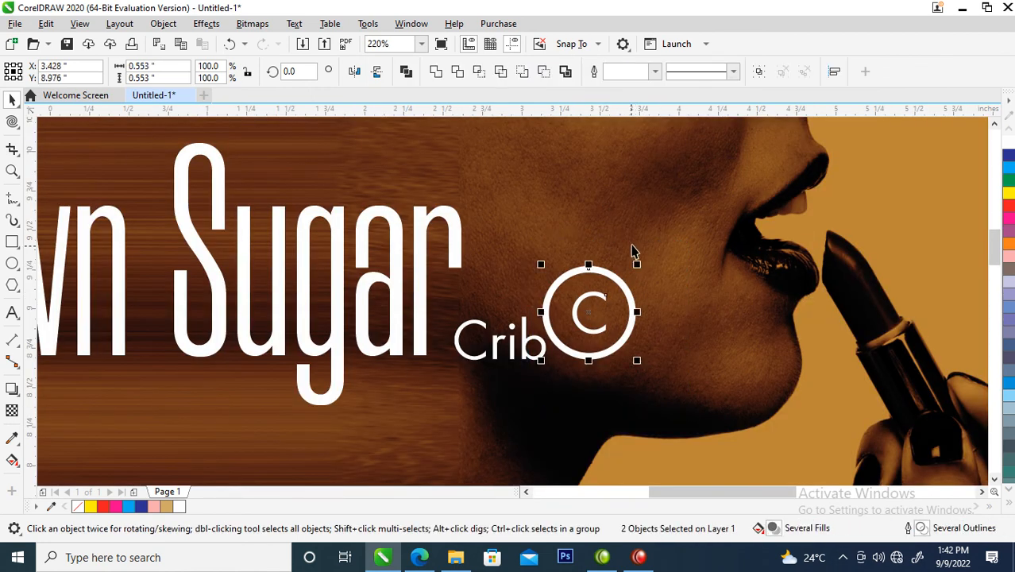
left_click_drag(635, 265, 556, 304)
Step: Set the small circle's outline width to 1 point
left_click(573, 304)
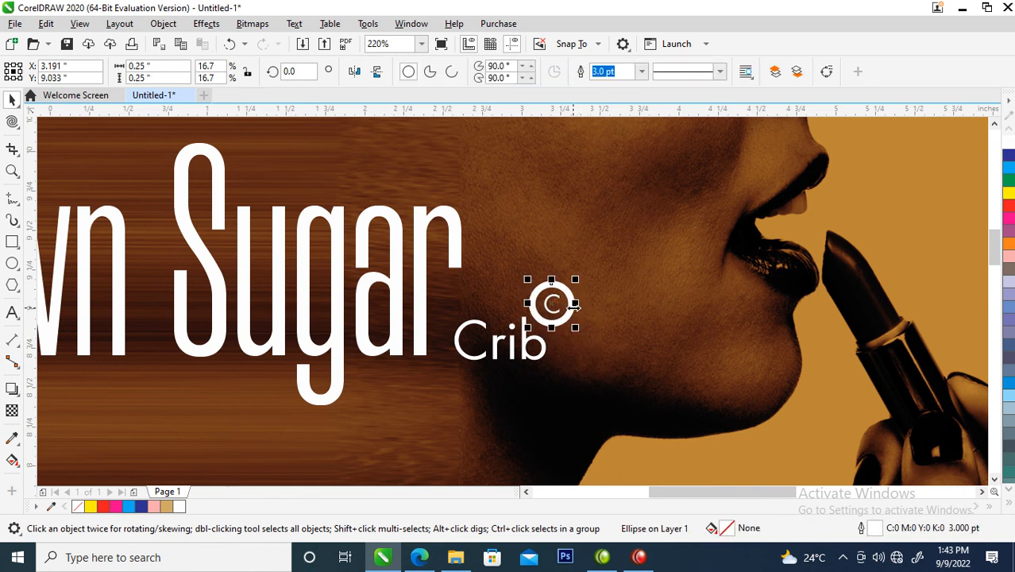
key("F12")
type("1")
left_click(630, 383)
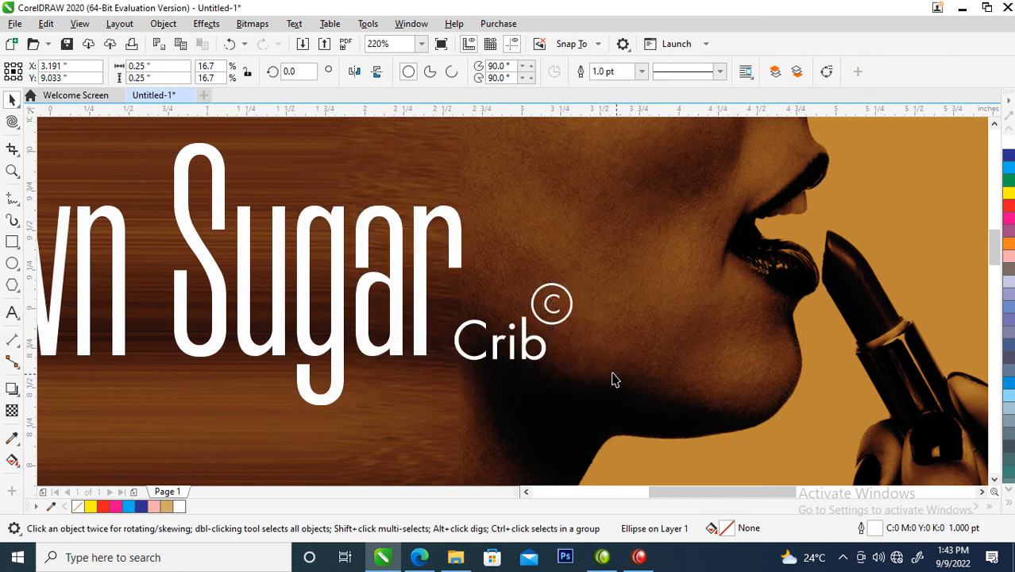
scroll(525, 362, "down", 5)
scroll(652, 419, "up", 1)
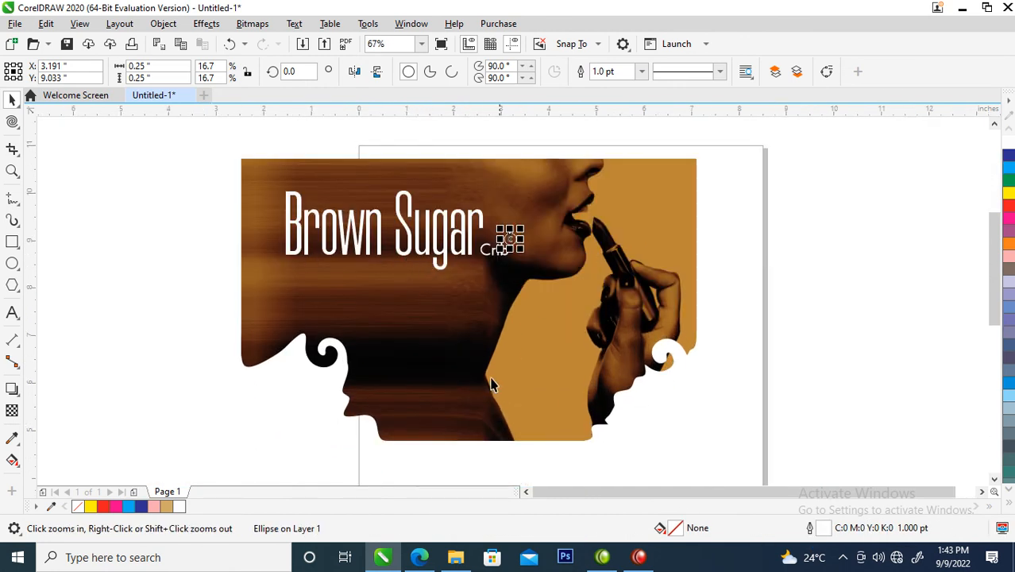
Step: Remove the space between "Brown" and "Sugar" and colour the word "Sugar" gold
double_click(400, 225)
key("BackSpace")
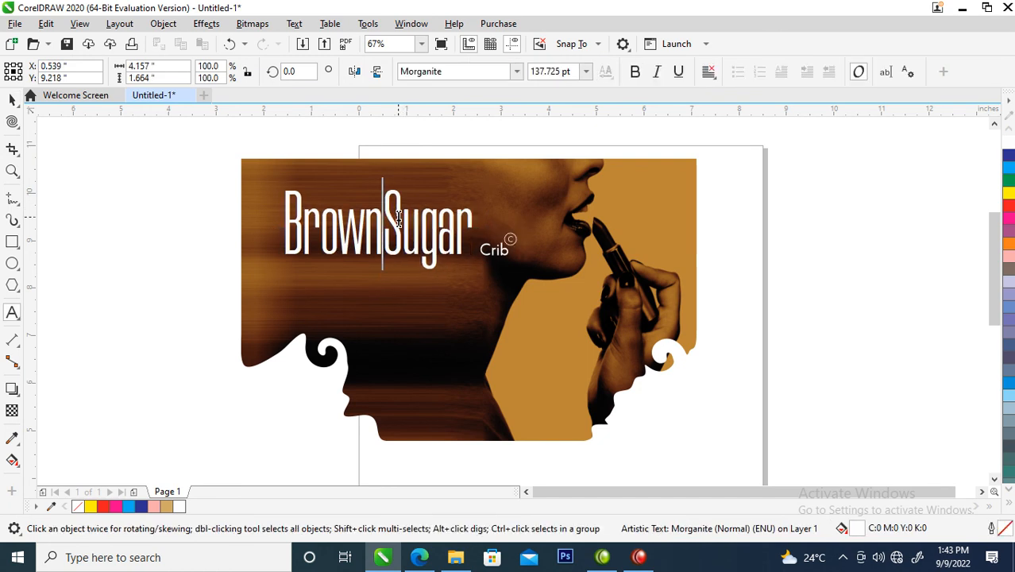
left_click_drag(384, 220, 490, 233)
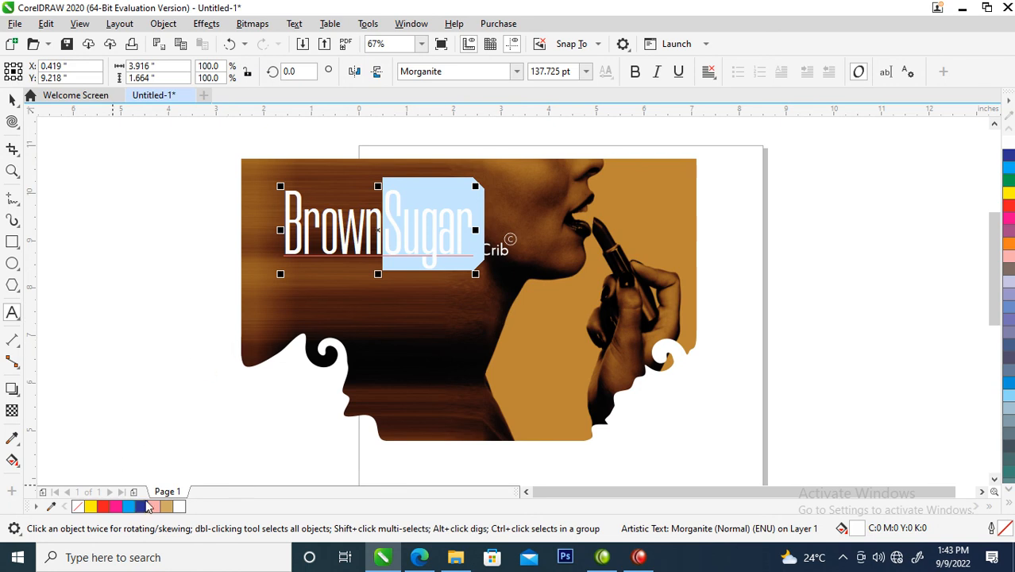
left_click(166, 507)
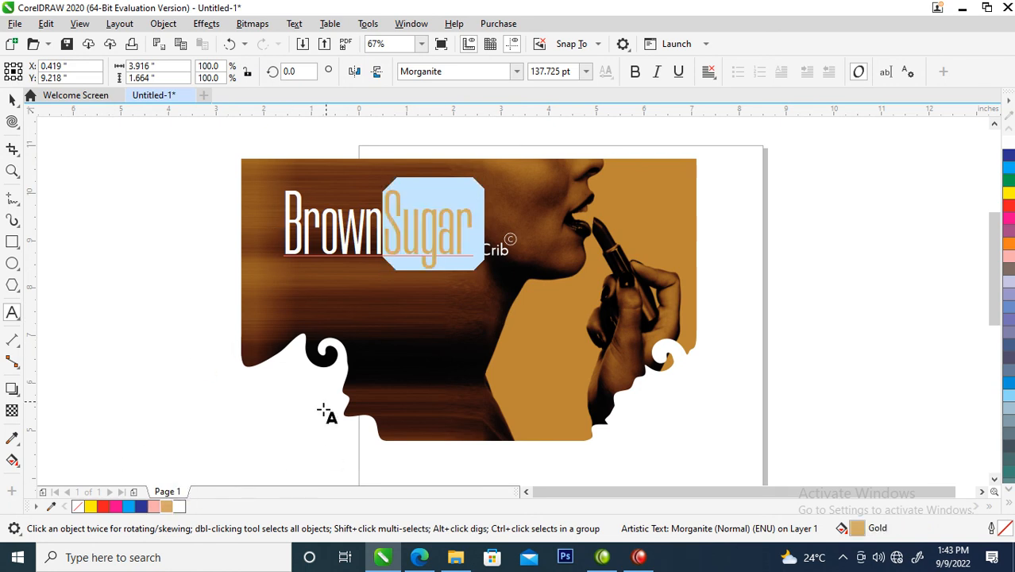
key("ctrl+space")
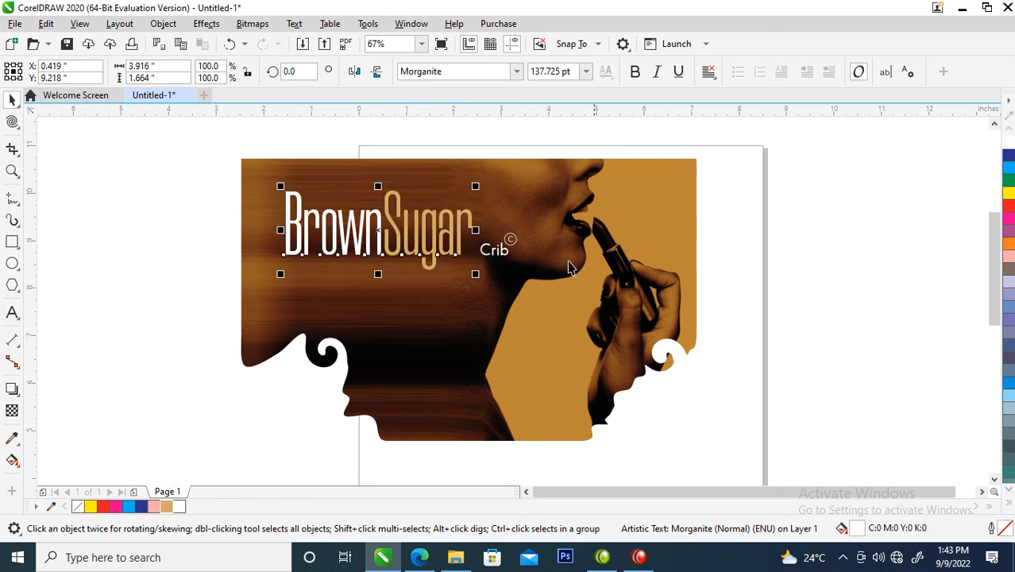
Step: Move "Crib" and the circled C together against the end of "BrownSugar", with "Crib" on the title's baseline
key("z")
left_click(412, 228)
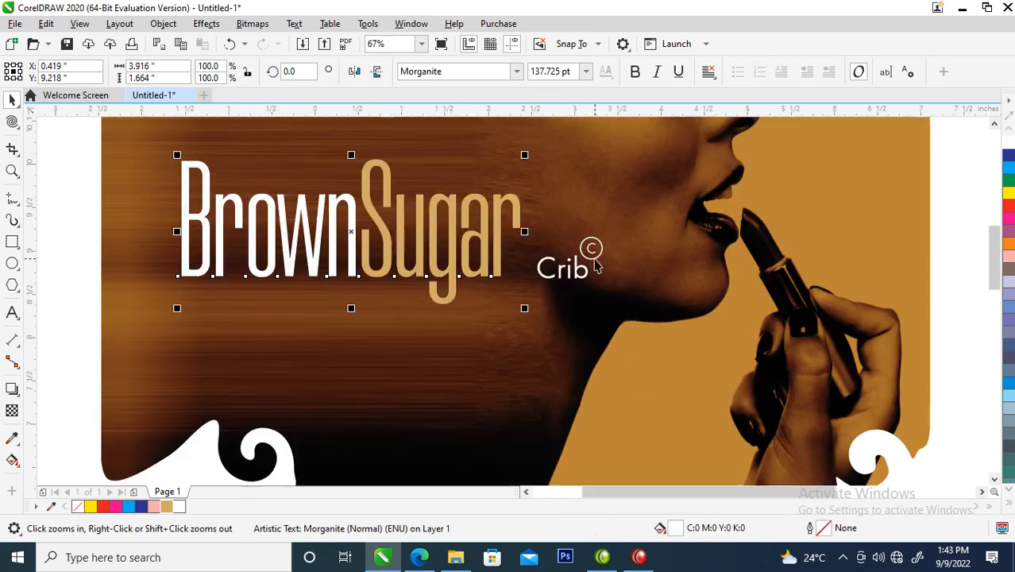
left_click_drag(498, 188, 656, 349)
left_click_drag(594, 248, 568, 251)
key("z")
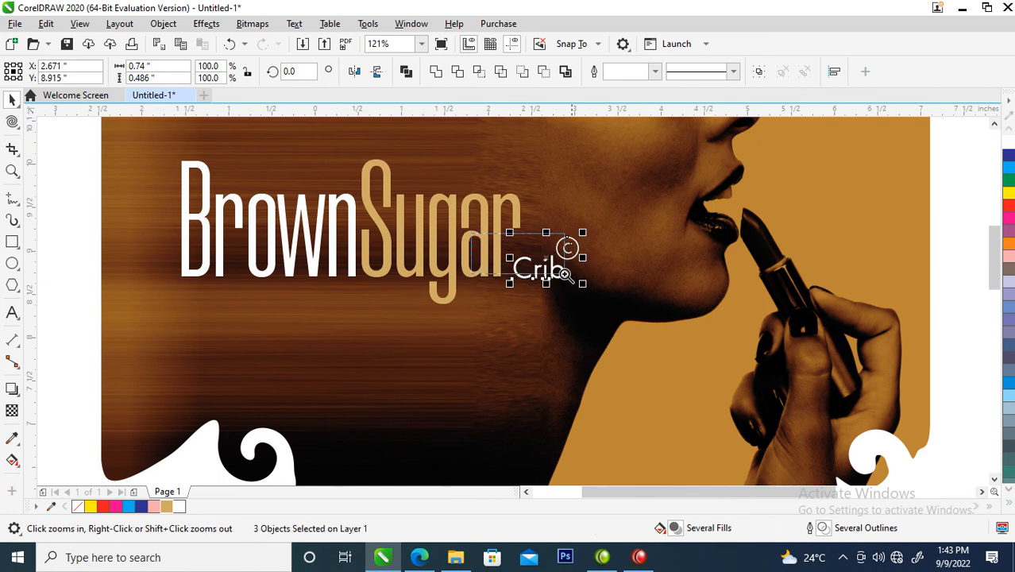
left_click_drag(474, 232, 627, 305)
left_click_drag(560, 347, 528, 340)
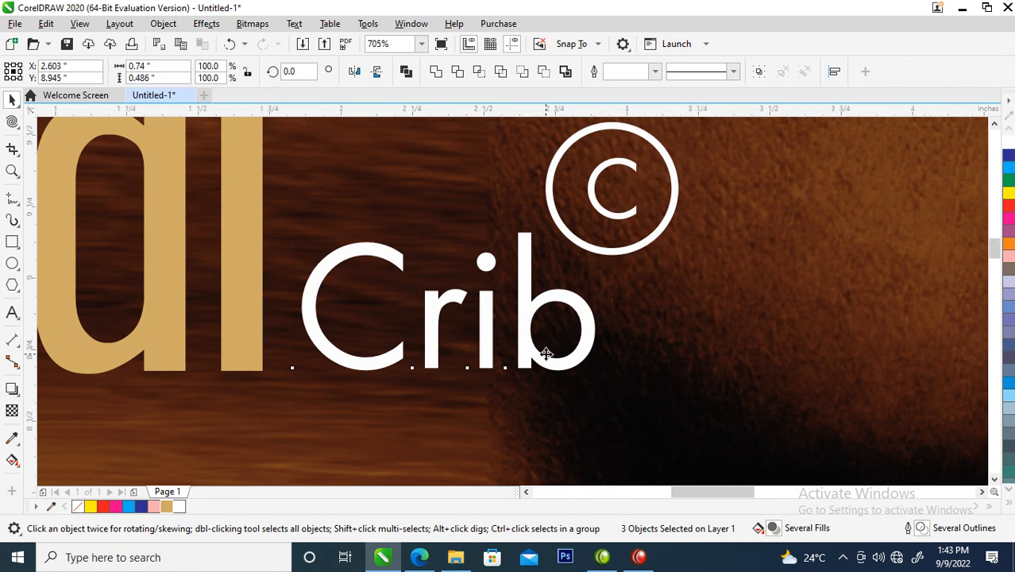
Step: Place a reduced duplicate of the whole title, about 2.5" wide, by the picture's lower-right edge
scroll(546, 353, "down", 6)
key("z")
left_click_drag(560, 489, 739, 449)
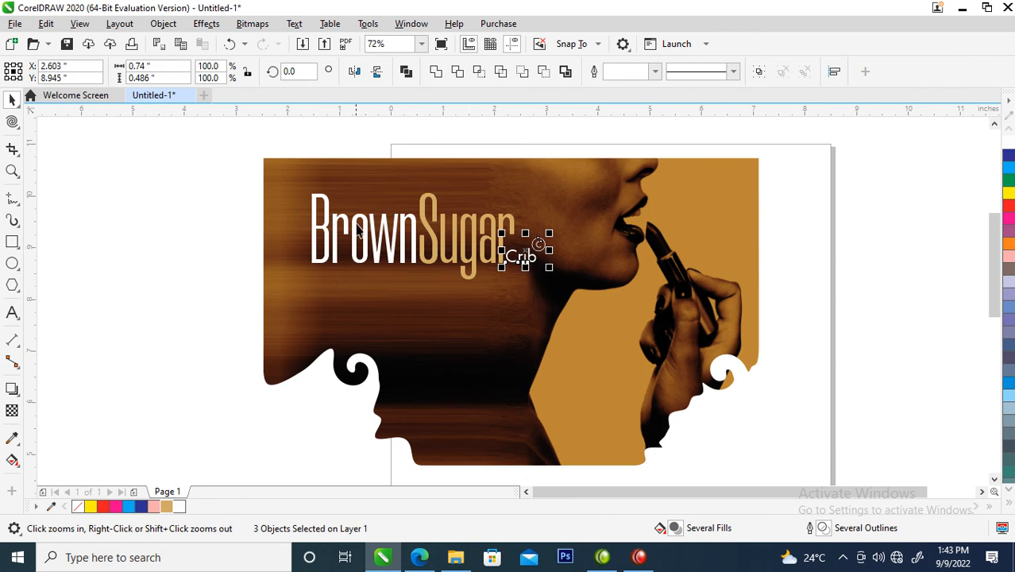
left_click_drag(208, 164, 540, 287)
left_click_drag(500, 229, 827, 416)
left_click_drag(862, 382, 807, 403)
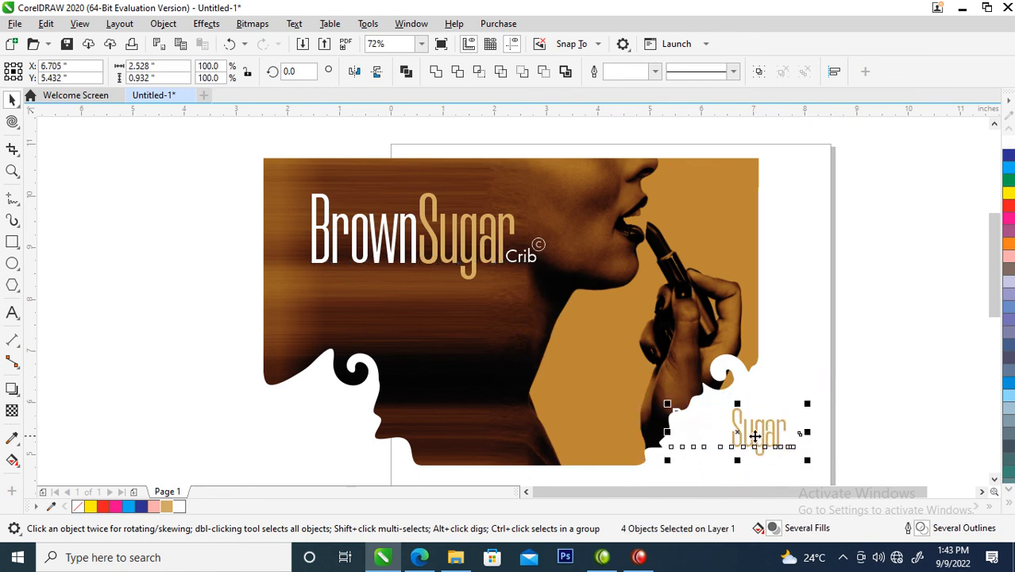
Step: Break the duplicate "BrownSugar" text apart into separate pieces
left_click(724, 378)
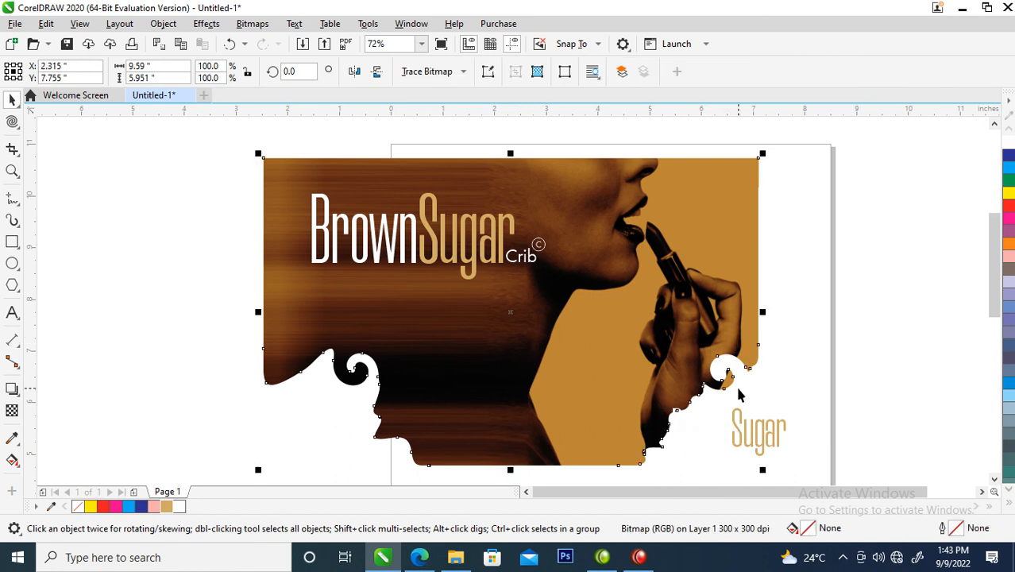
left_click(741, 432)
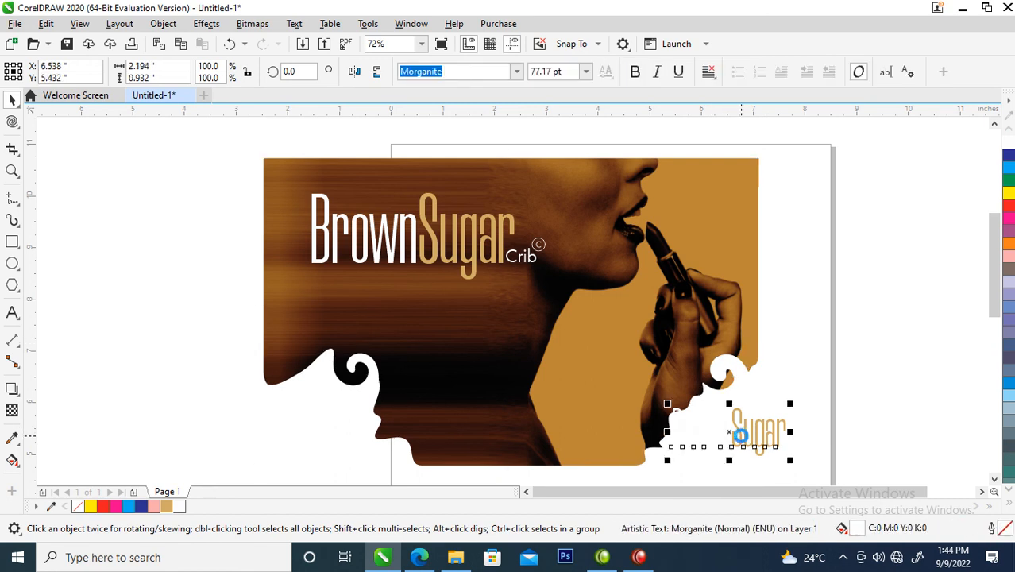
key("ctrl+k")
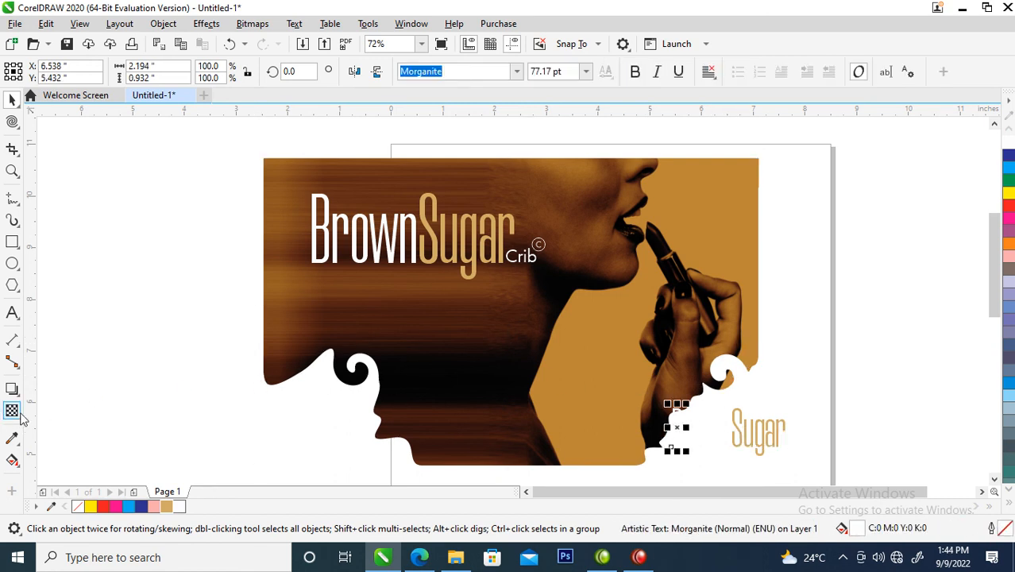
Step: Sample the dark brown #612B16 from the woman's face and fill all letters of the duplicate "Brown" with it
left_click(12, 439)
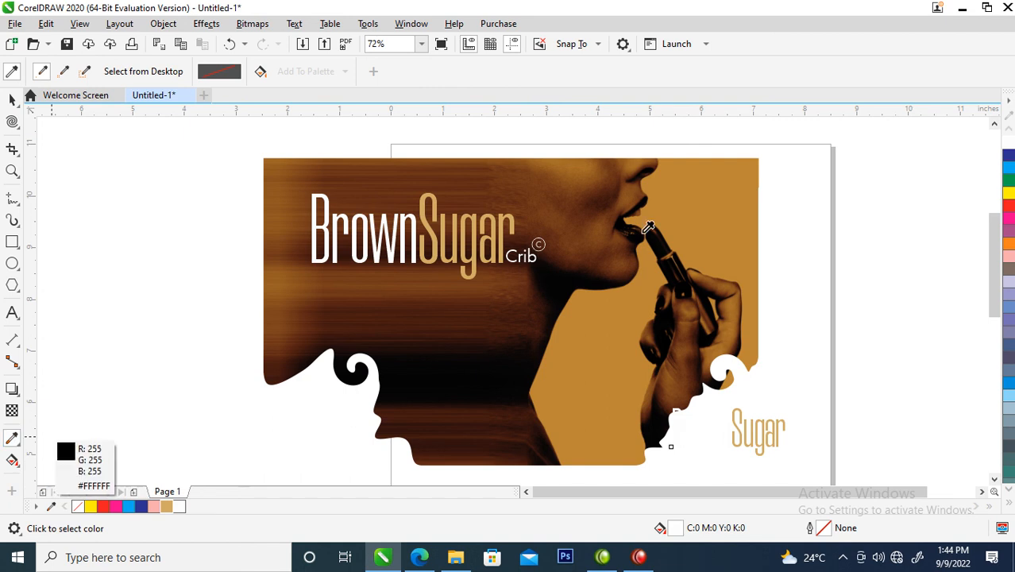
left_click(566, 247)
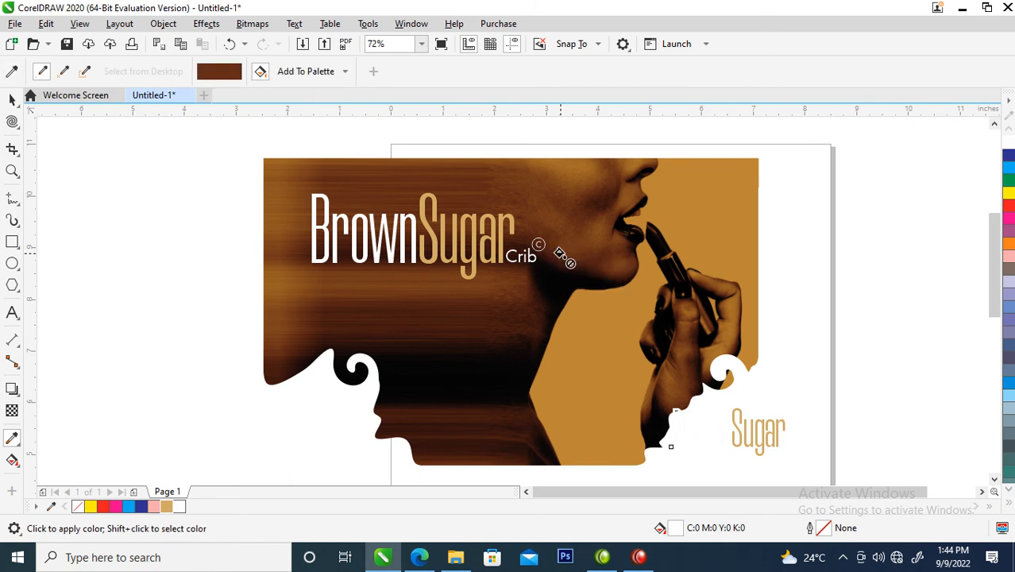
left_click(685, 434)
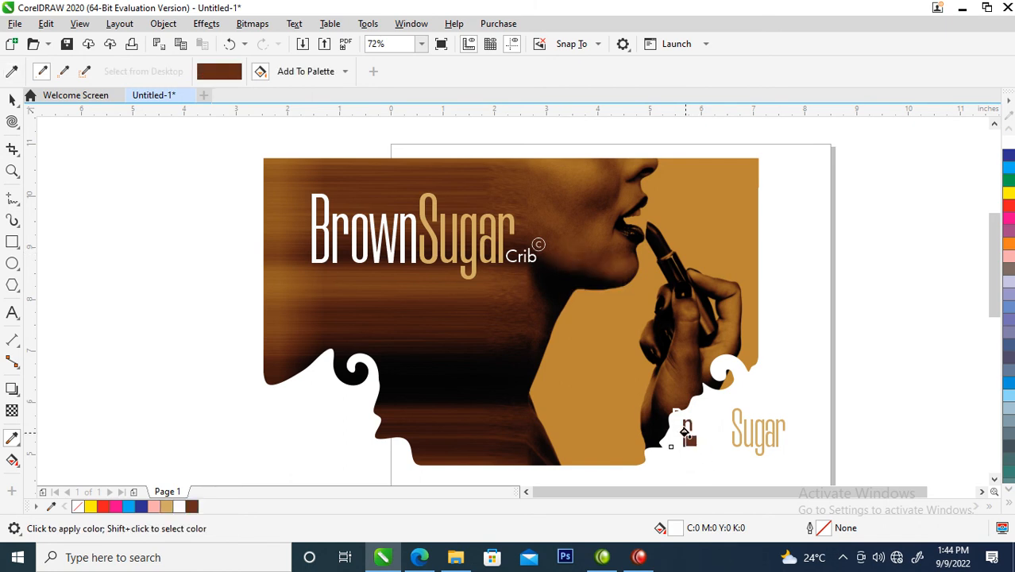
left_click_drag(621, 349, 718, 449)
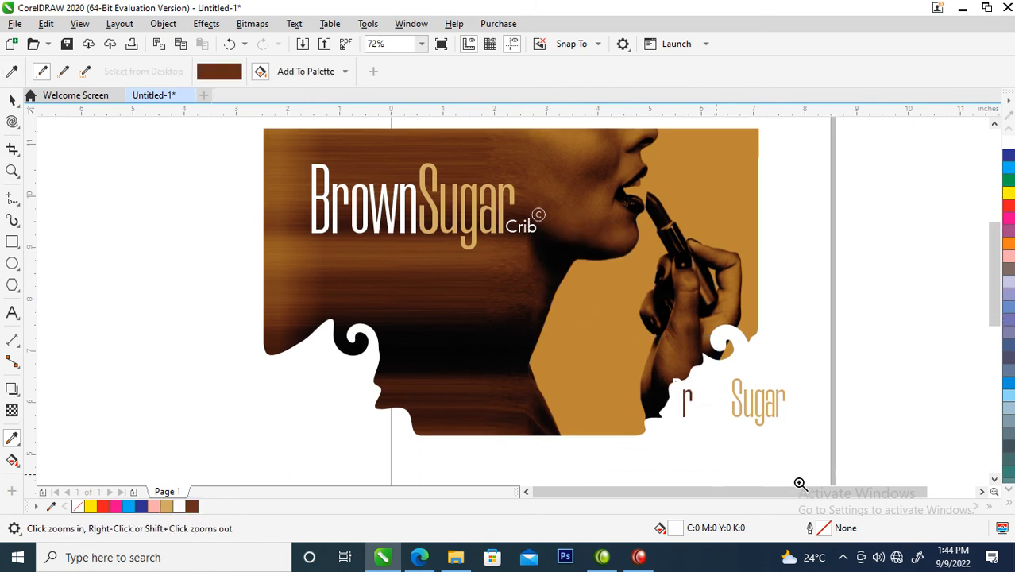
key("space")
left_click_drag(398, 193, 609, 365)
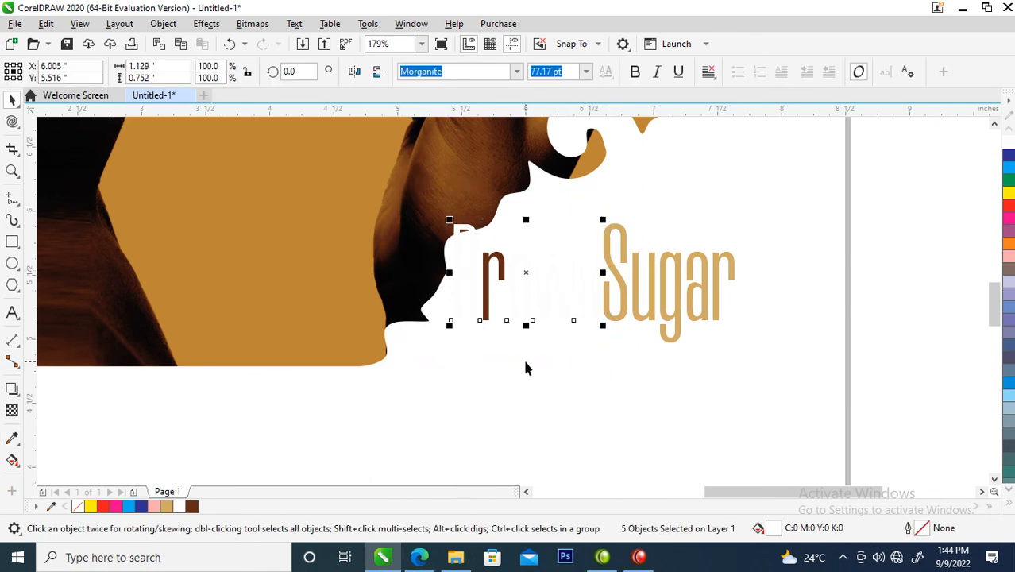
key("ctrl+r")
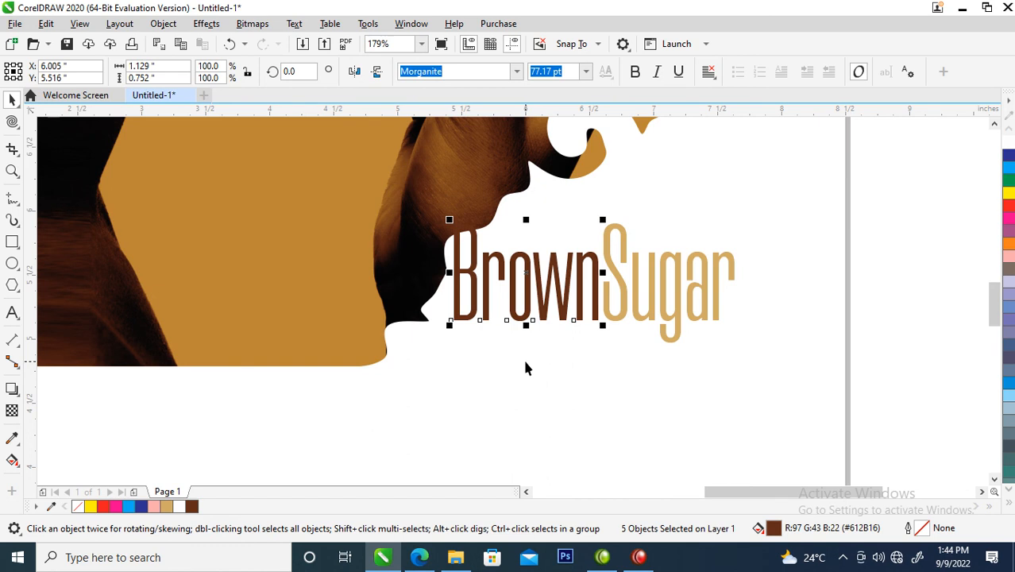
Step: Scale the duplicate "BrownSugar" title down further in the white space by the picture's lower-right edge
scroll(524, 368, "down", 4)
key("z")
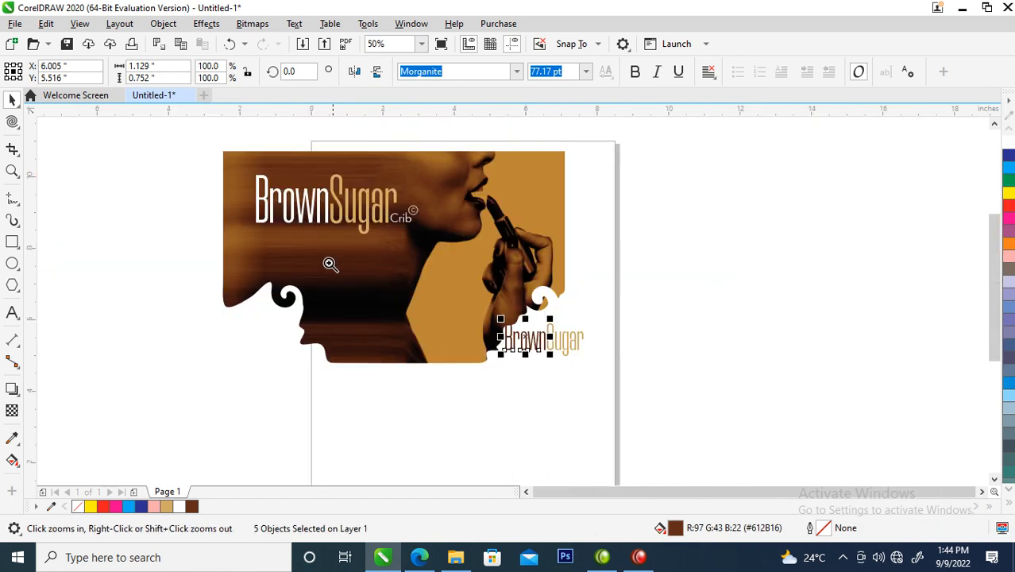
left_click_drag(337, 271, 734, 429)
left_click_drag(779, 202, 372, 358)
left_click_drag(652, 233, 564, 271)
left_click(559, 286)
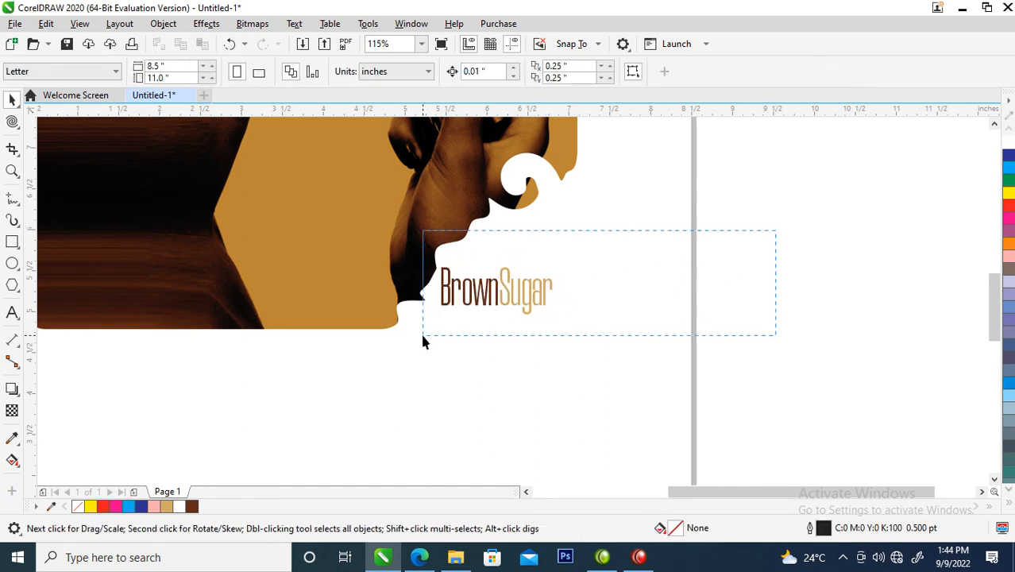
Step: Select the whole small duplicate logo and move it slightly up beside the picture's lower-right edge
left_click_drag(423, 341, 424, 342)
left_click_drag(505, 290, 509, 272)
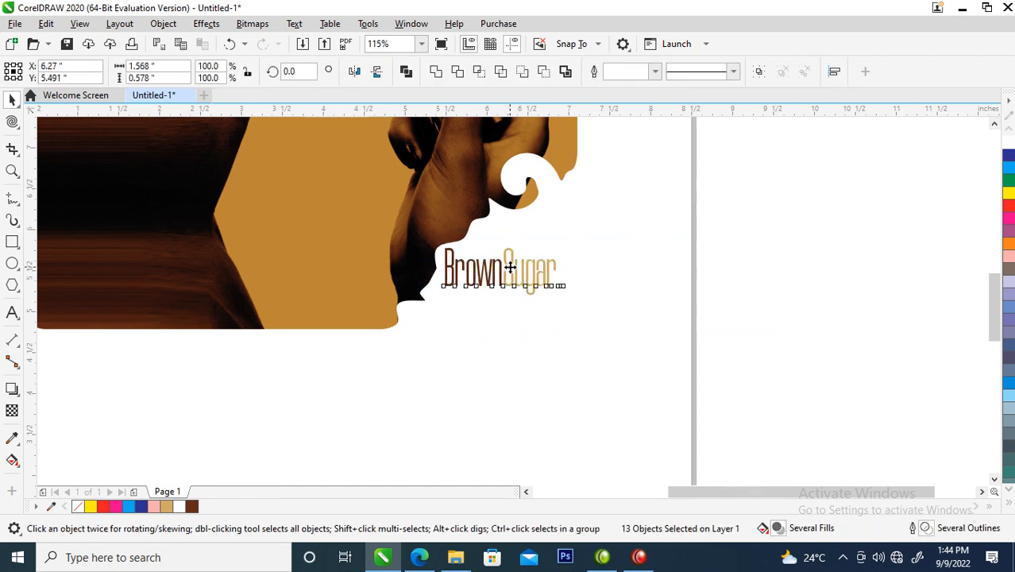
key("F8")
left_click(746, 226)
key("Escape")
Step: Fill the "Crib" text and circled C of the small duplicate logo with gold
key("z")
left_click_drag(421, 233, 768, 358)
left_click_drag(388, 159, 516, 328)
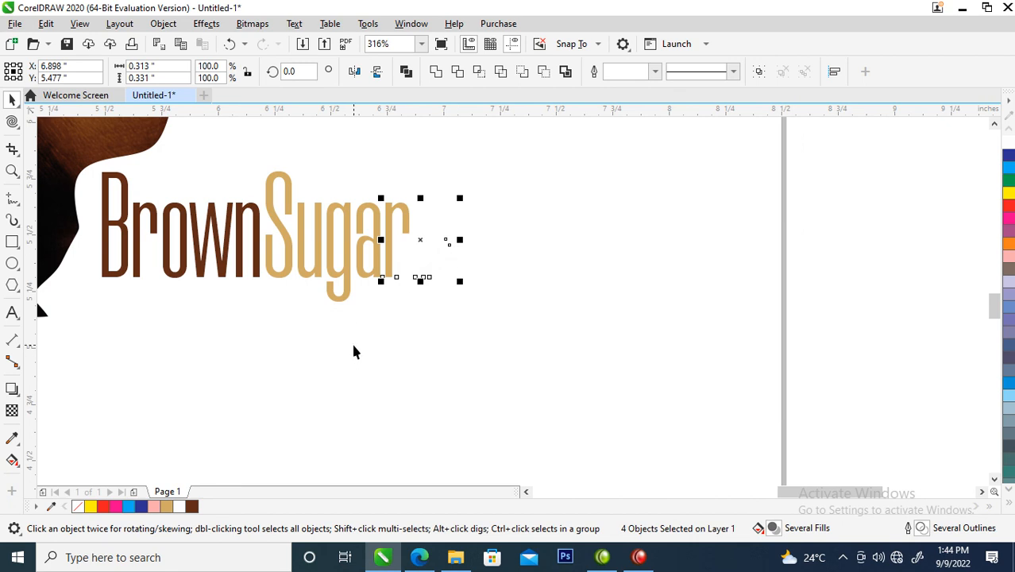
left_click(165, 506)
left_click(474, 213)
Step: Give the circle around the small logo's C a gold outline and remove its fill
key("z")
left_click_drag(356, 187, 473, 271)
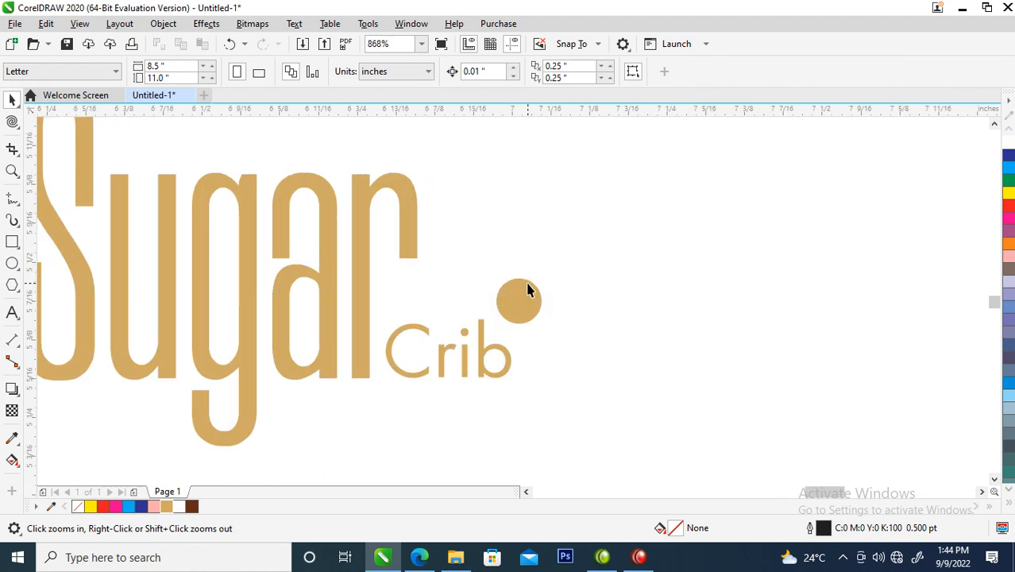
key("space")
left_click(522, 311)
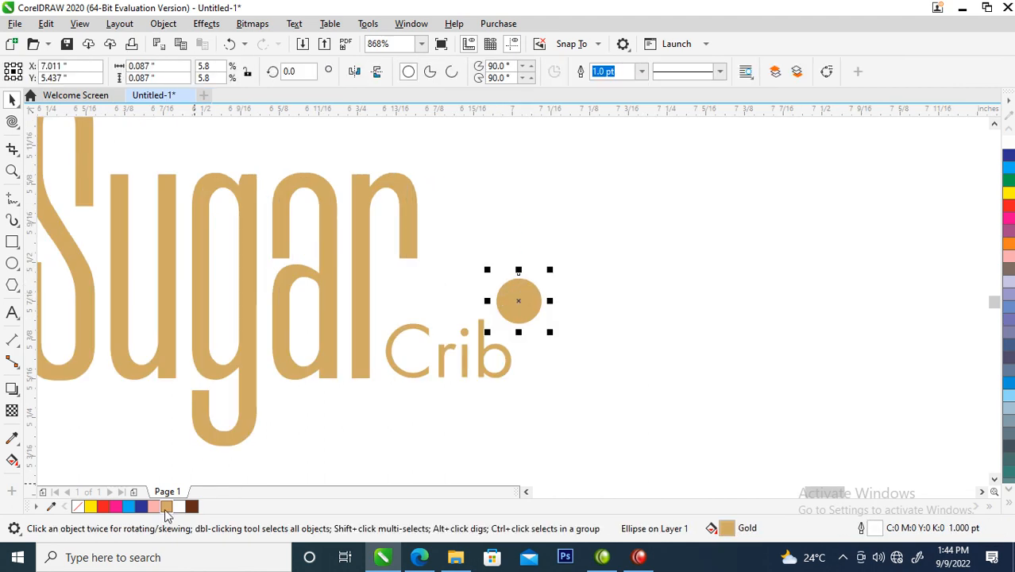
right_click(166, 506)
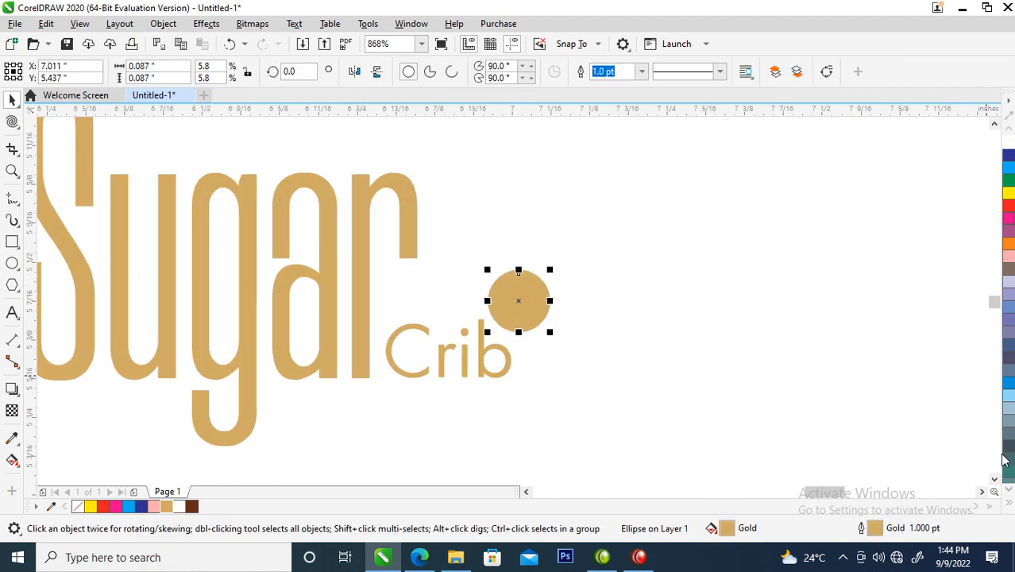
left_click(1009, 505)
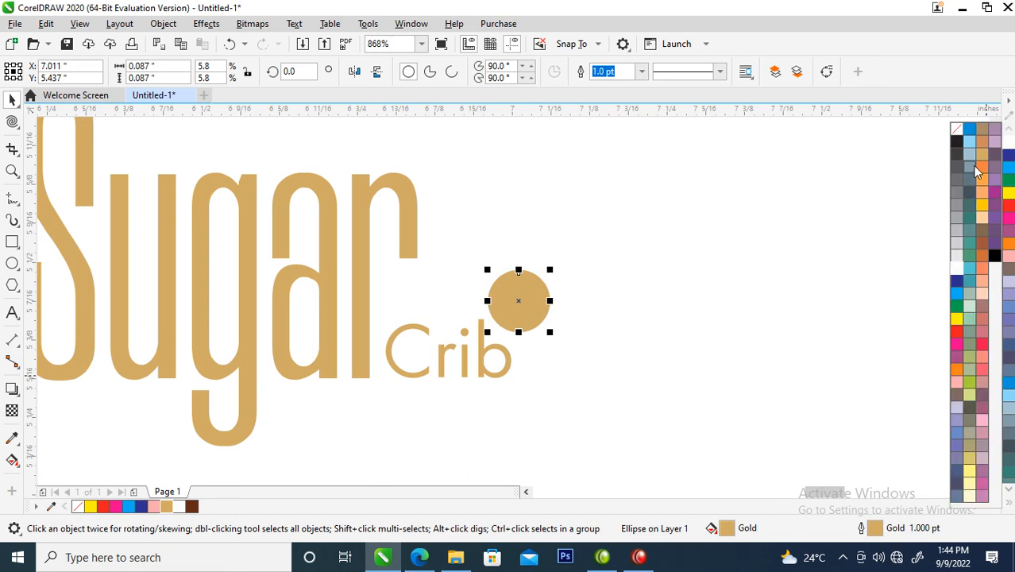
left_click(952, 129)
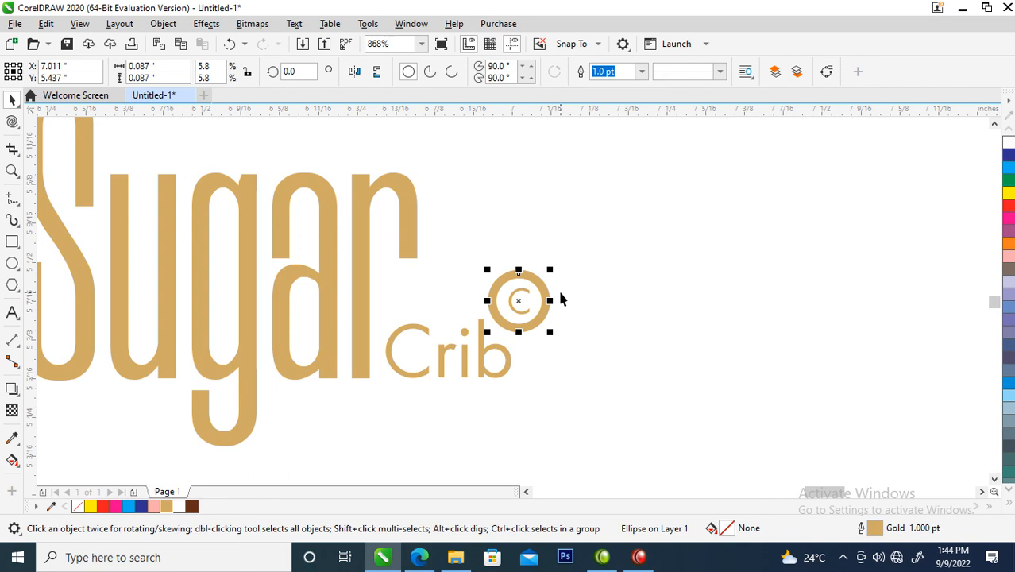
Step: Set the outline width of the circle around the small logo's C to 0.5 pt
key("F12")
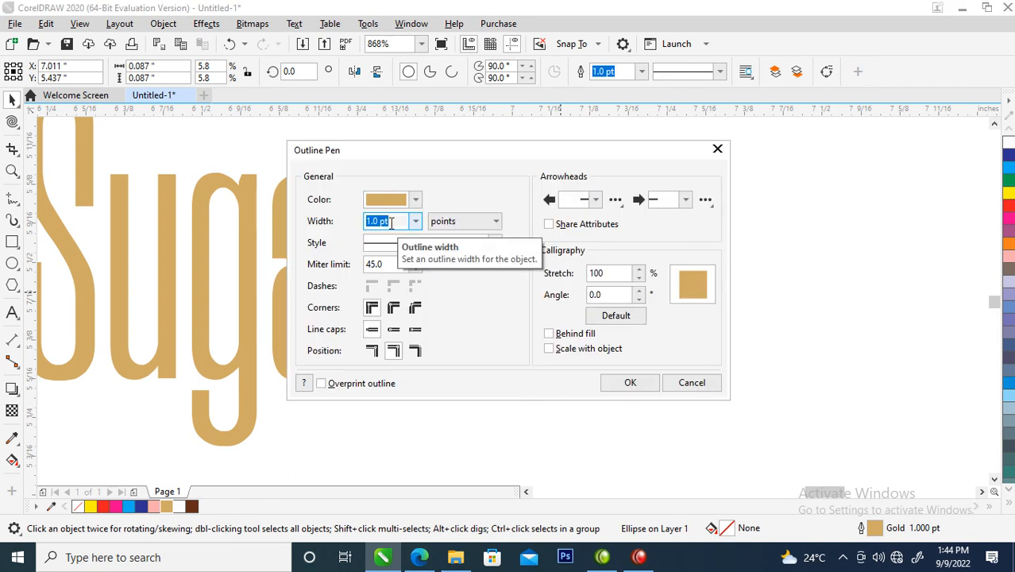
type("0.5")
key("Return")
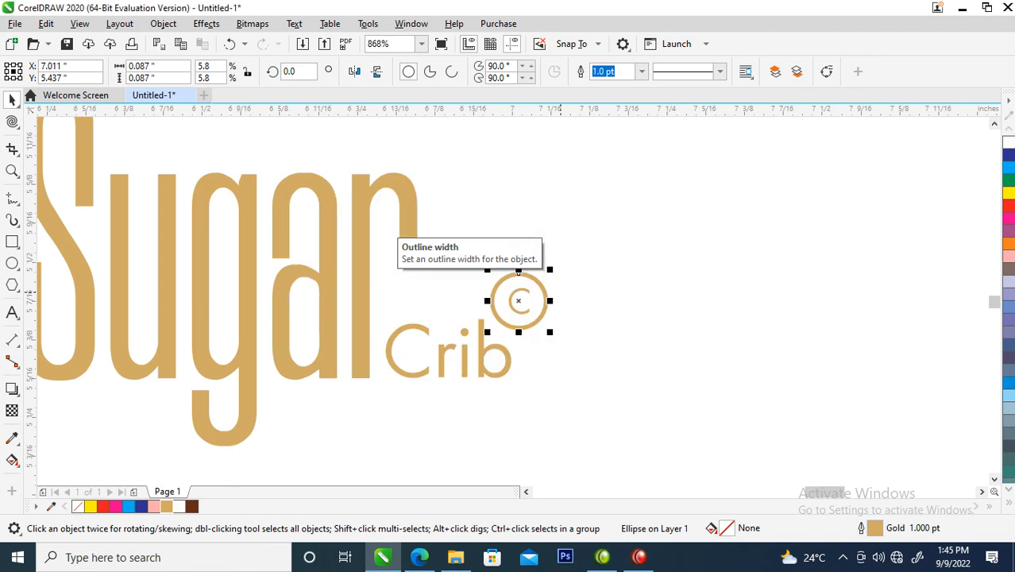
Step: Place a copy of the large "BrownSugar" title over the picture's lower-left edge and fill all of it with gold
scroll(476, 266, "down", 8)
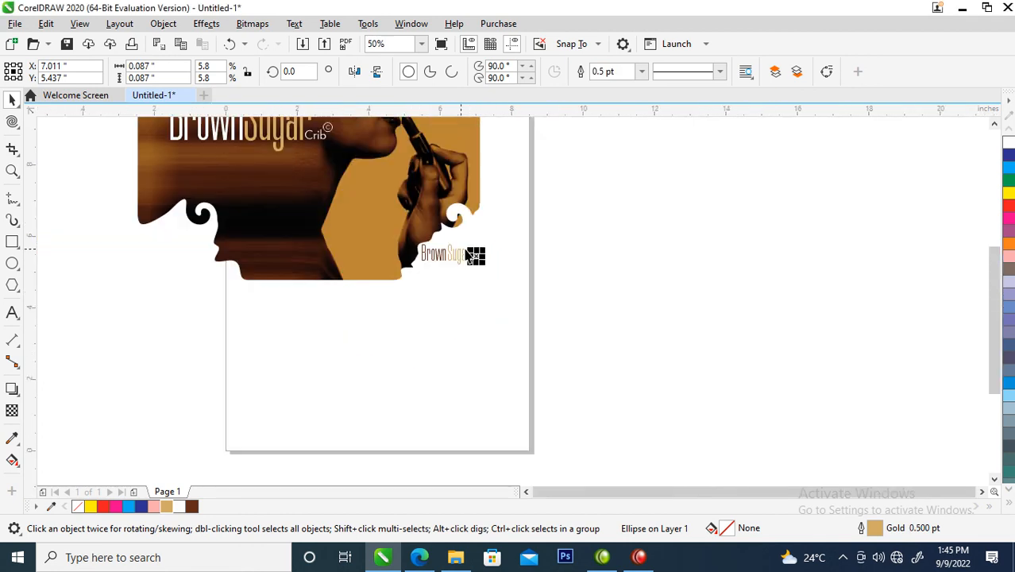
key("z")
left_click_drag(218, 156, 453, 293)
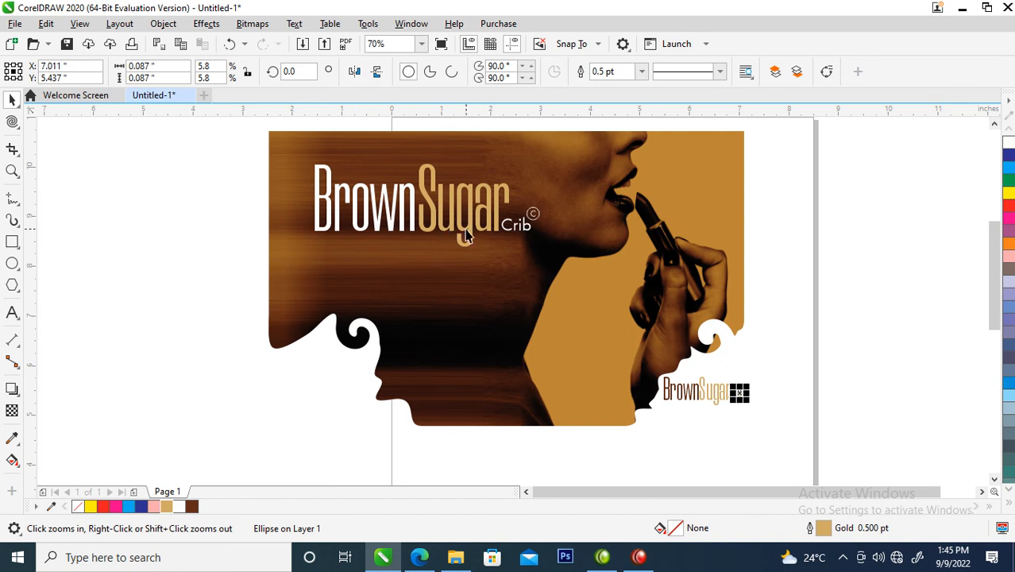
key("space")
left_click_drag(464, 234, 392, 399)
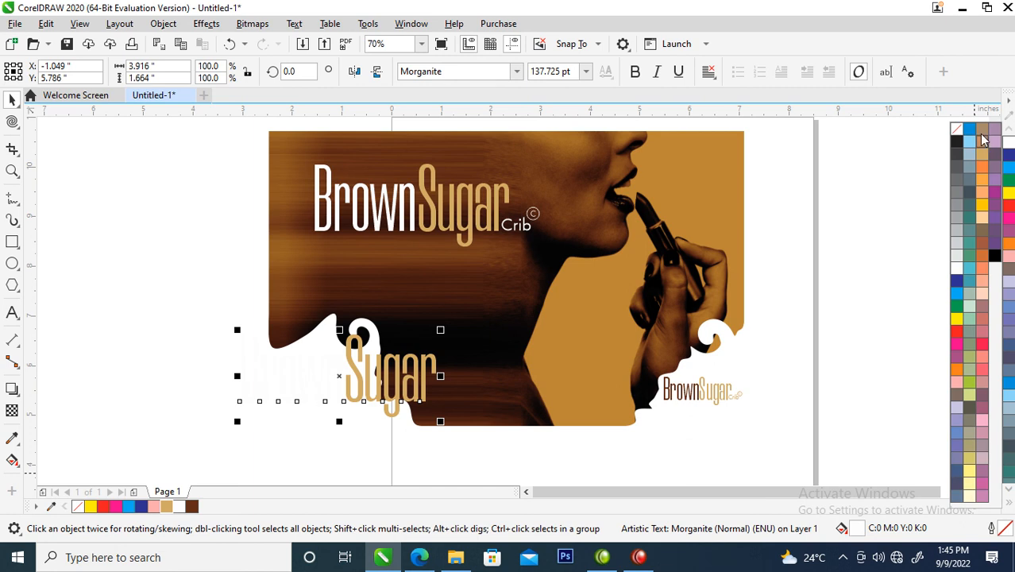
left_click(983, 156)
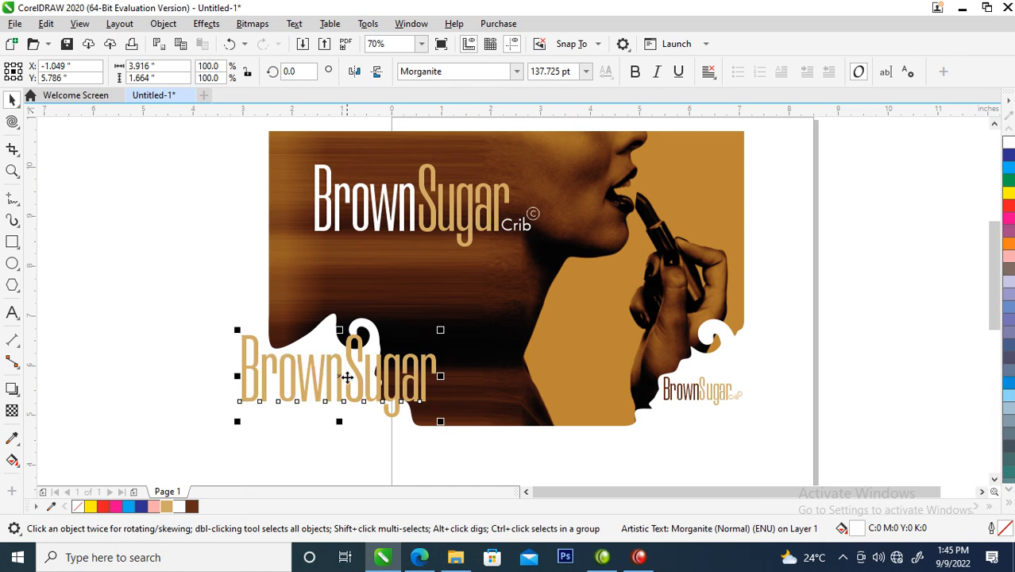
double_click(393, 355)
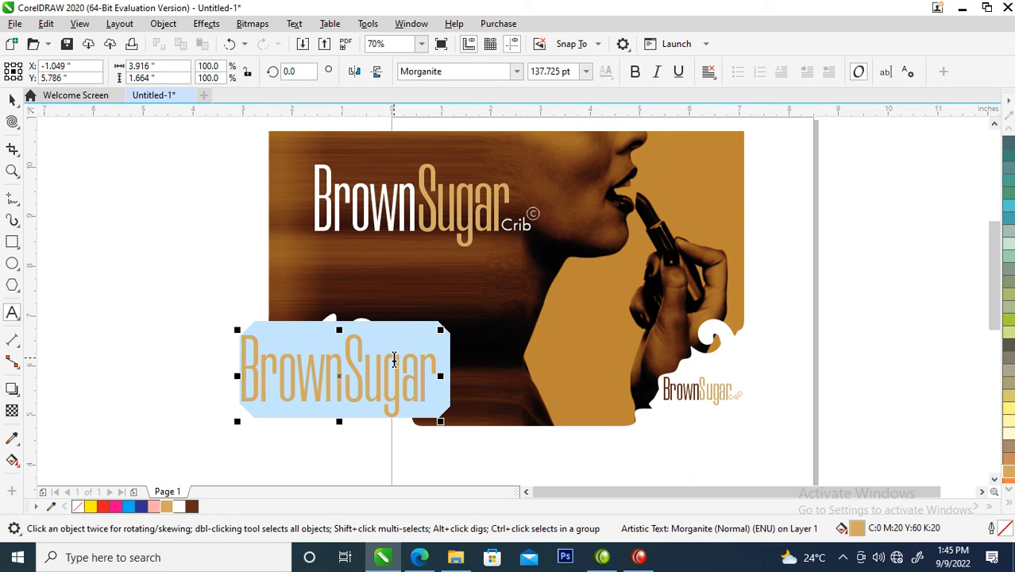
type("ww")
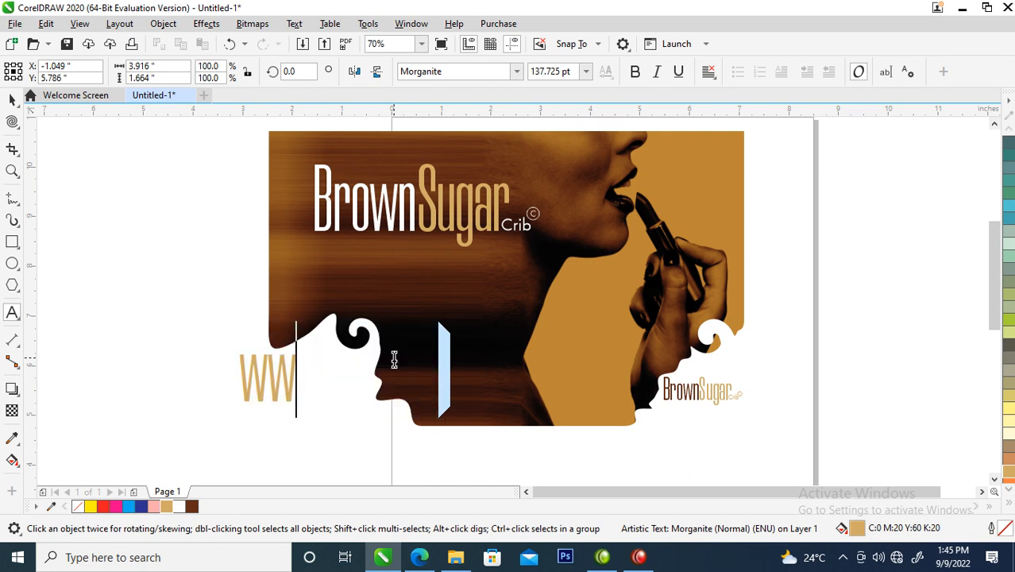
type("w.")
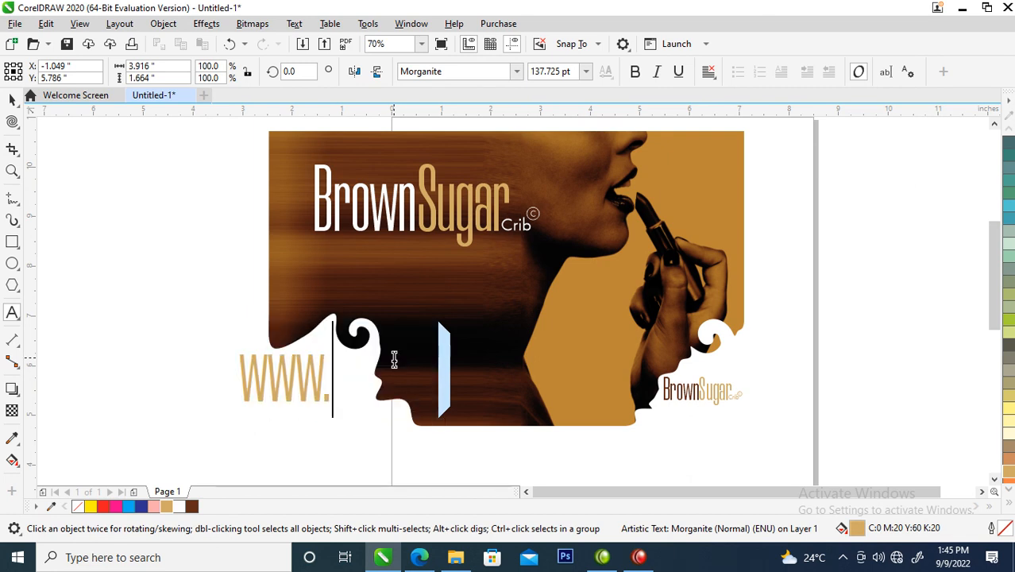
type("b")
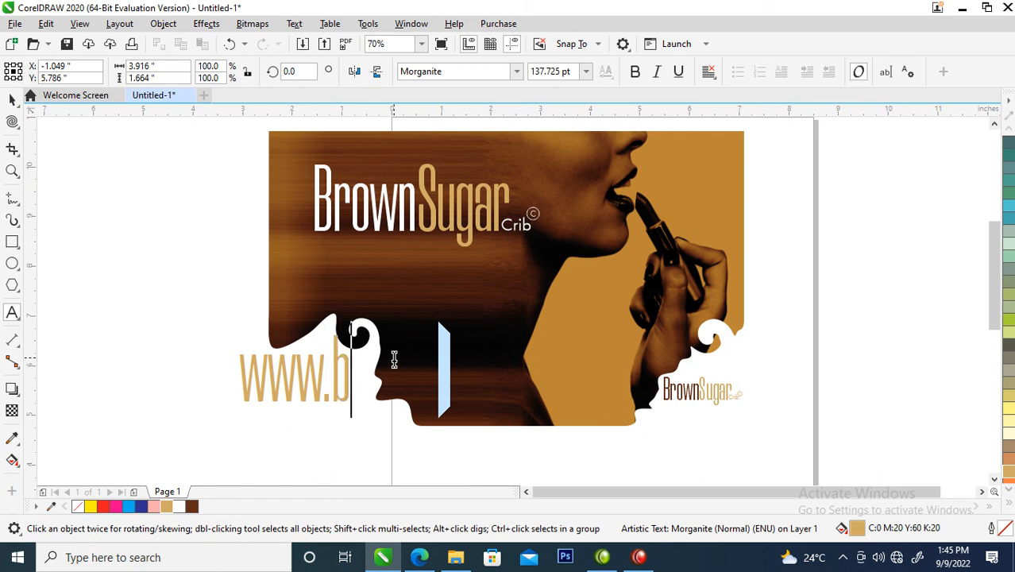
type("rown")
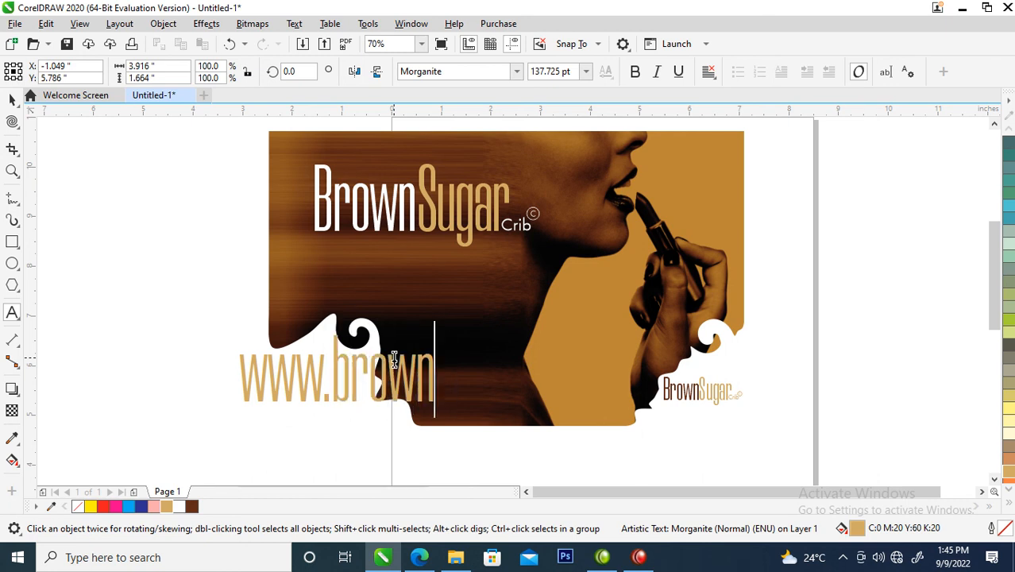
type("s")
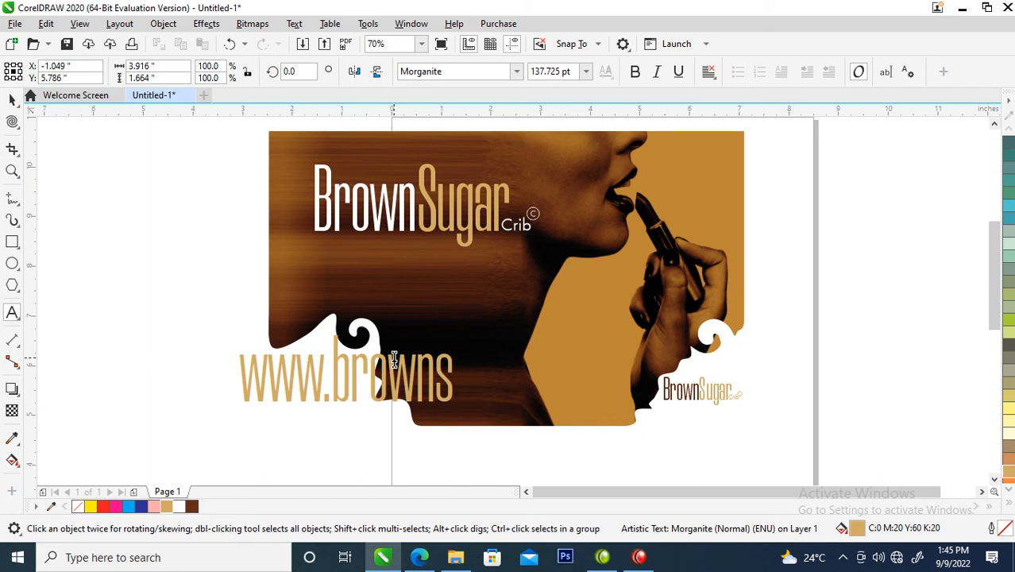
type("ugar")
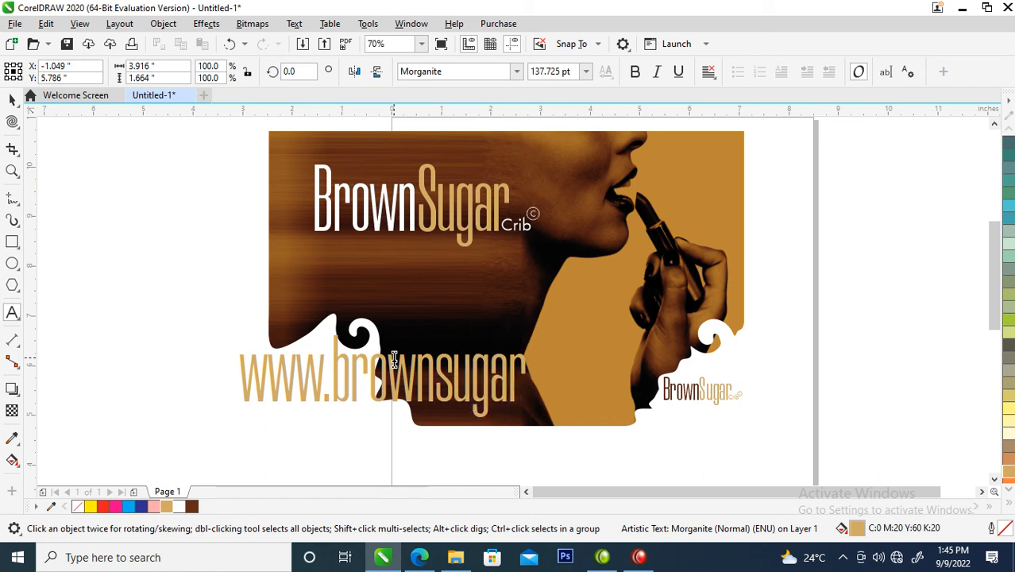
type("crib")
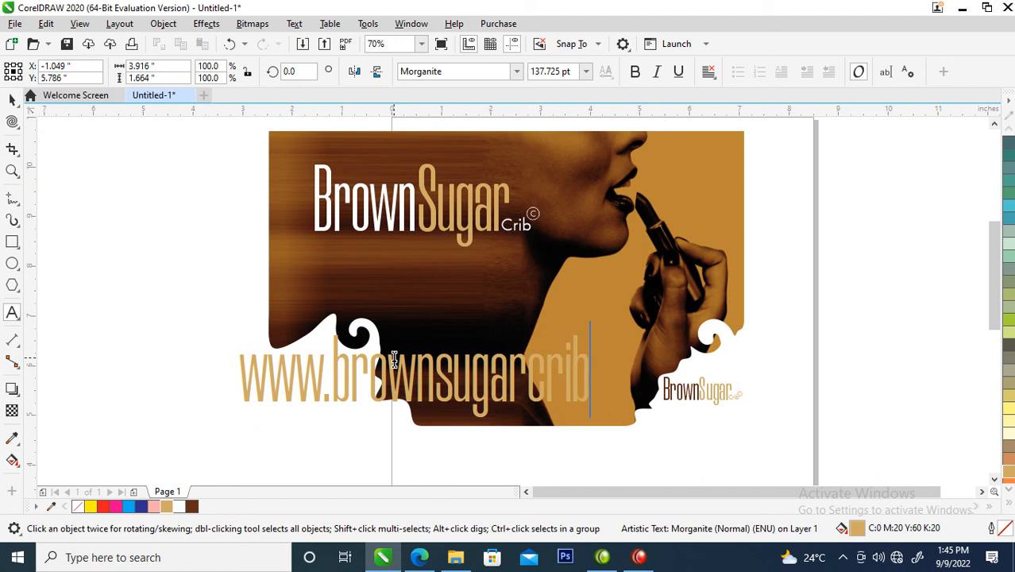
type(".com")
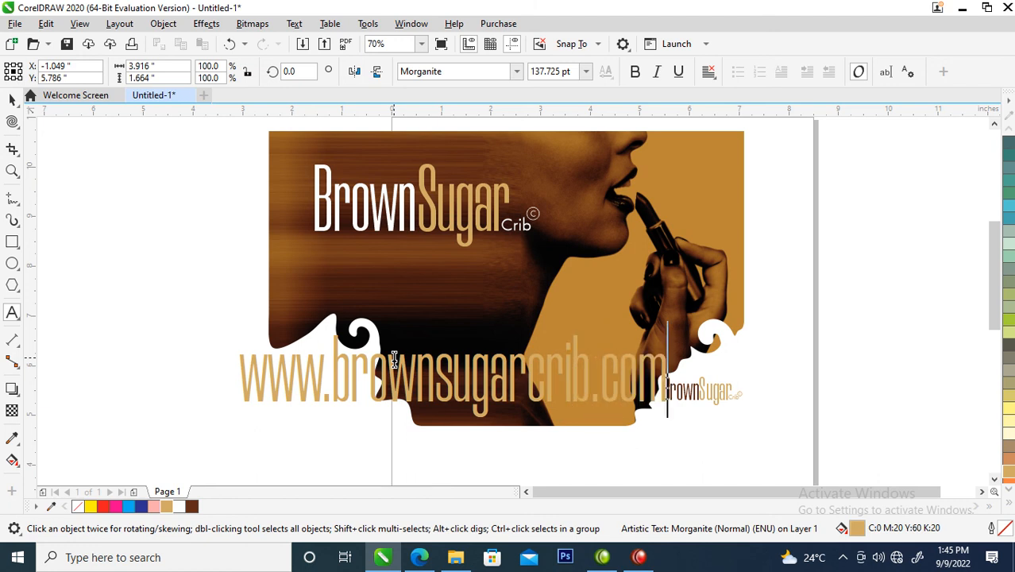
type(".ng")
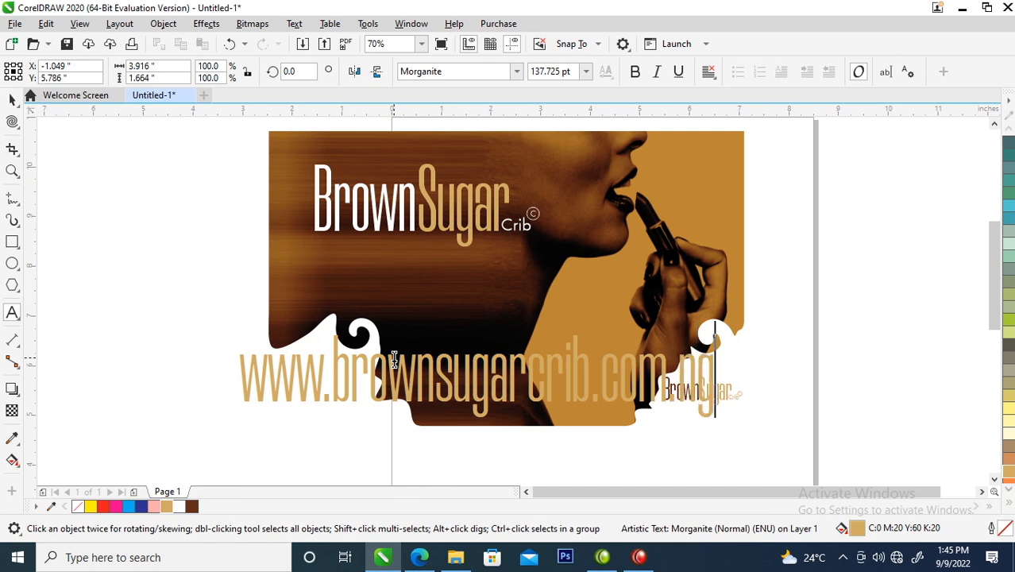
key("ctrl+space")
Step: Scale the web address down to about 2.6" wide and change its font to FuturaTEE
left_click_drag(718, 332, 373, 391)
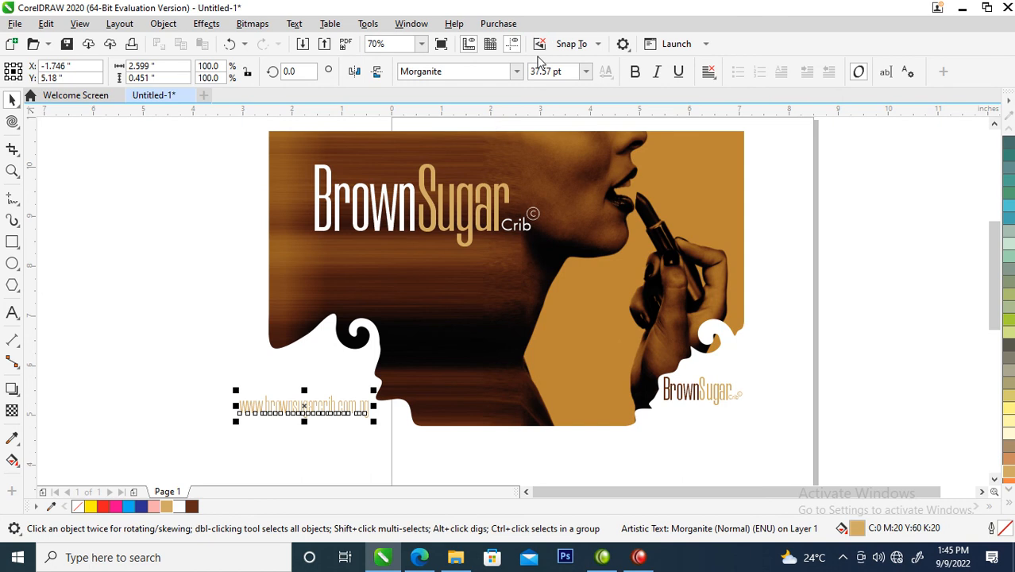
left_click(444, 71)
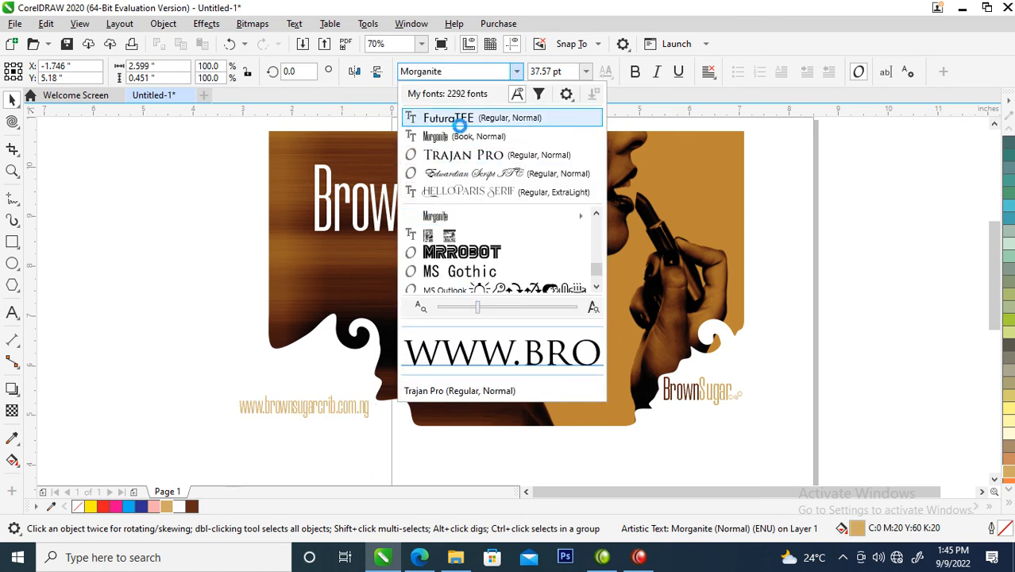
left_click(448, 117)
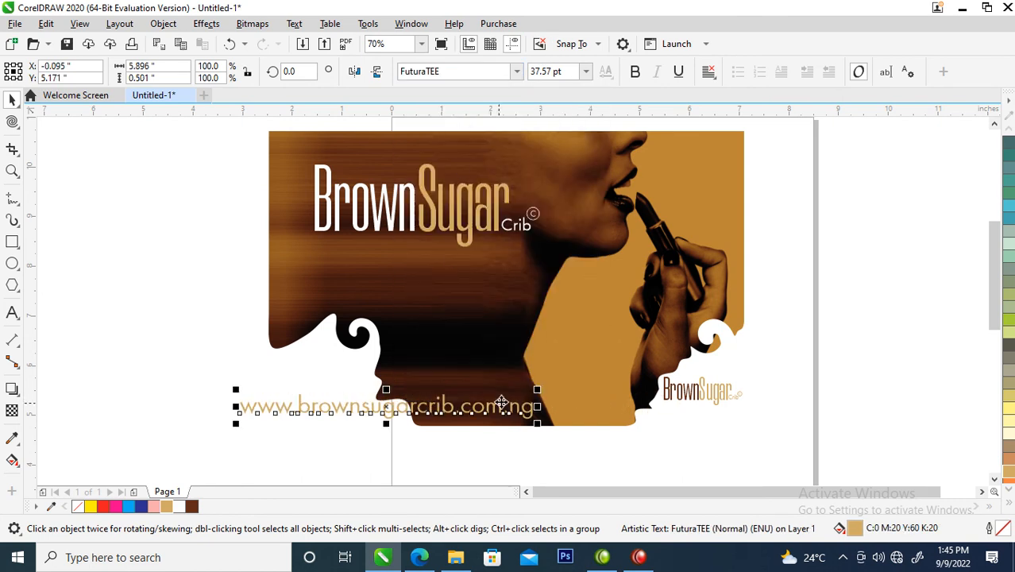
Step: Move the web address directly below the large "BrownSugar" title and scale it to about 5.1" wide
left_click_drag(493, 408, 565, 259)
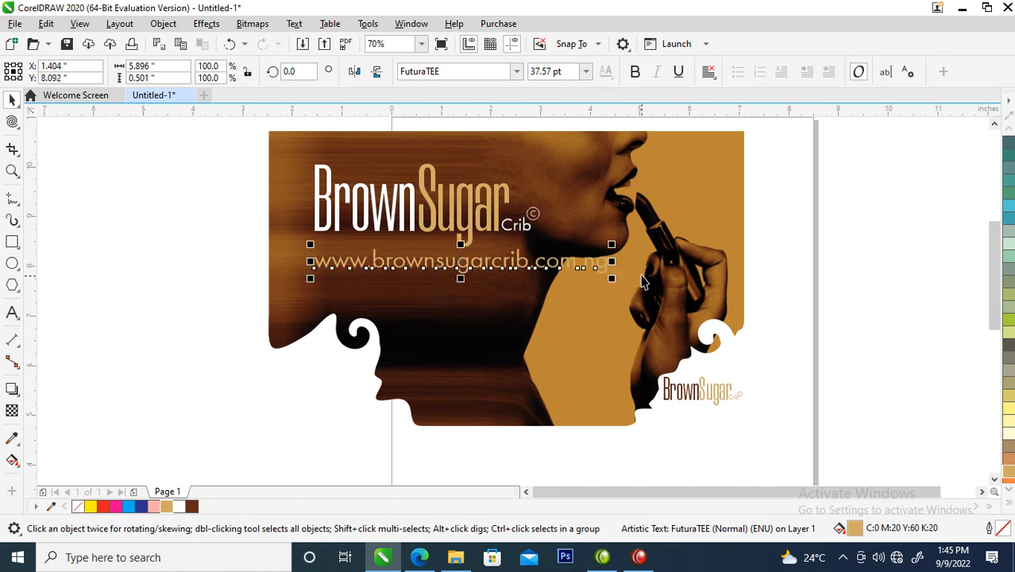
left_click(558, 244)
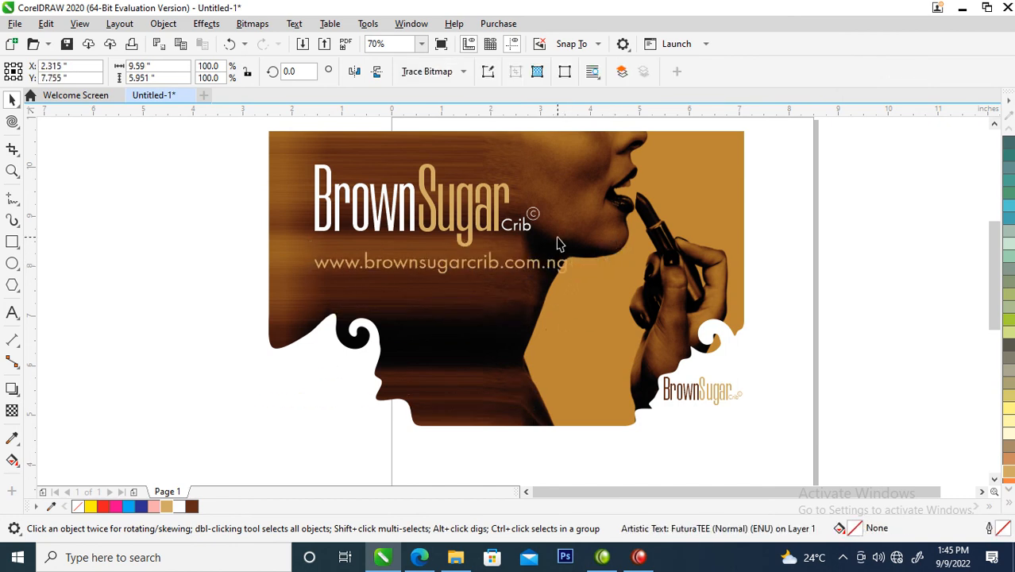
left_click(566, 274)
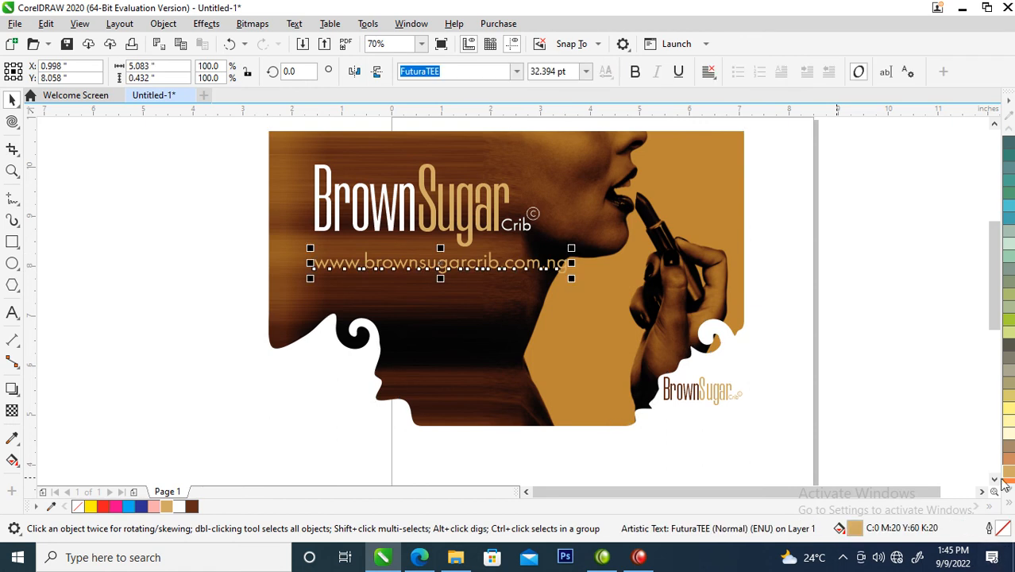
Step: Fill the web address with white and reduce it to about 2.9" wide beneath the large title
left_click(1010, 508)
left_click(955, 273)
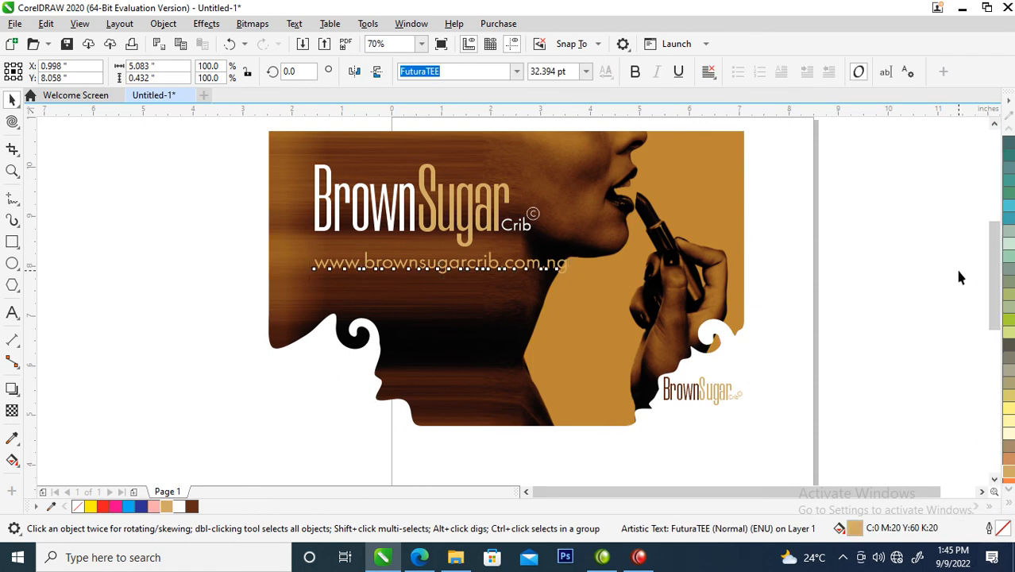
left_click_drag(575, 244, 467, 238)
left_click_drag(429, 274, 430, 260)
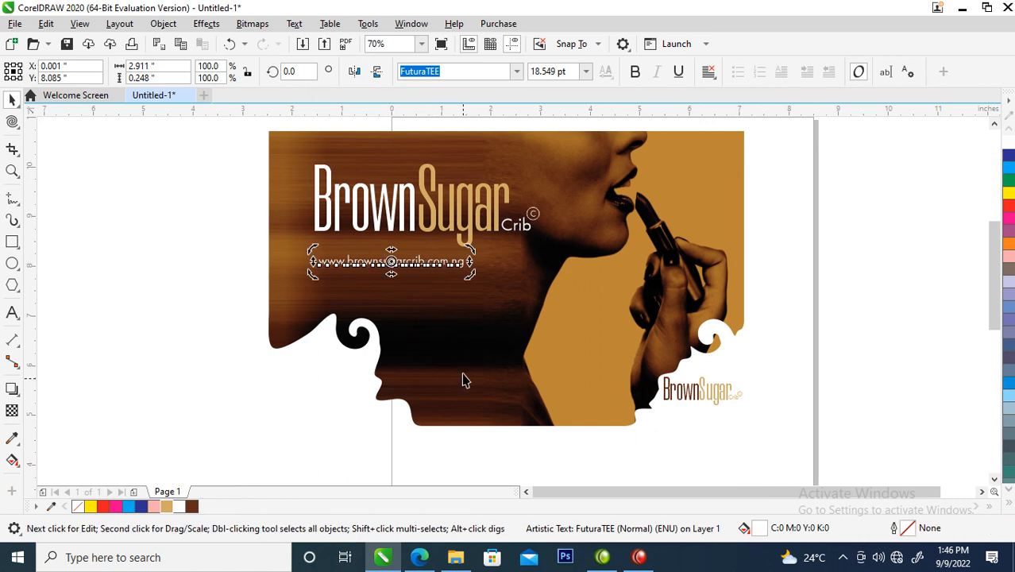
left_click(212, 241)
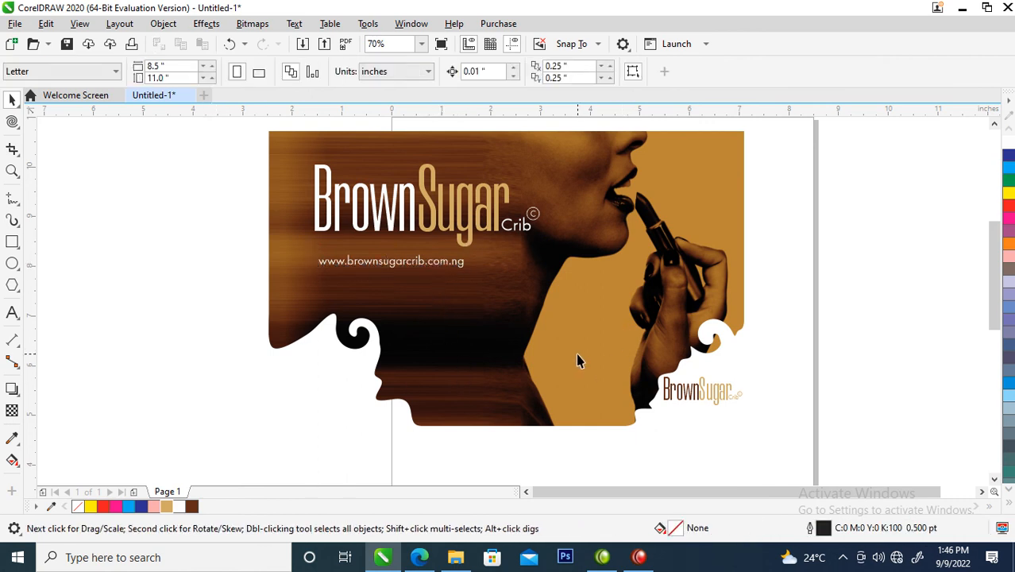
scroll(576, 359, "down", 2)
key("z")
left_click_drag(314, 209, 741, 412)
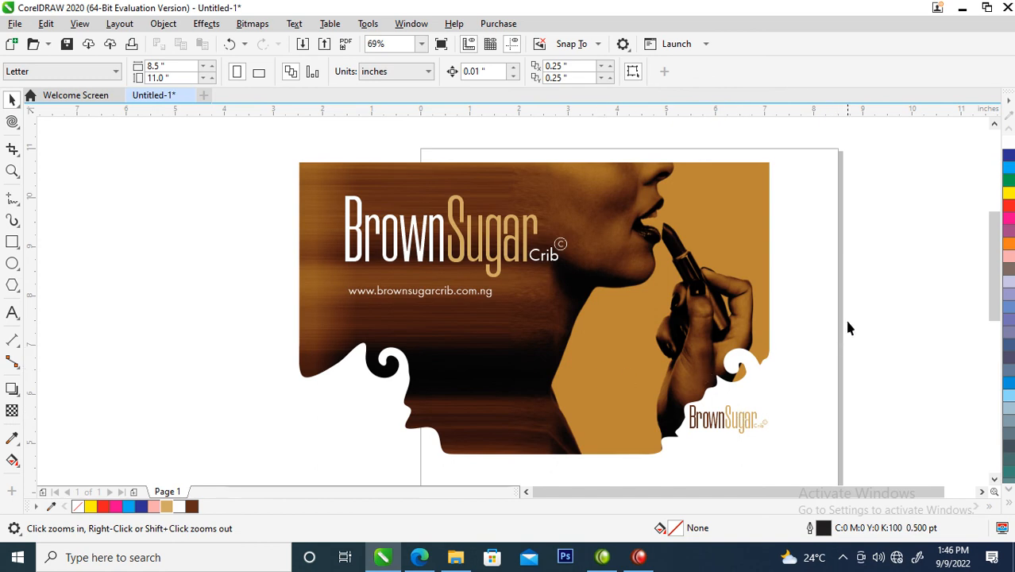
key("space")
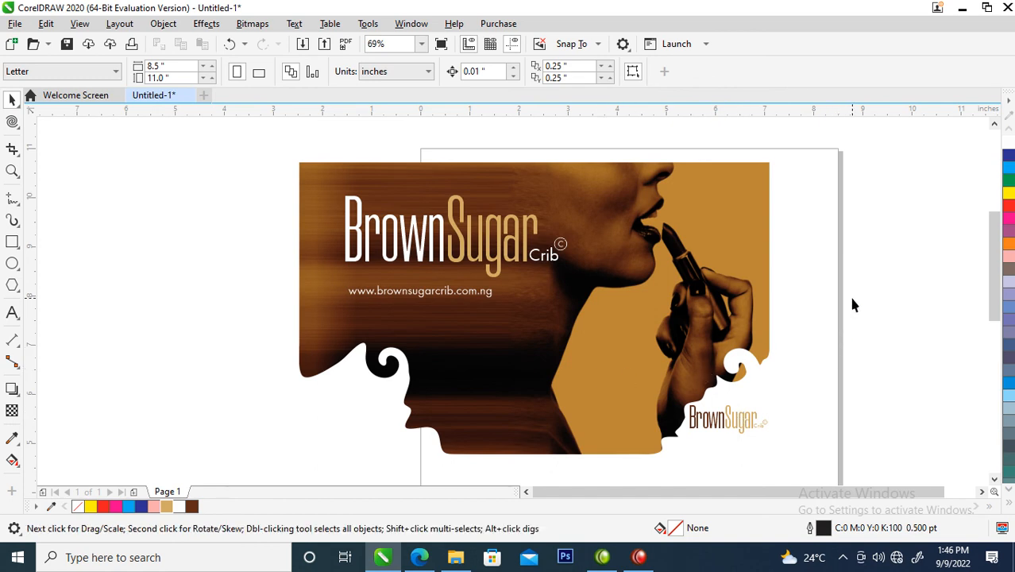